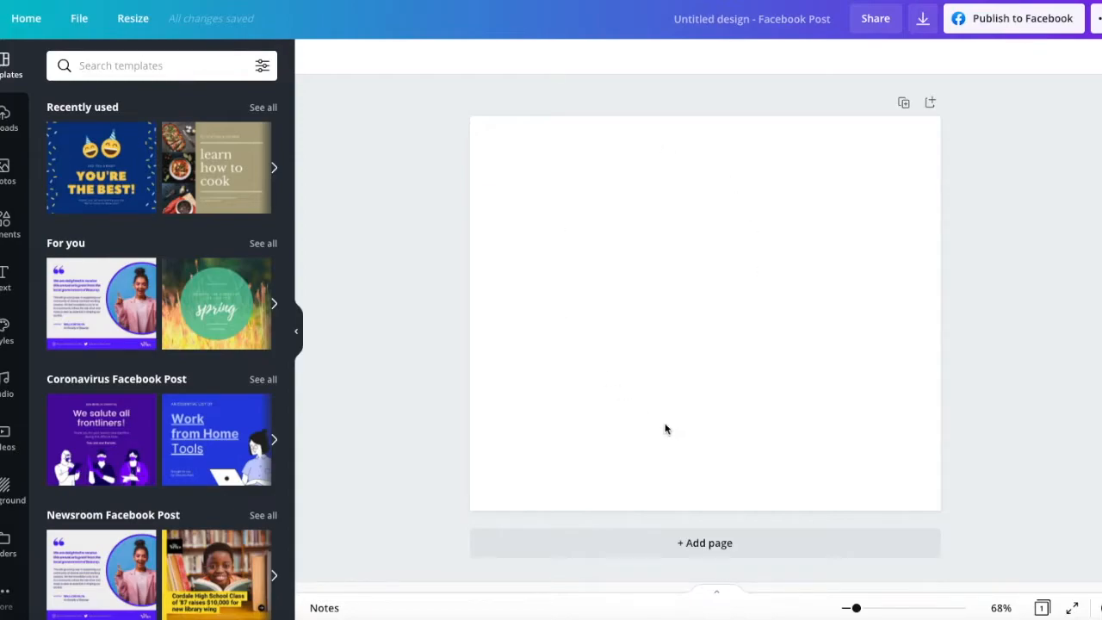
- Add a text box to the blank page reading "Business Design Academy"
left_click(688, 312)
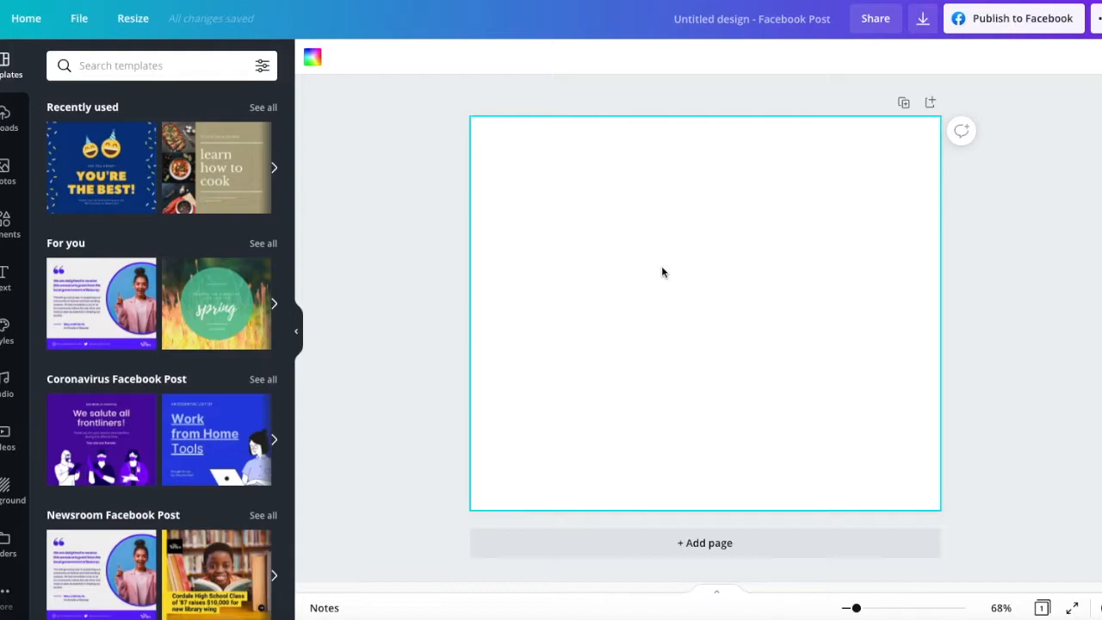
type("t")
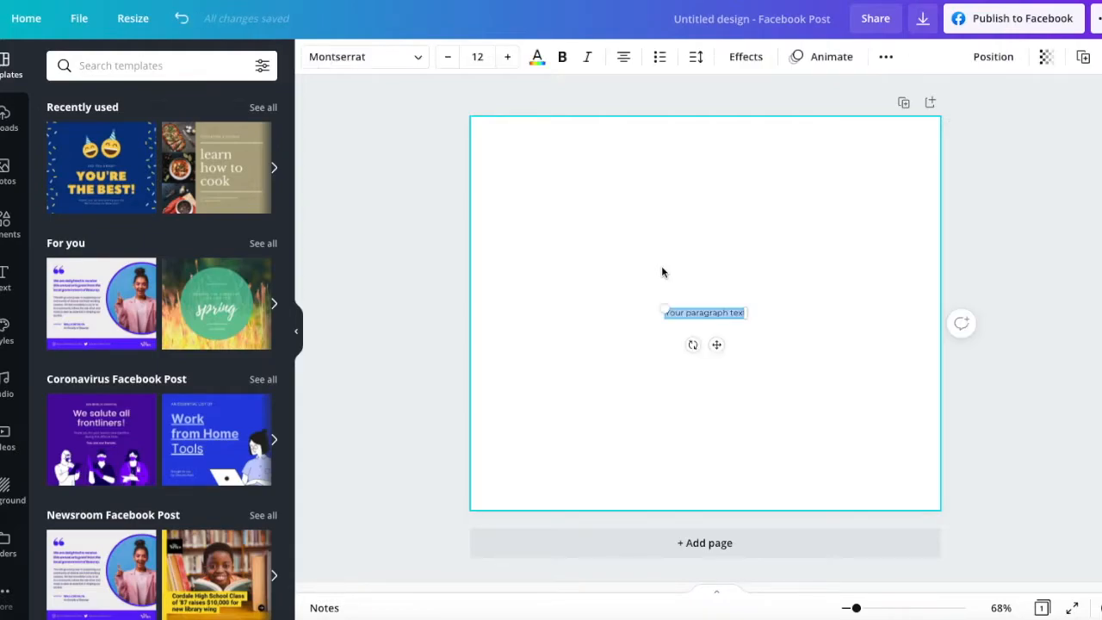
type("Business Design Academy")
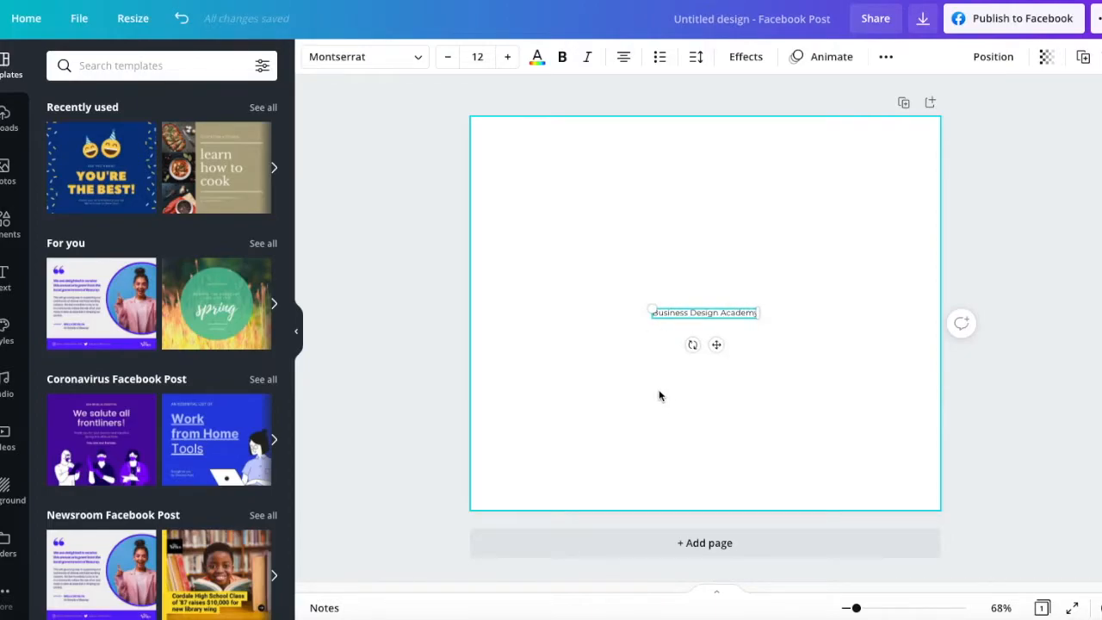
left_click(659, 392)
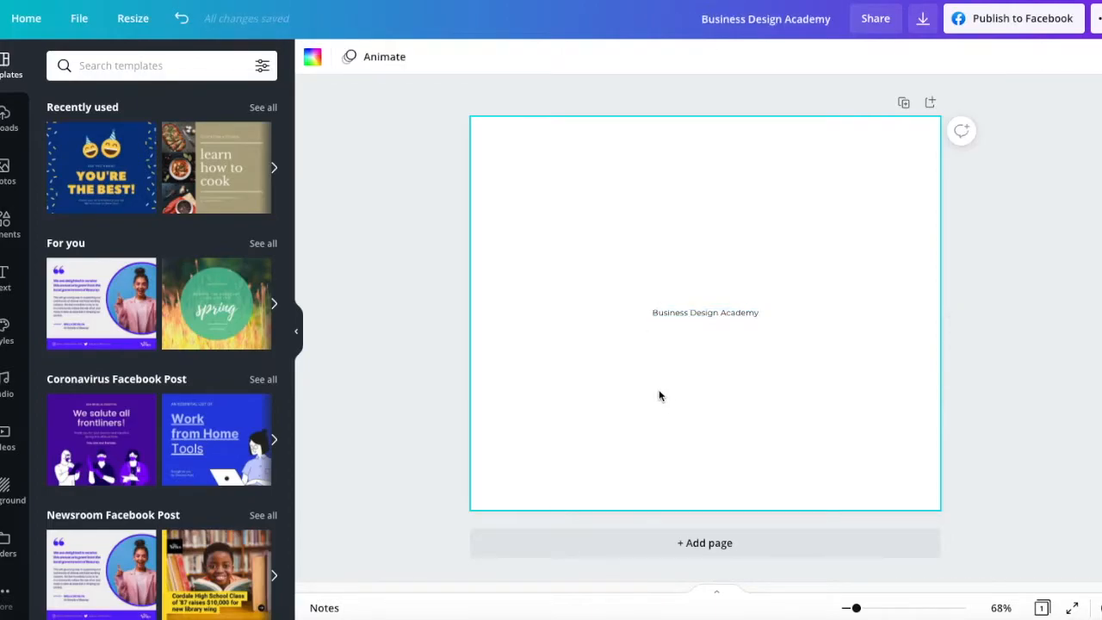
- Enlarge the title text to a font size of about 64 over two lines and centre it on the page
left_click(711, 315)
left_click_drag(650, 309, 396, 246)
left_click_drag(759, 301, 632, 305)
left_click(419, 383)
left_click_drag(516, 317, 708, 310)
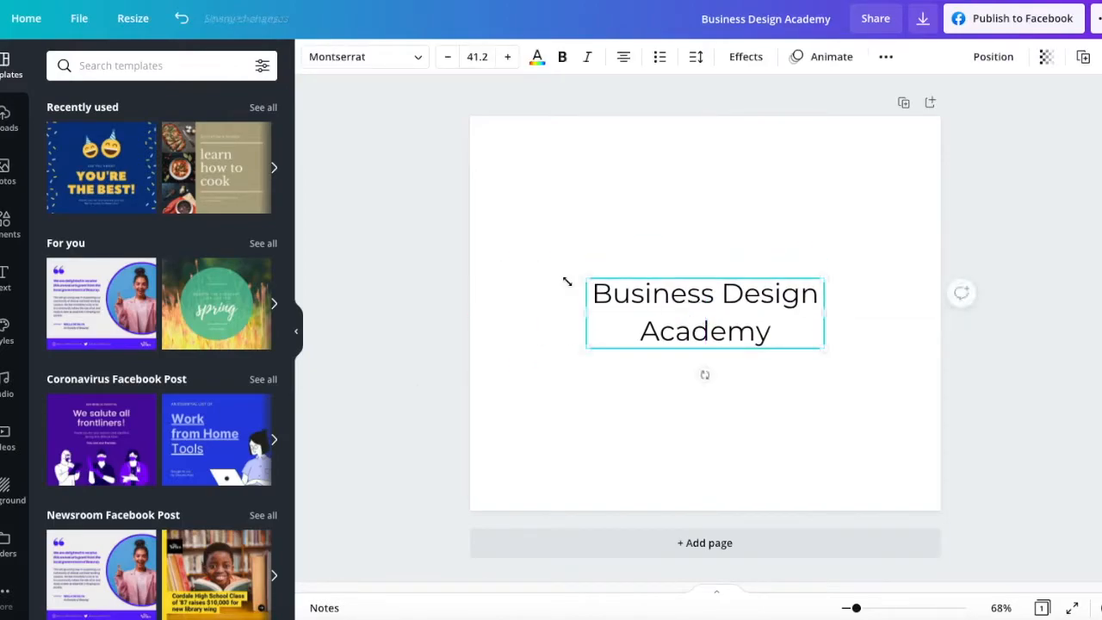
left_click_drag(584, 275, 509, 256)
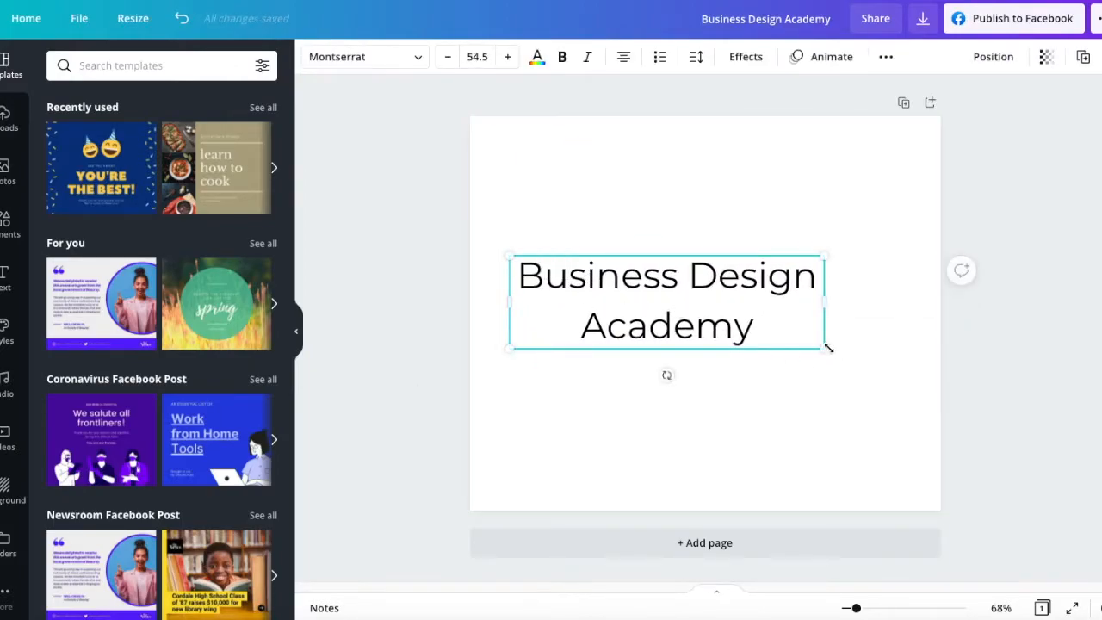
left_click_drag(834, 354, 887, 371)
left_click_drag(707, 308, 717, 312)
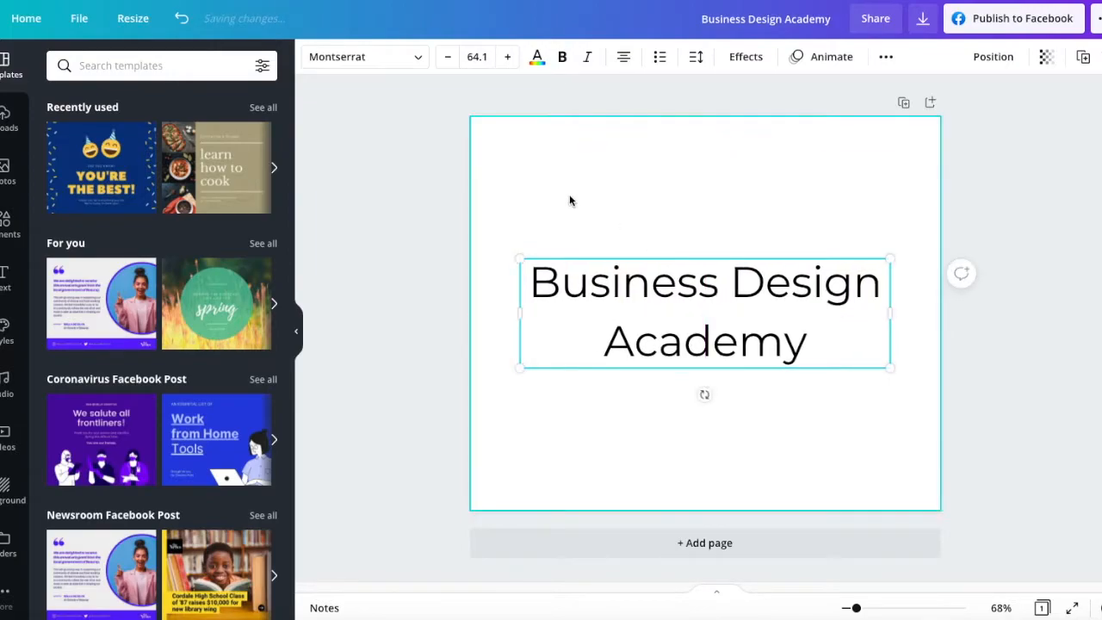
- Change the title's font to Lemon Tuesday
left_click(362, 59)
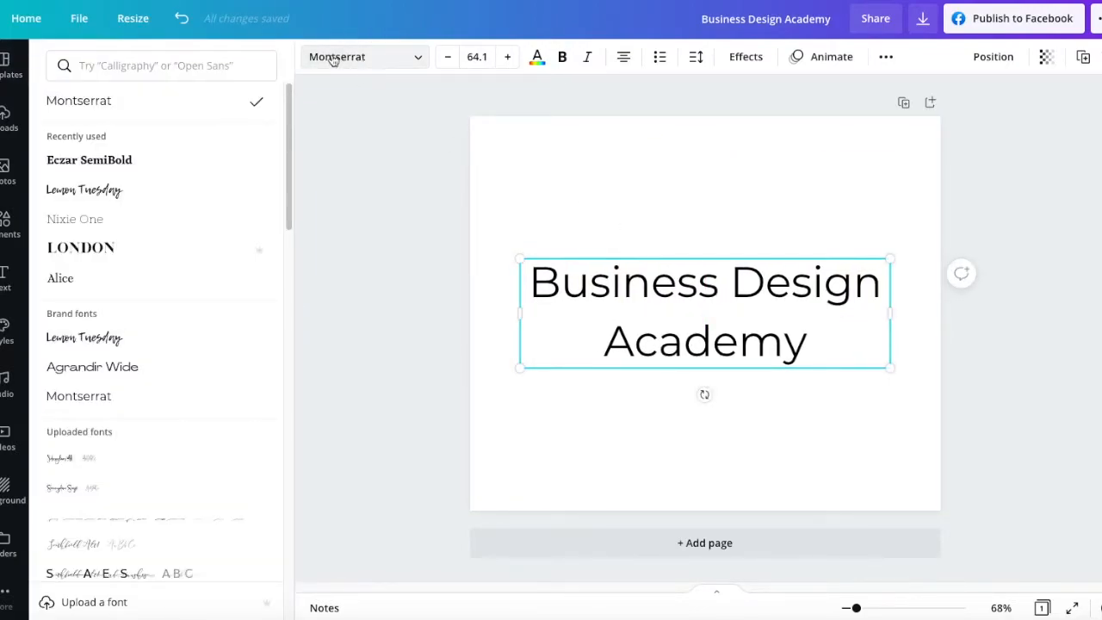
left_click(88, 190)
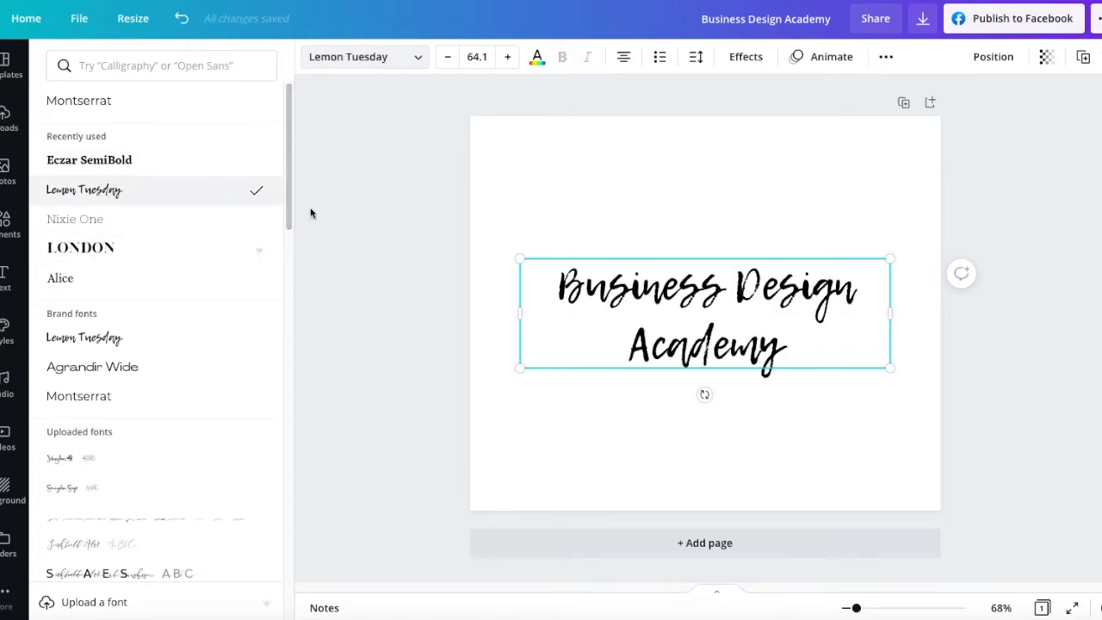
- Set the page background to the pale pink from the EBOOK TEMPLATE COLOURS palette
left_click(488, 136)
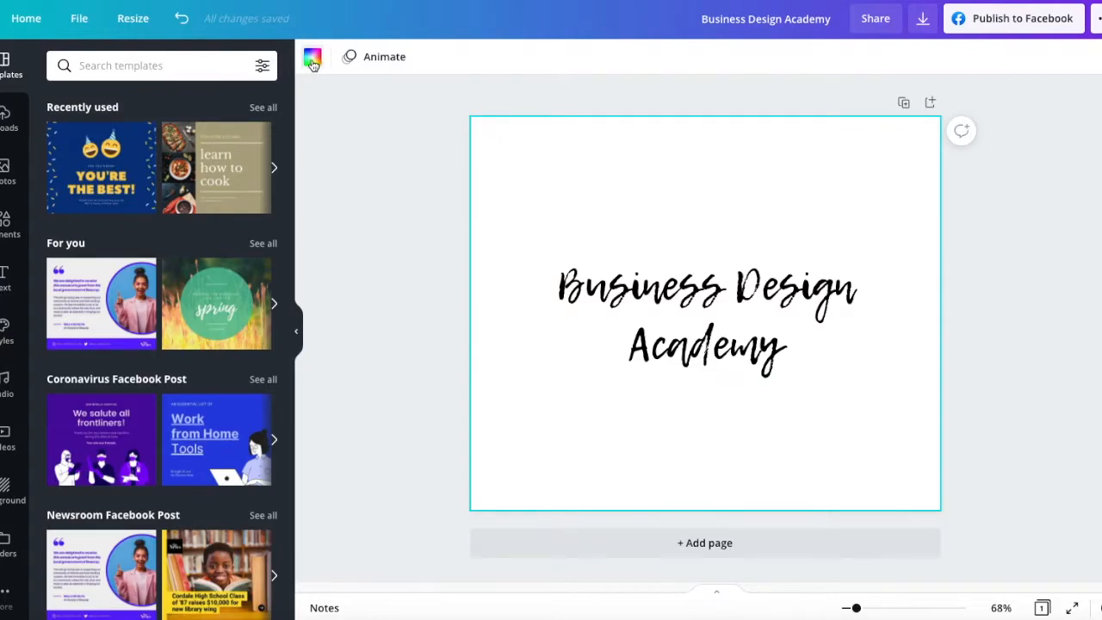
left_click(312, 58)
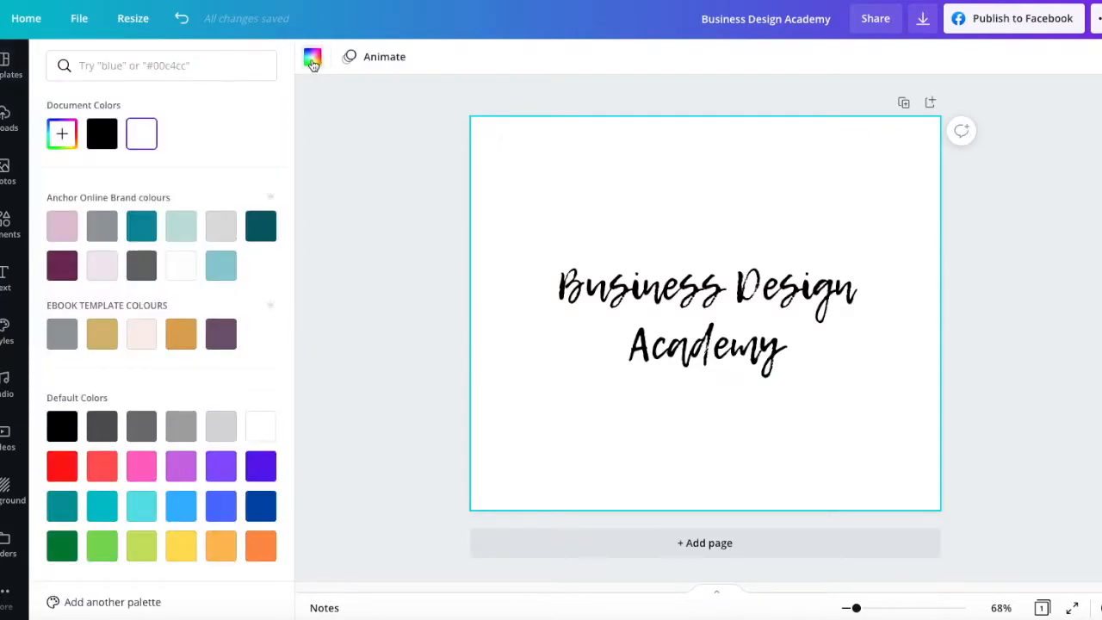
left_click(142, 335)
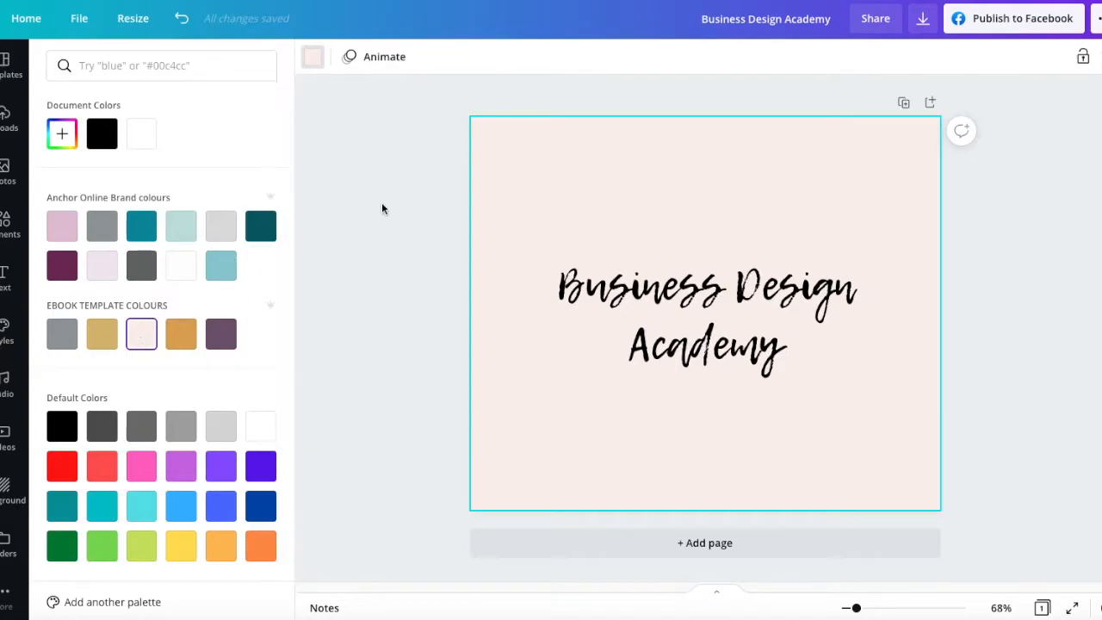
- Colour the title text dark grey from the Anchor Online Brand colours palette
left_click(672, 307)
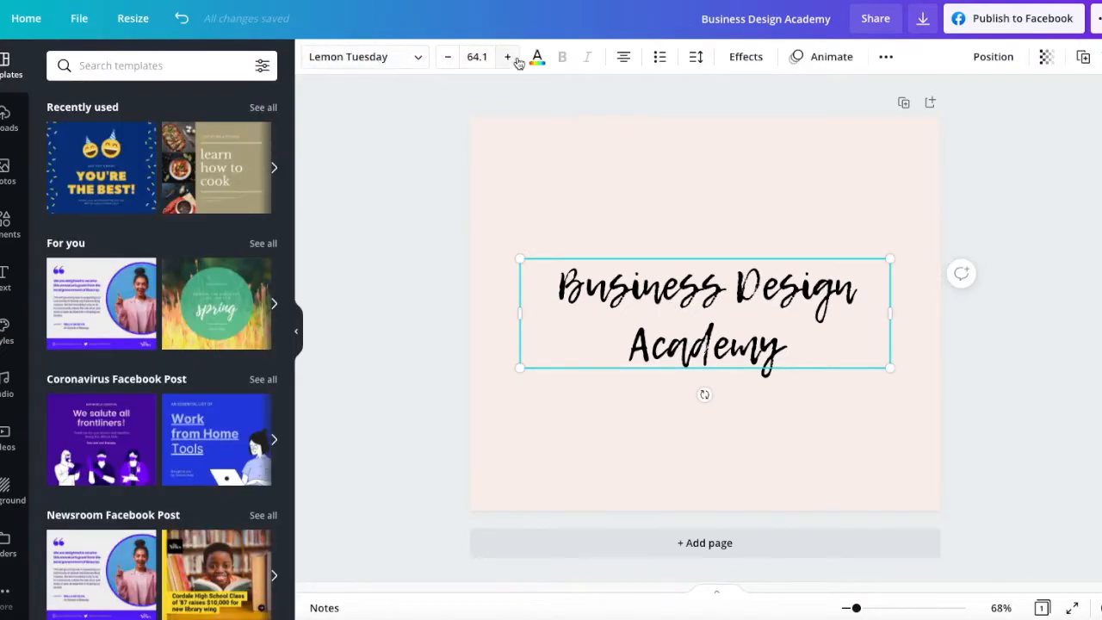
left_click(536, 59)
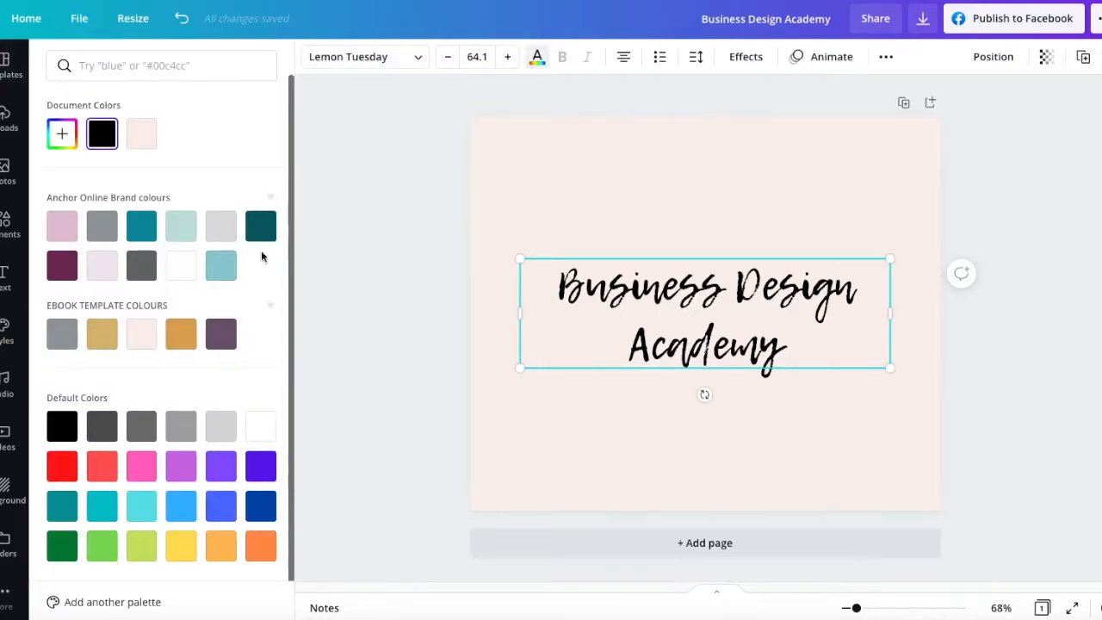
left_click(142, 267)
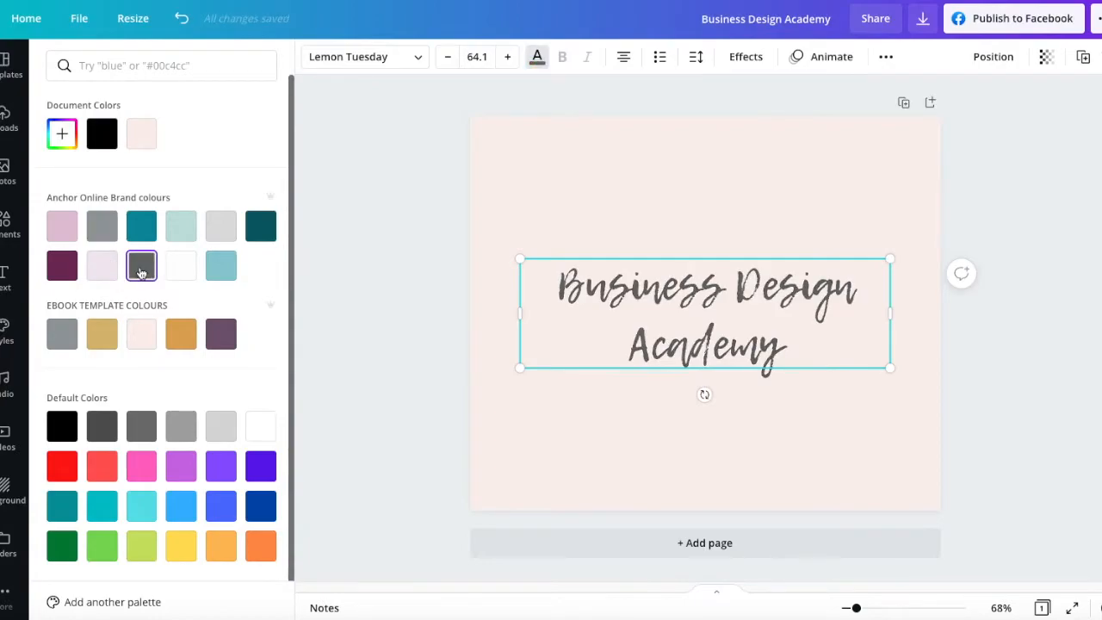
- Search the elements library for "animation"
left_click(4, 226)
left_click(124, 66)
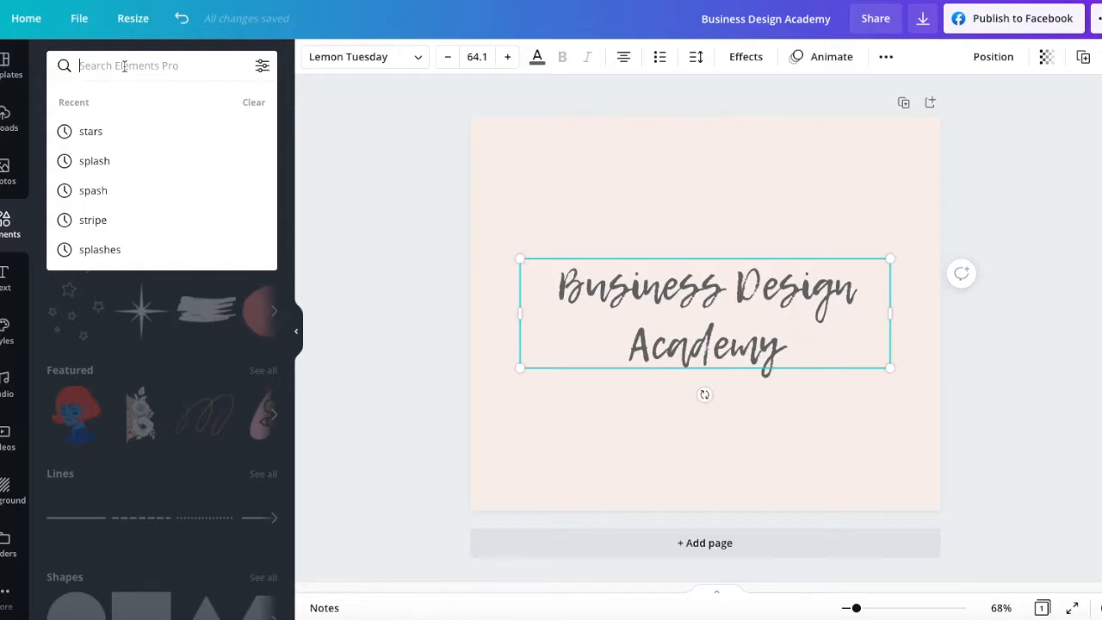
type("ania")
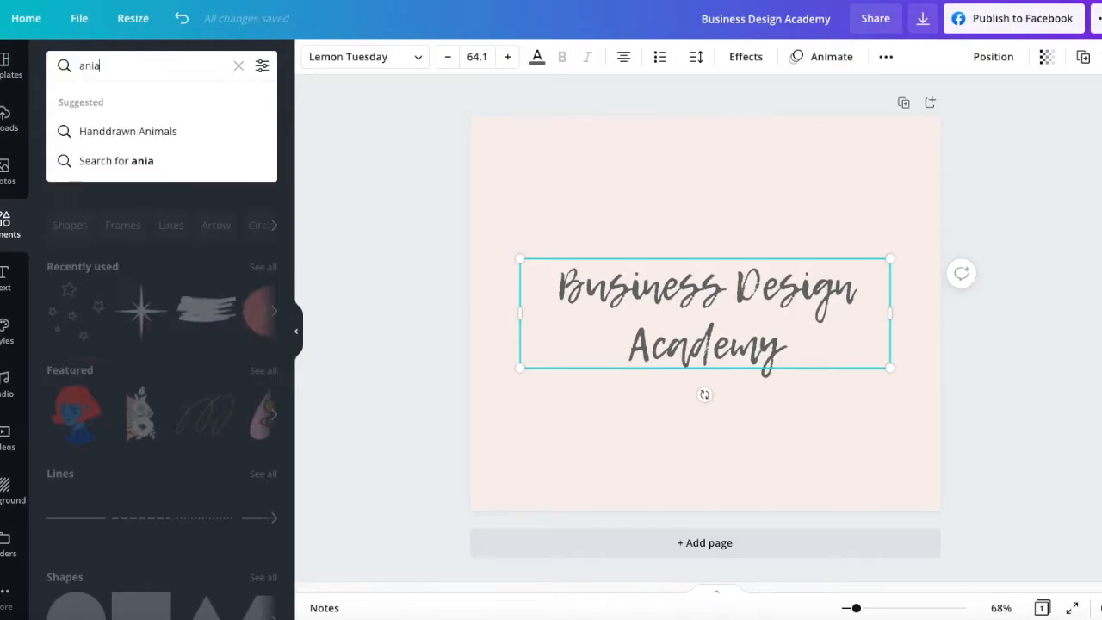
key("BackSpace")
key("BackSpace")
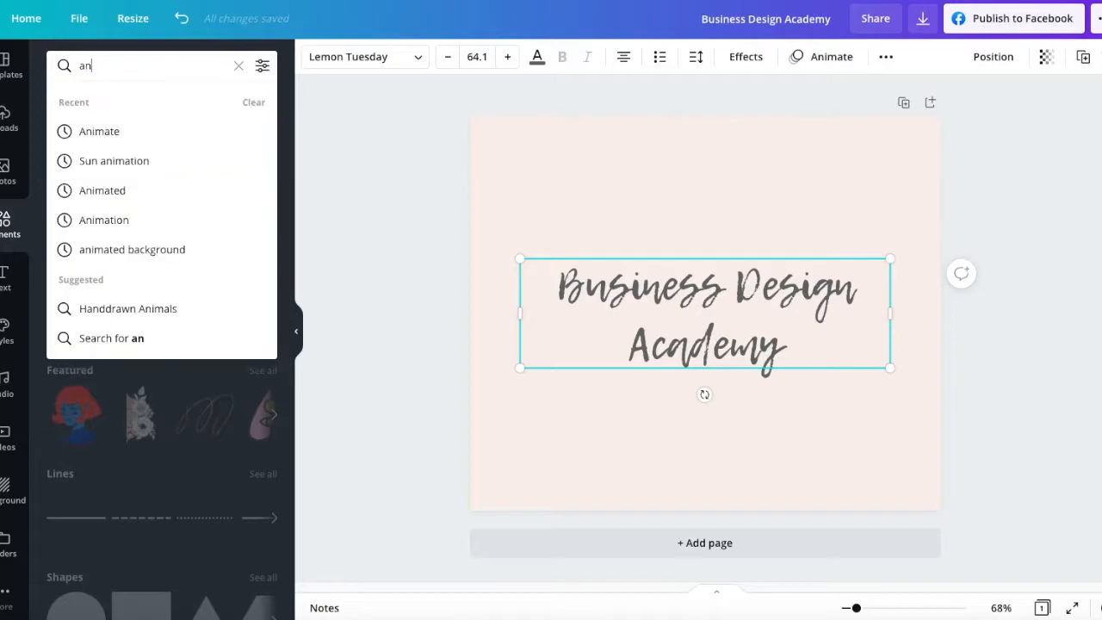
type("imtion")
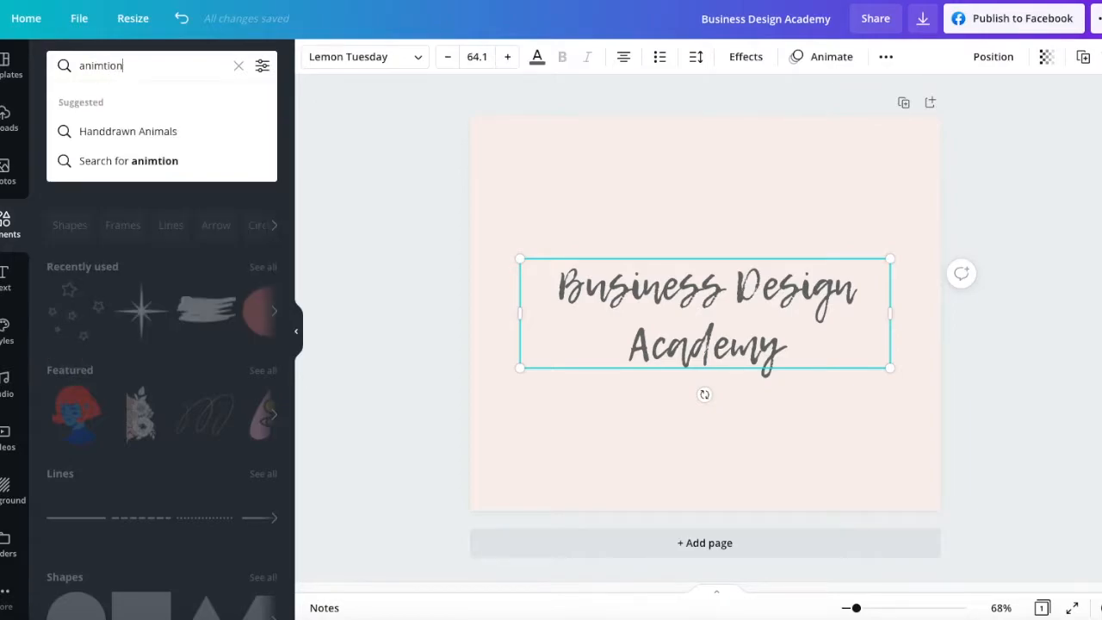
key("Return")
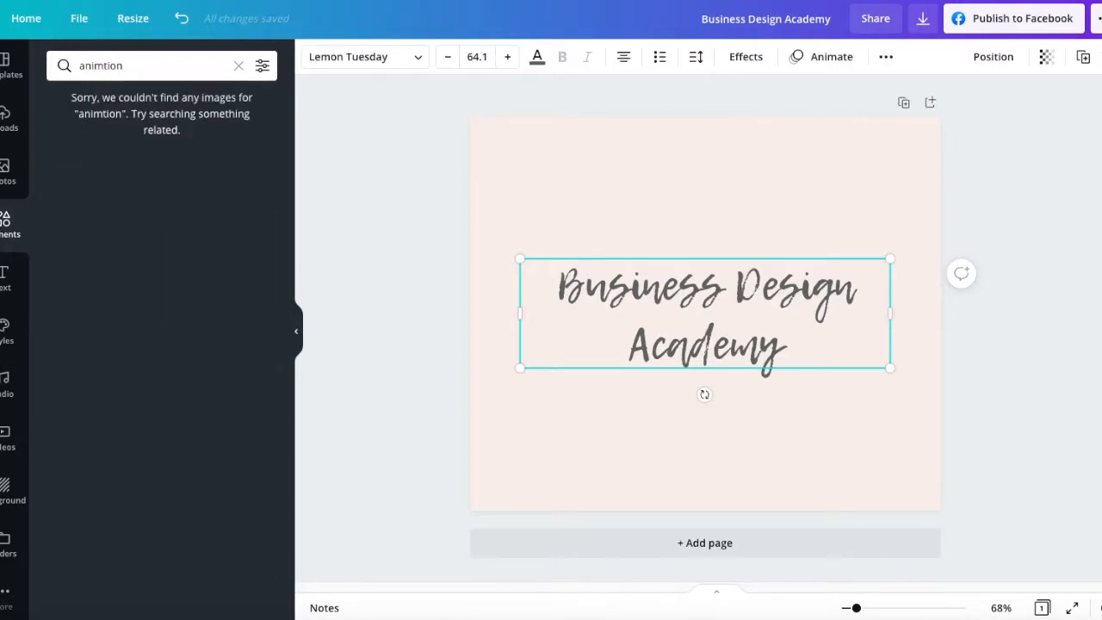
left_click(103, 66)
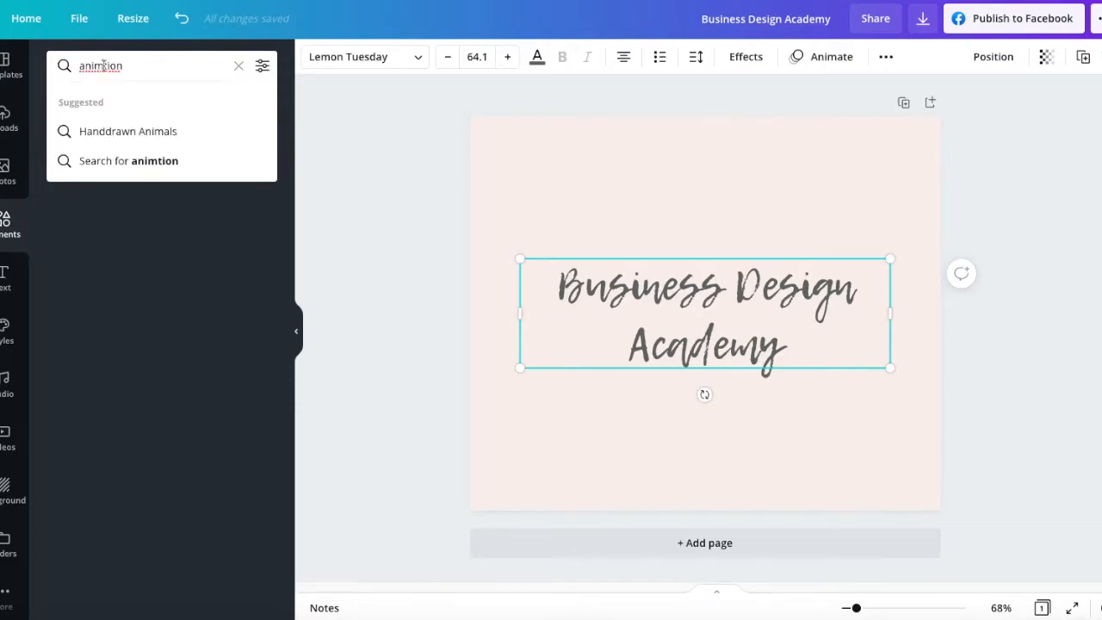
type("a")
key("Return")
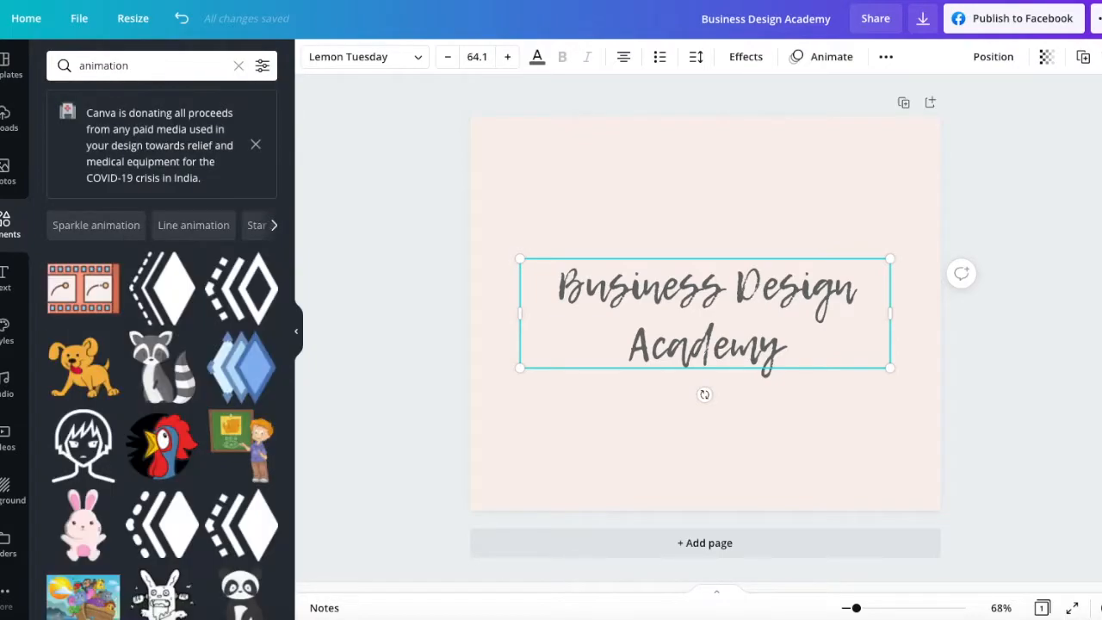
- Insert the free animated graphic of three burst lines from the animation results onto the page
scroll(162, 428, "down", 10)
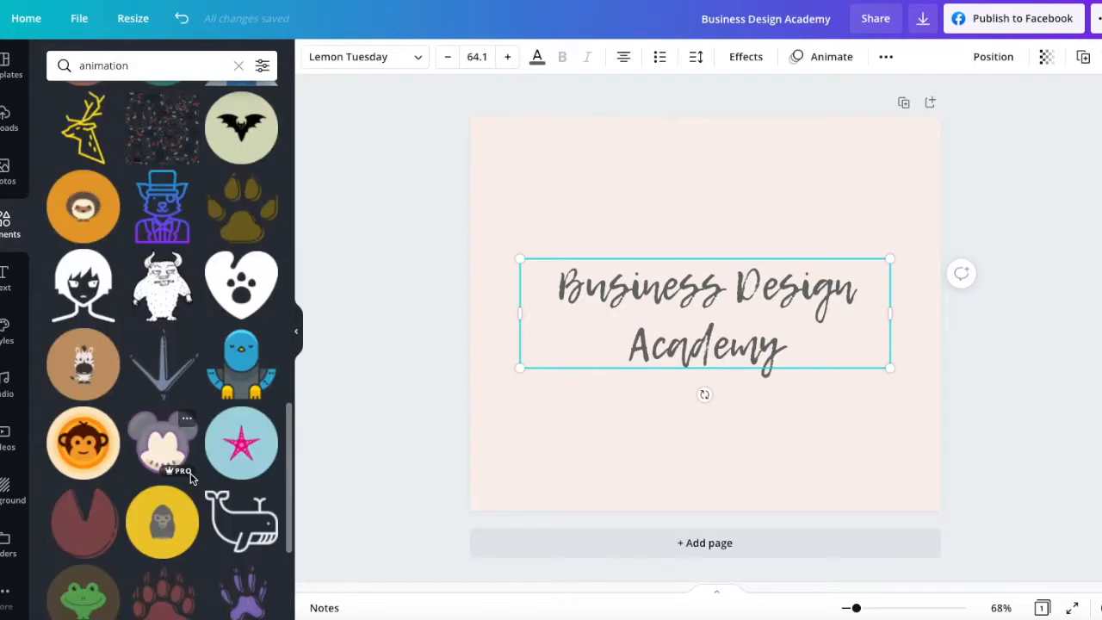
scroll(110, 428, "down", 3)
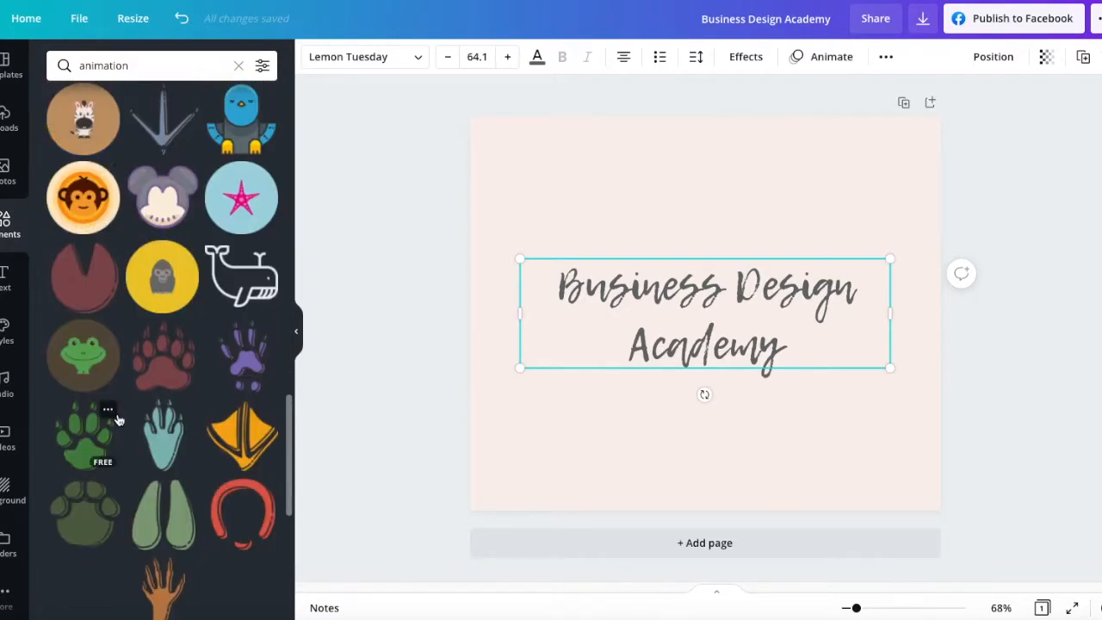
scroll(226, 465, "down", 4)
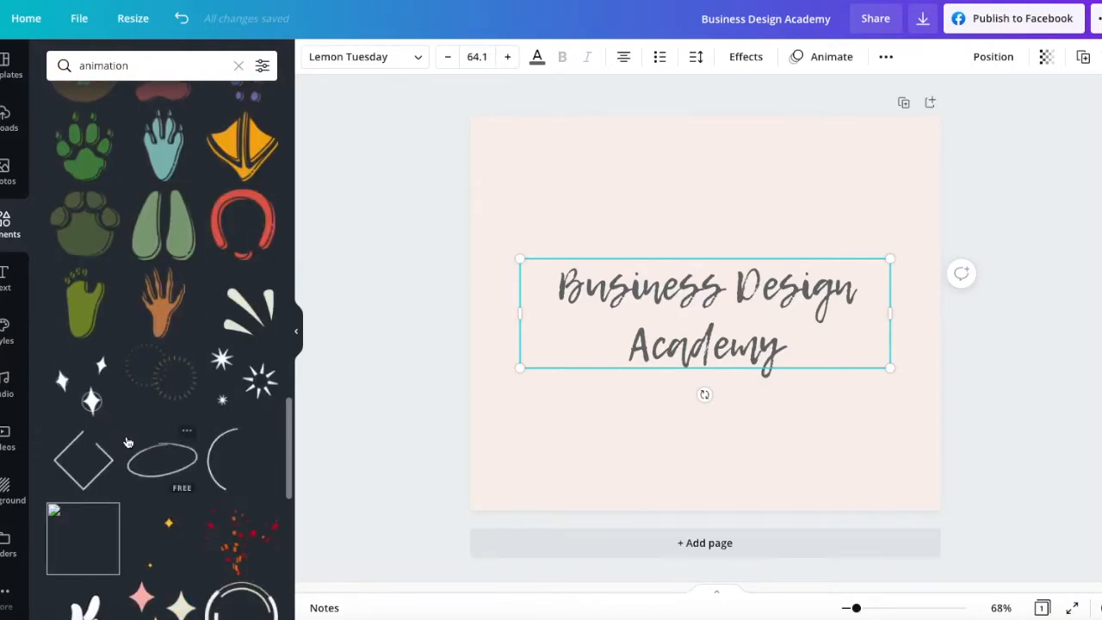
scroll(292, 457, "down", 2)
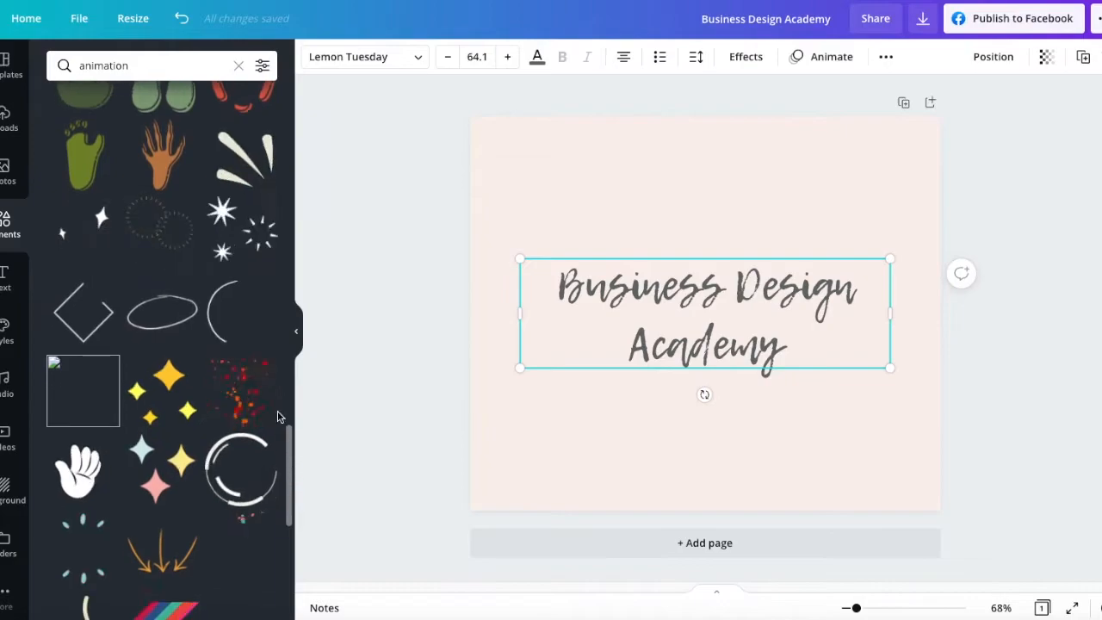
left_click(241, 157)
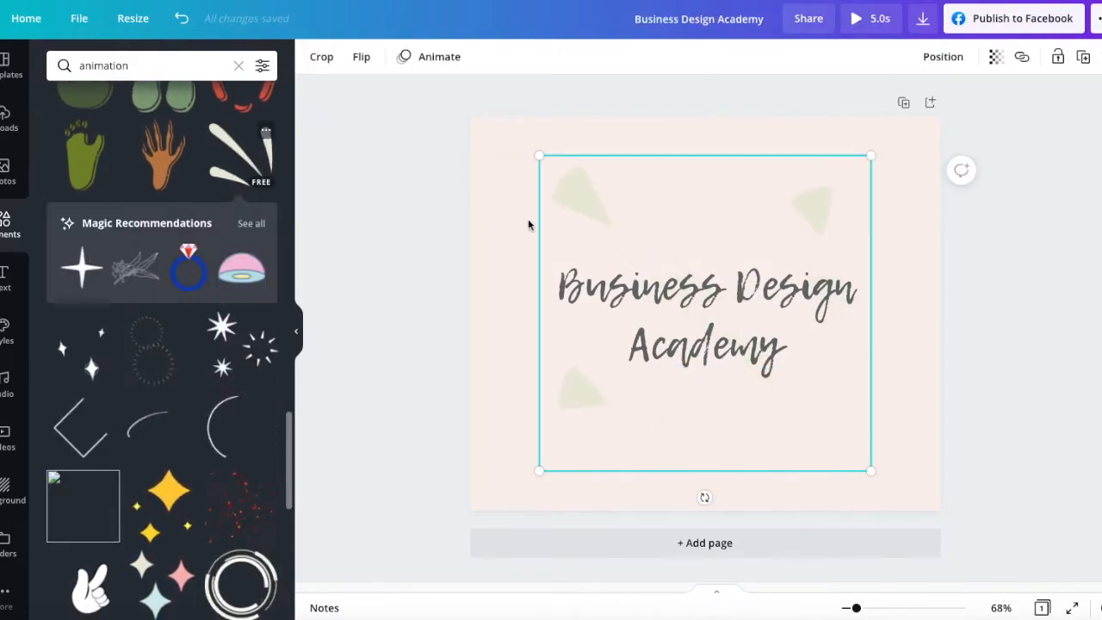
- Shrink the animated burst lines and move them to the upper-left corner of the page, beside the title
left_click_drag(868, 471, 697, 336)
left_click_drag(588, 206, 535, 181)
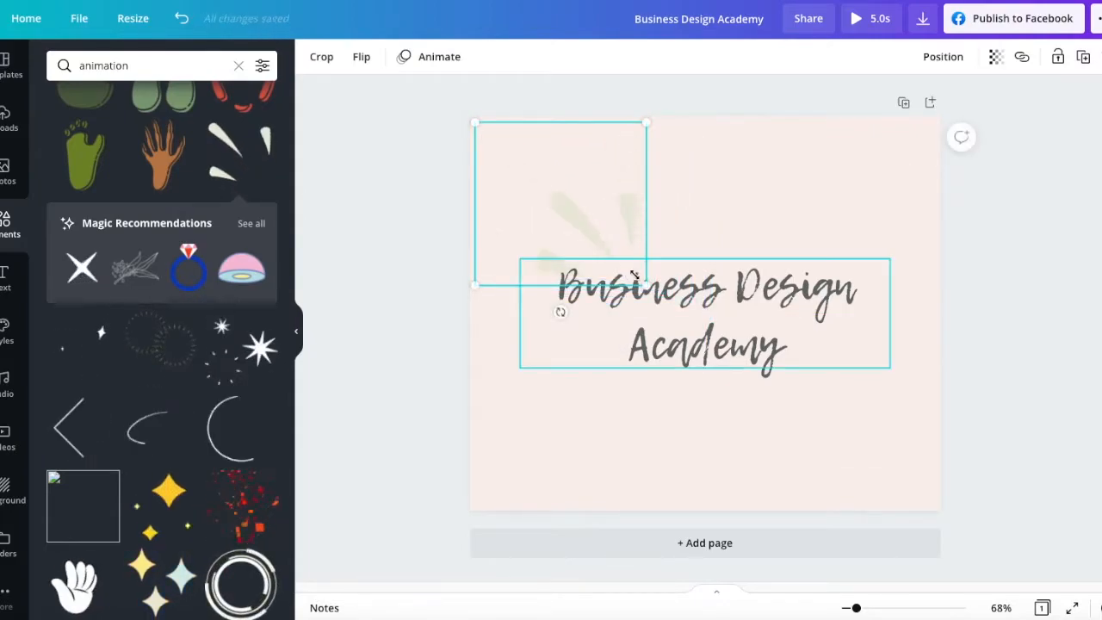
left_click_drag(639, 280, 610, 253)
- Insert the animated white starbursts graphic and delete the pale green burst lines from the page
left_click(586, 387)
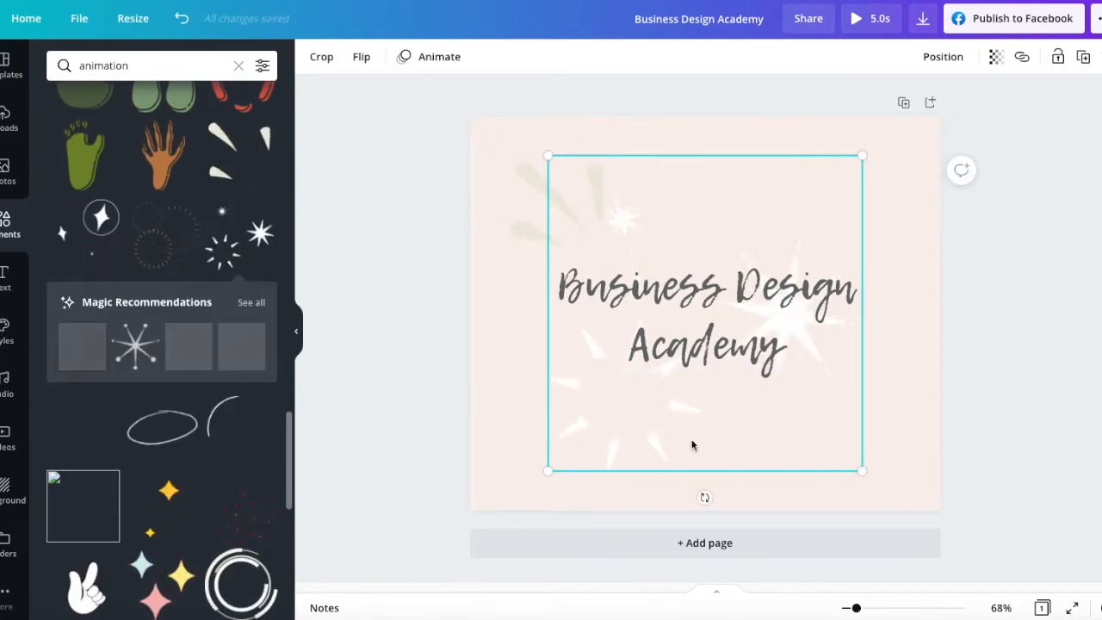
left_click(505, 176)
left_click(422, 191)
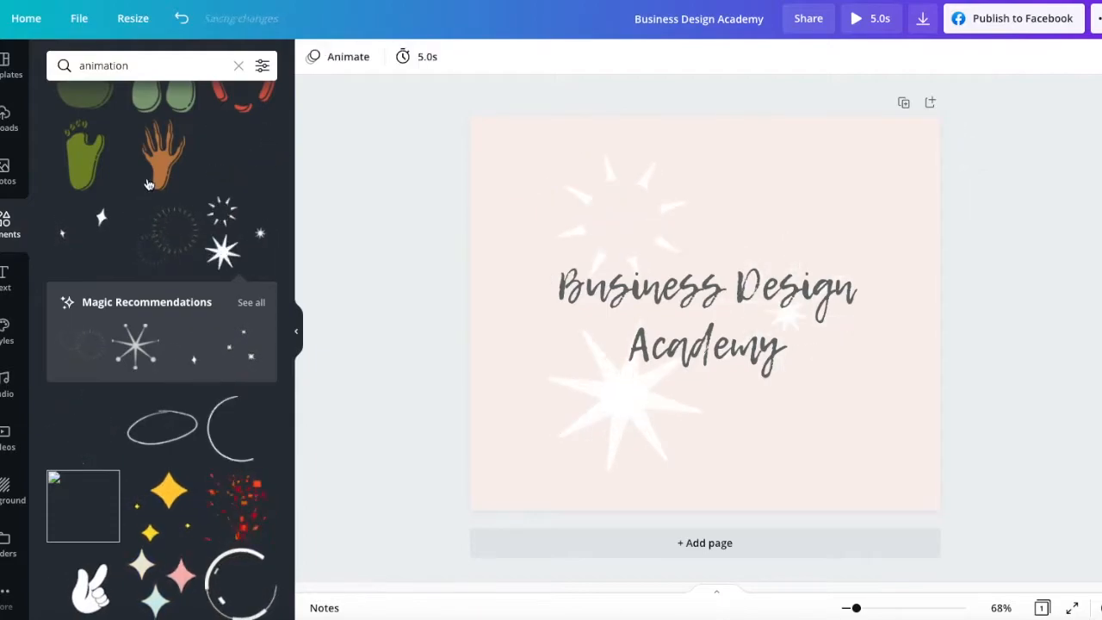
- Search the elements library for "splash" and browse the graphics
left_click(72, 64)
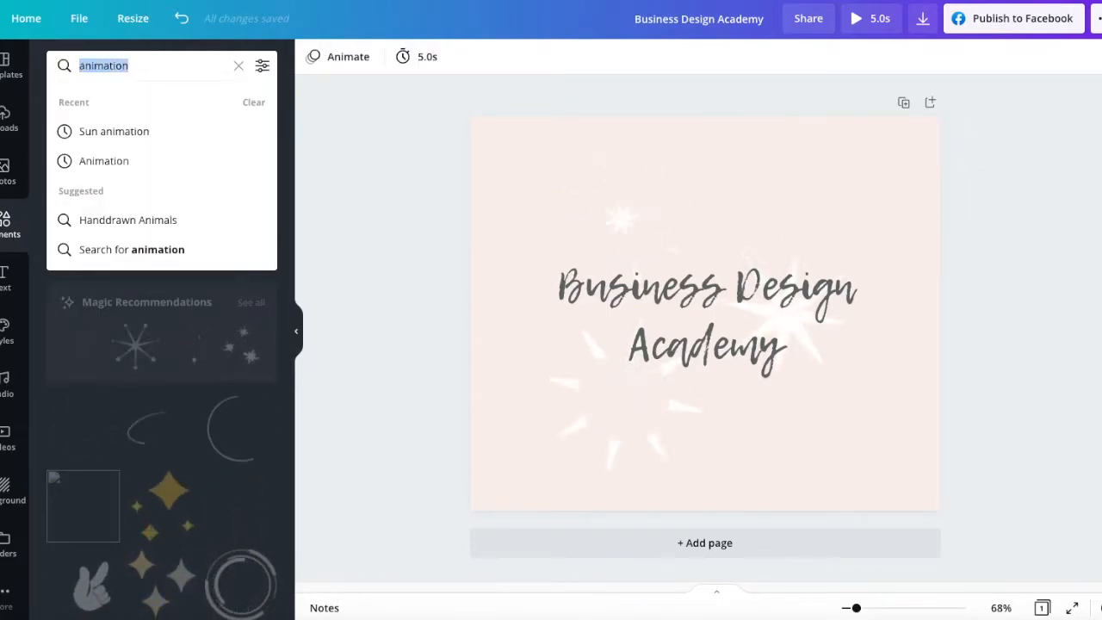
type("spalsh")
key("Return")
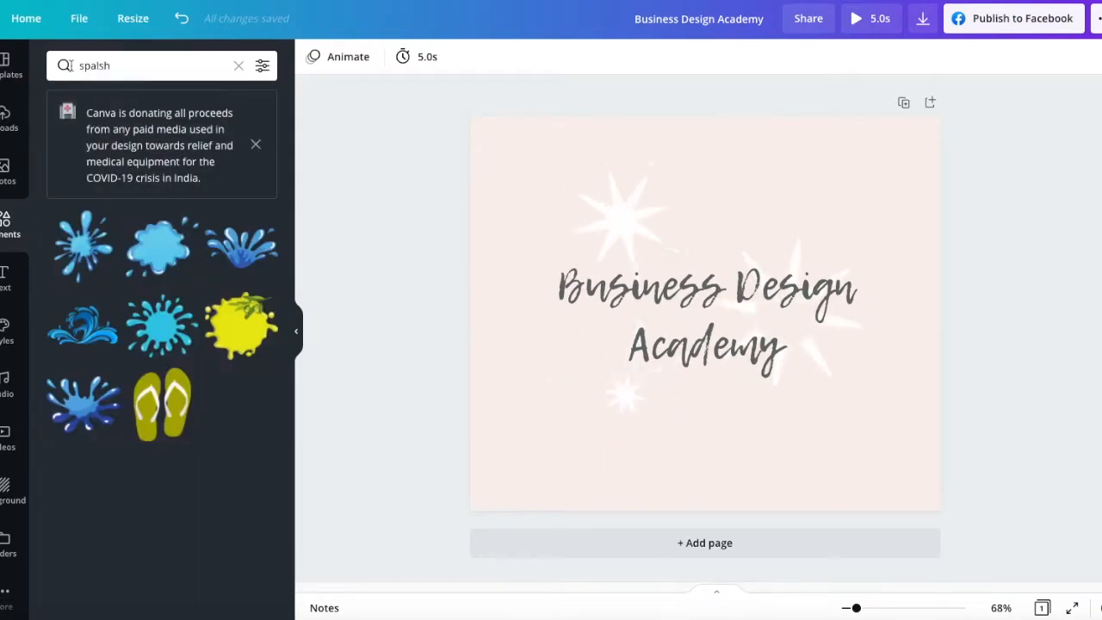
left_click(126, 67)
left_click_drag(127, 66, 41, 68)
type("splash")
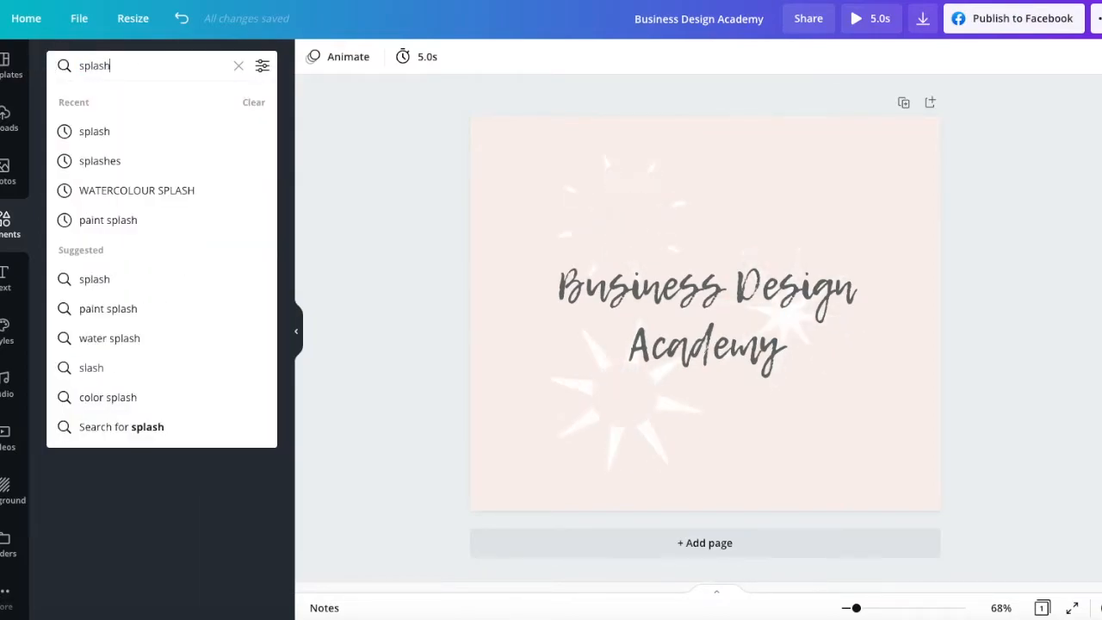
key("Return")
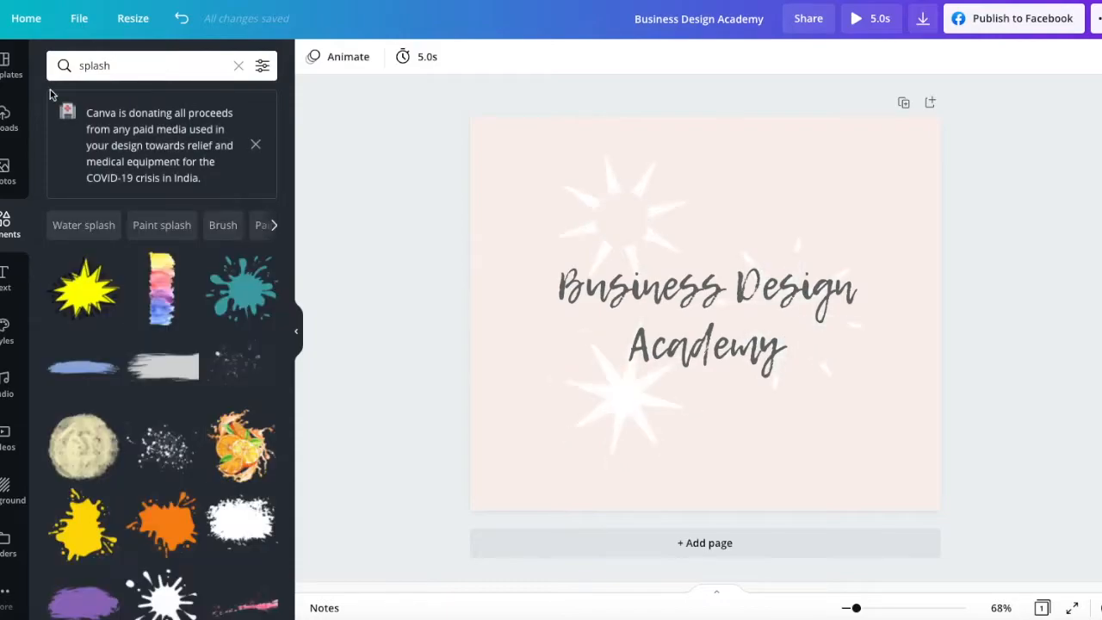
scroll(120, 525, "down", 5)
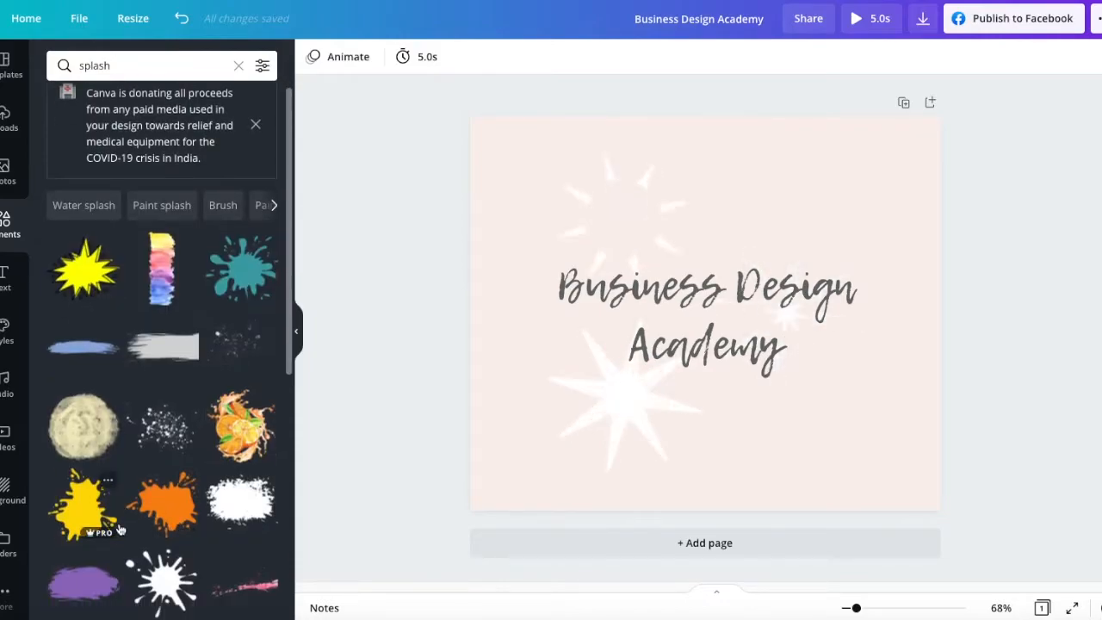
- Try the cream paint splash graphic enlarged across the middle of the page, and delete it
scroll(119, 525, "down", 4)
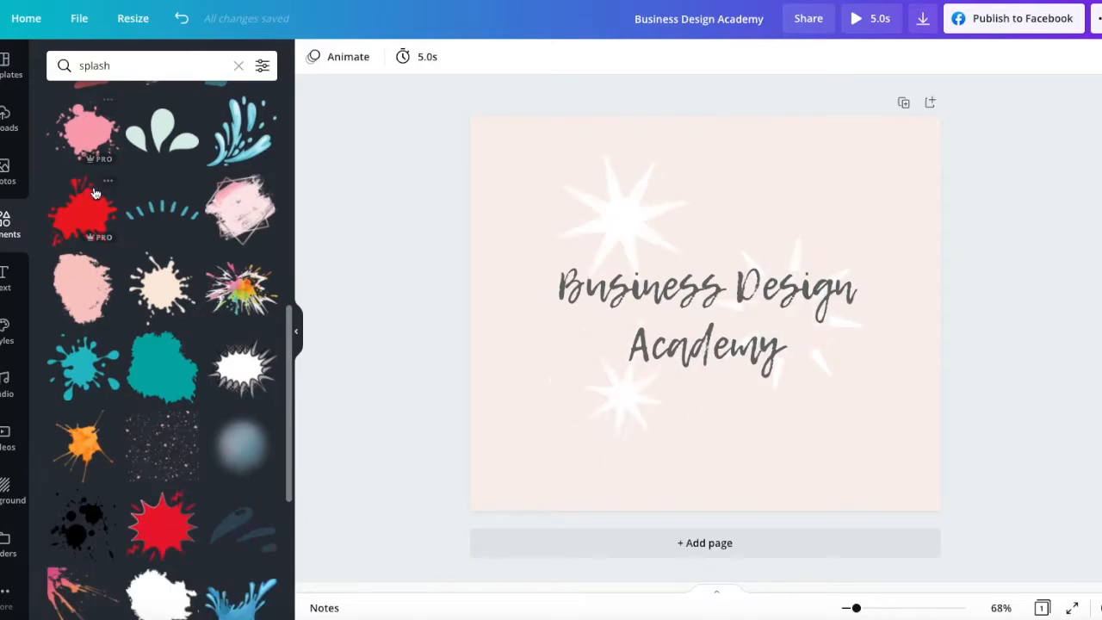
left_click(161, 287)
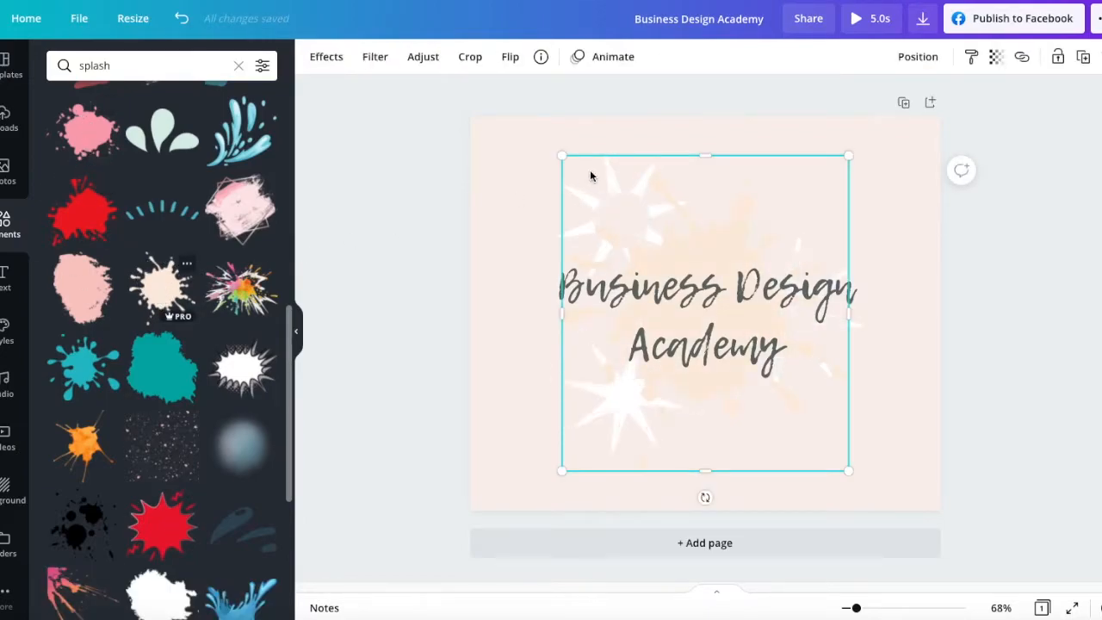
left_click_drag(559, 163, 572, 181)
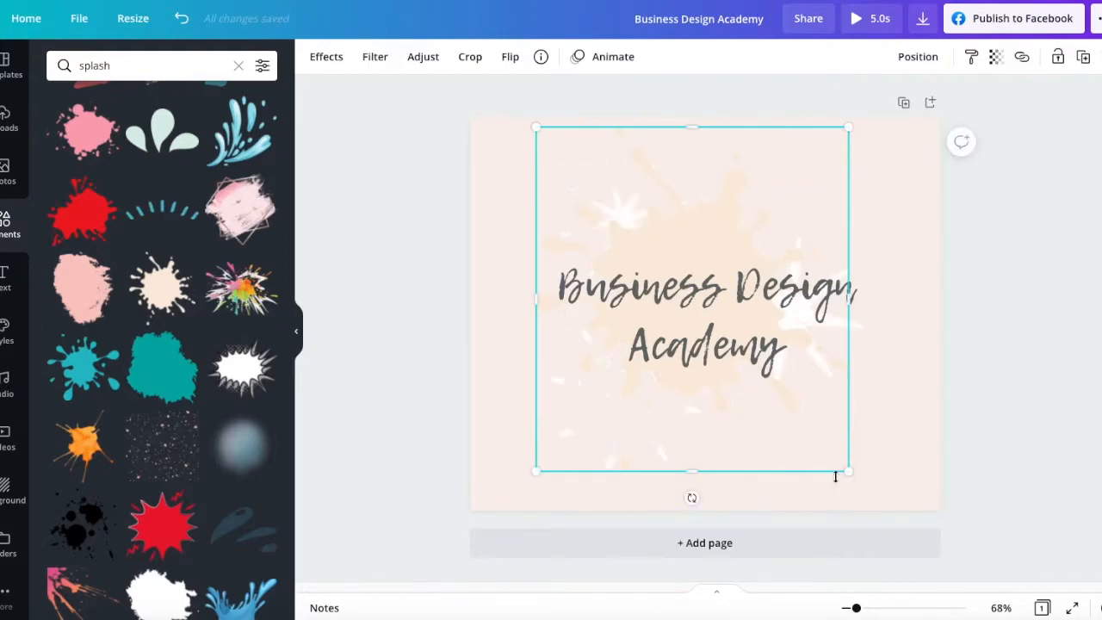
left_click_drag(849, 471, 877, 489)
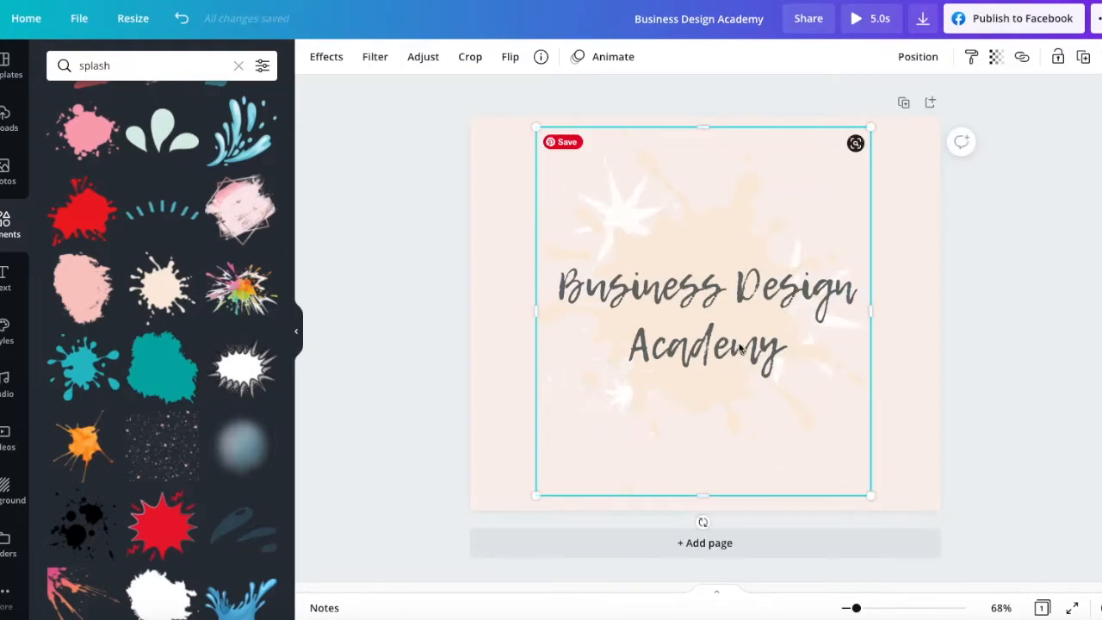
left_click(535, 172)
left_click(690, 194)
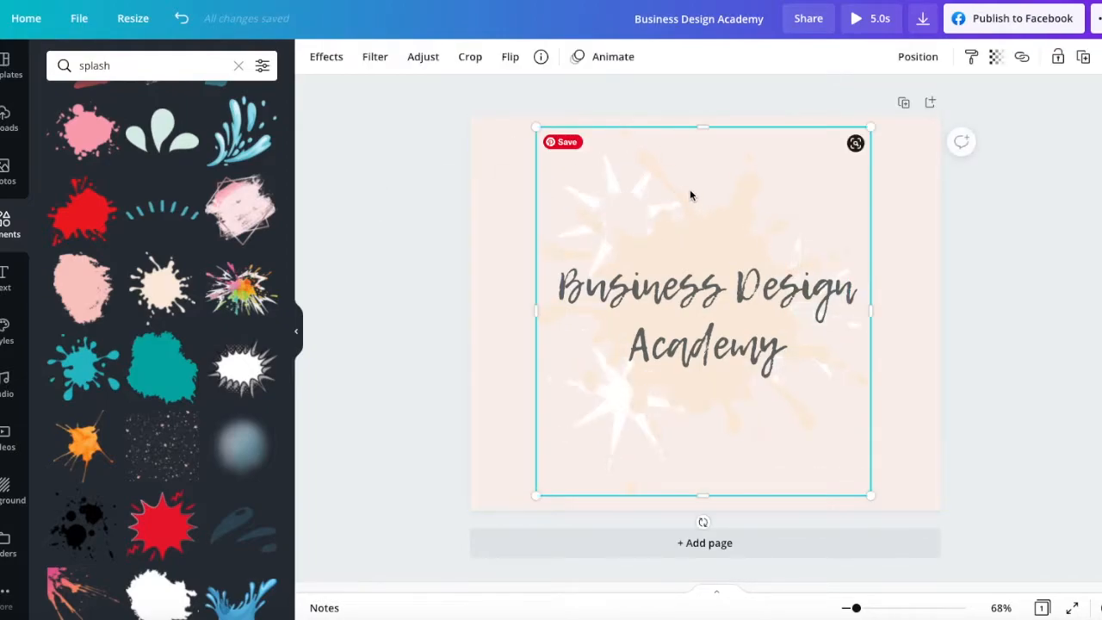
key("Delete")
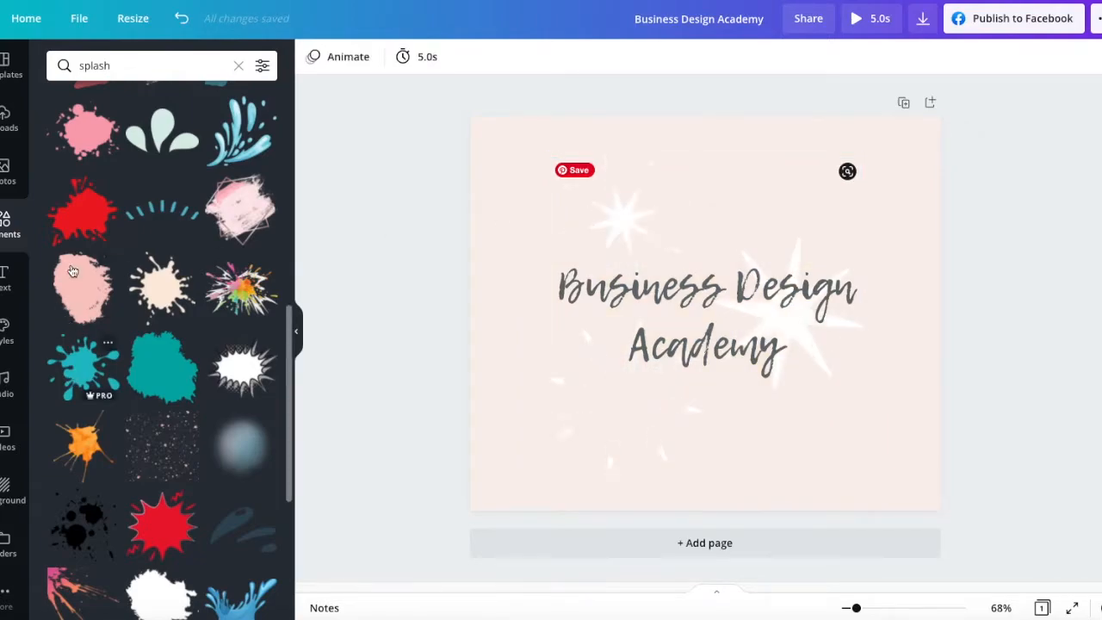
- Insert the diagonal paint splatter graphic from the splash results and enlarge it to cover most of the page
scroll(143, 494, "down", 4)
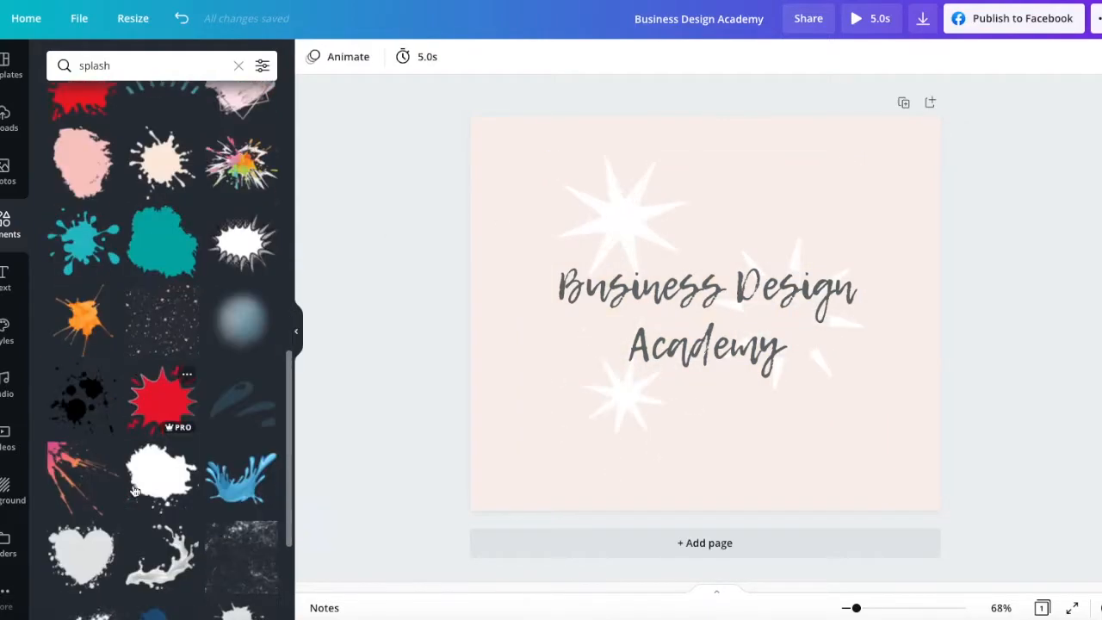
scroll(129, 504, "down", 2)
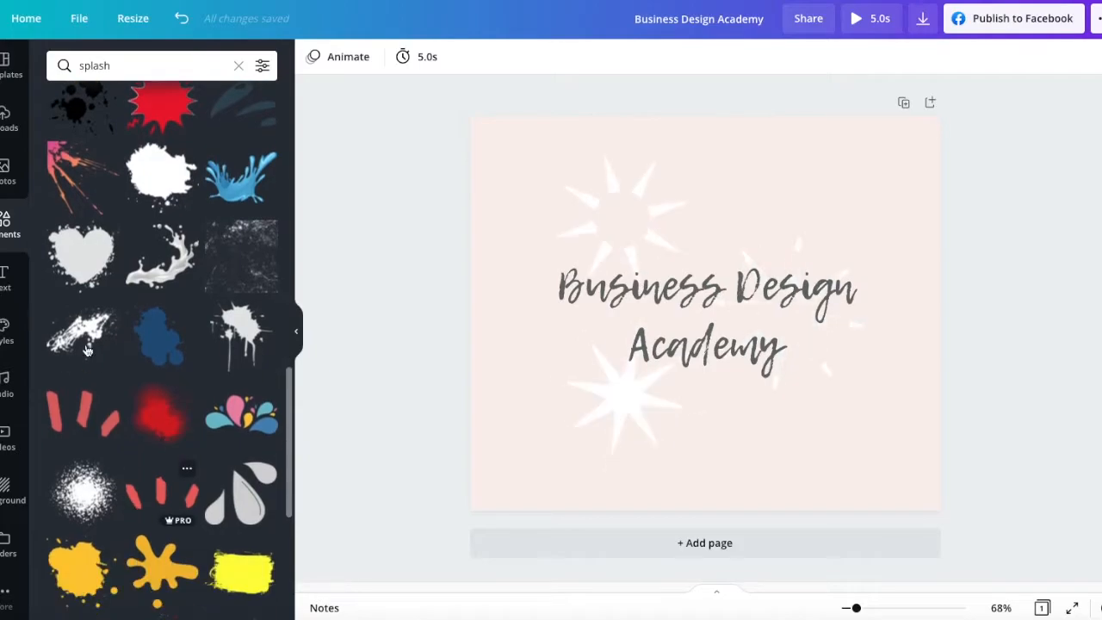
left_click(83, 332)
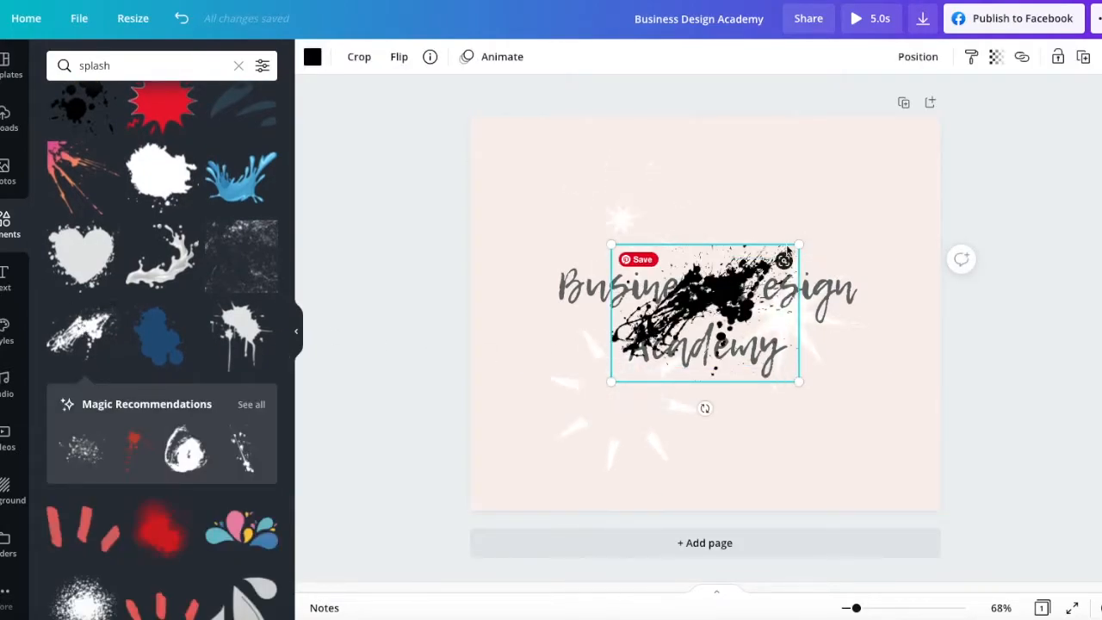
left_click_drag(847, 218, 915, 160)
left_click_drag(611, 381, 506, 504)
left_click_drag(734, 234, 741, 251)
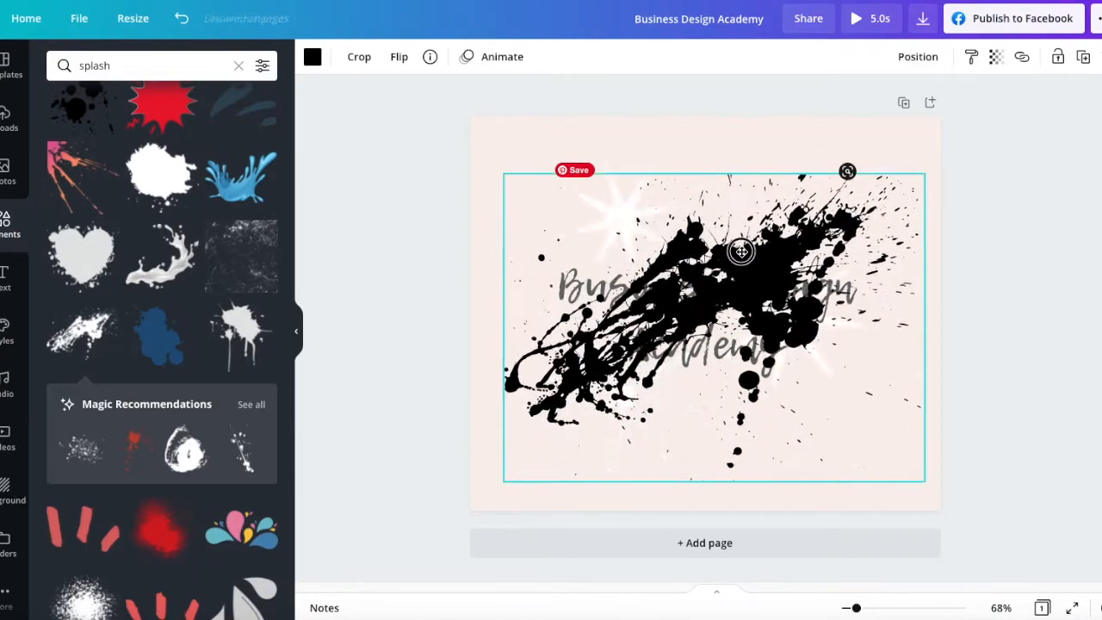
- Recolour the splatter pale mint green from the Anchor Online brand colours and send it behind the title
left_click(313, 56)
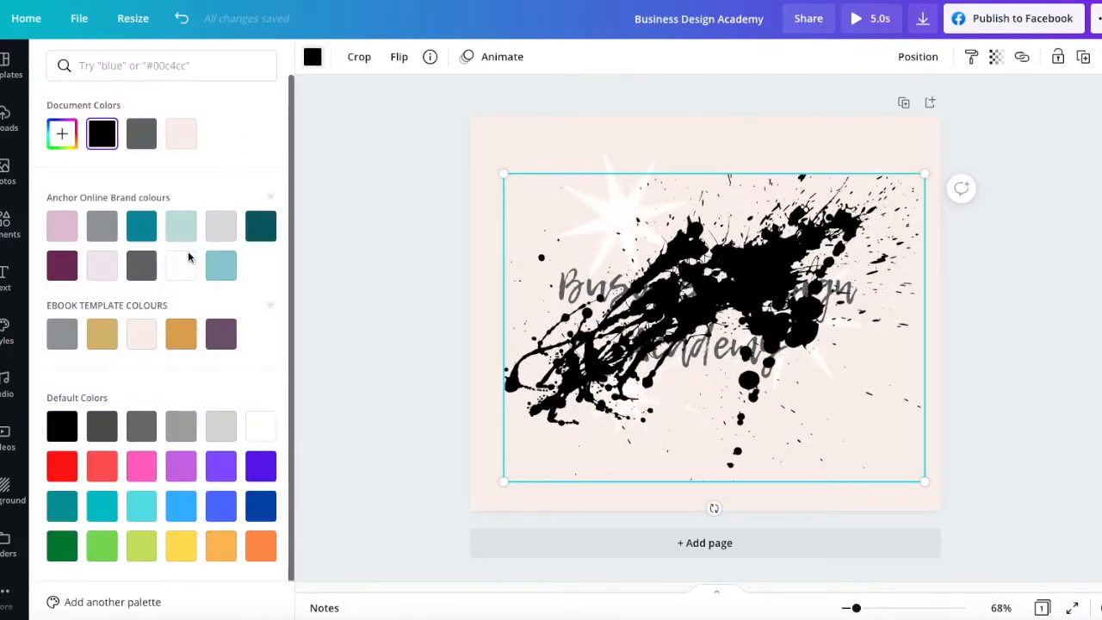
left_click(180, 224)
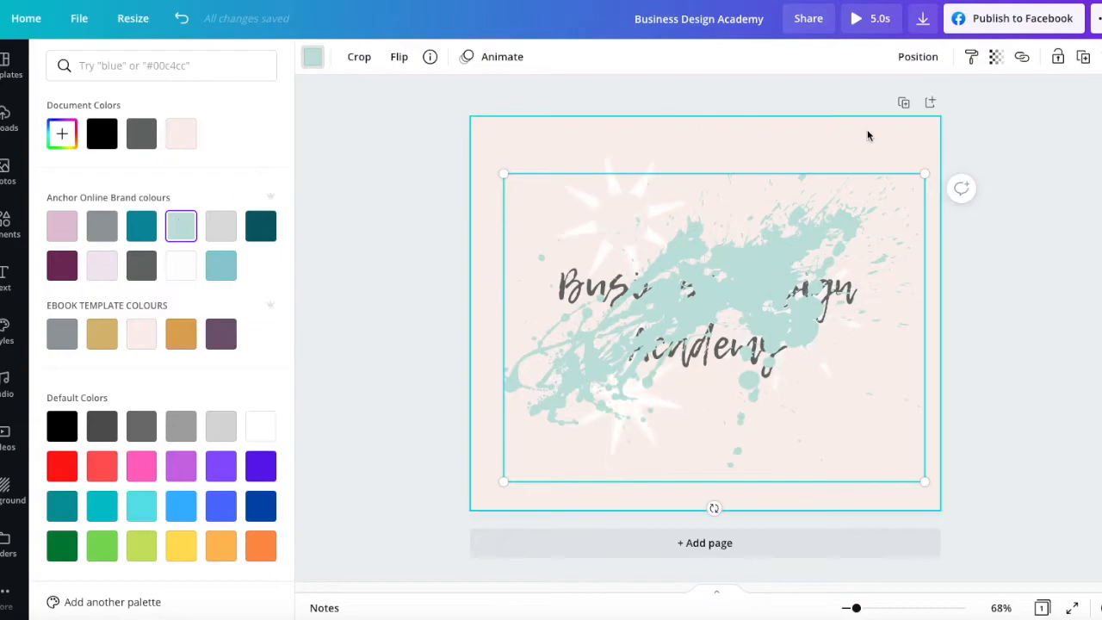
left_click(918, 62)
left_click(866, 103)
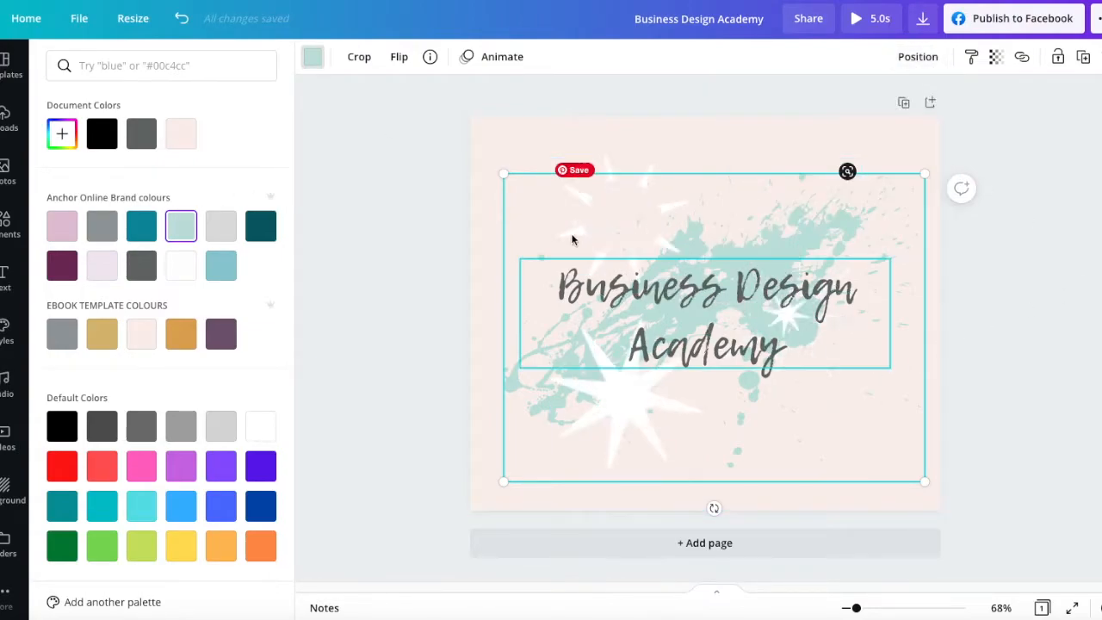
- Rewrap the title onto three lines, enlarge it to font size 97 and centre it over the splatter
left_click(700, 299)
left_click_drag(890, 313, 779, 322)
left_click(959, 271)
left_click_drag(635, 324, 630, 263)
left_click_drag(772, 363, 906, 450)
left_click_drag(689, 340, 691, 327)
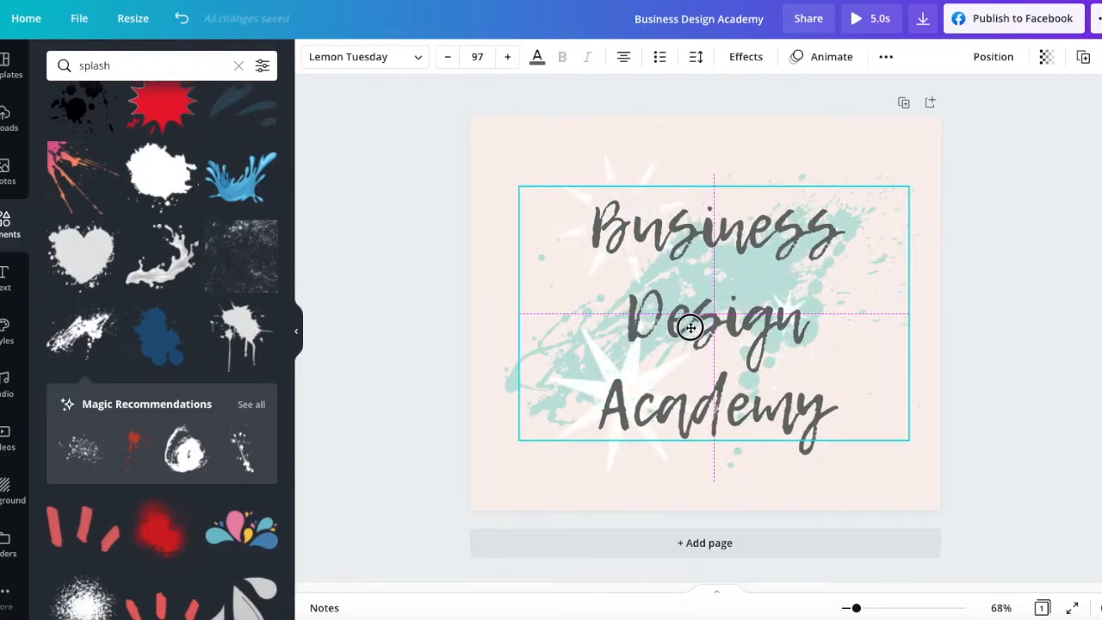
left_click(407, 344)
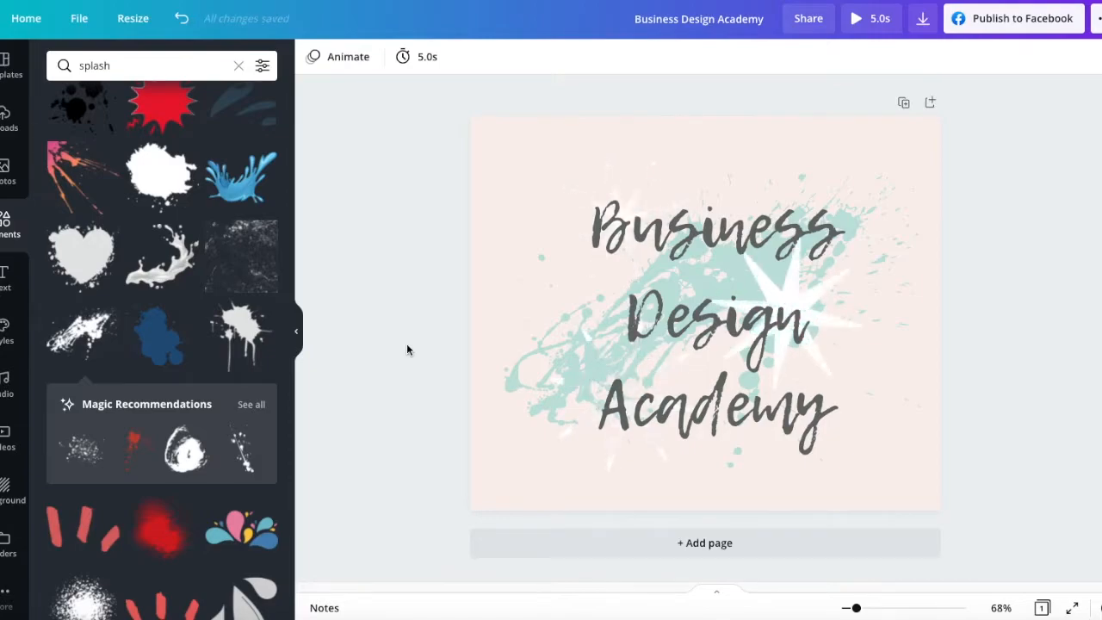
- Search the elements library for "animation" and for "animated"
left_click(74, 64)
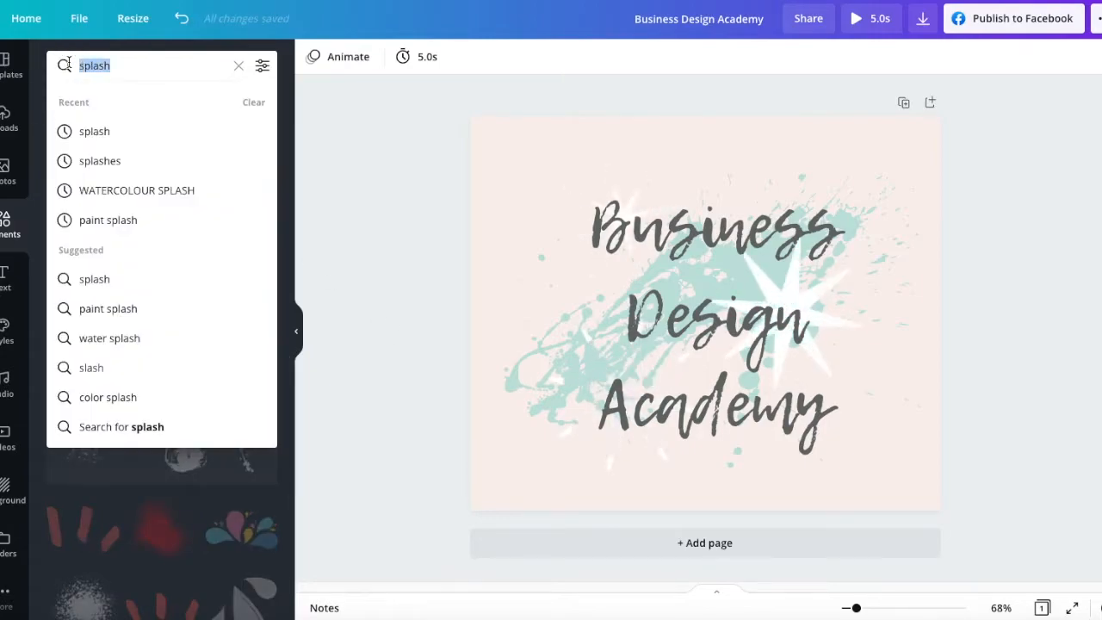
type("animation")
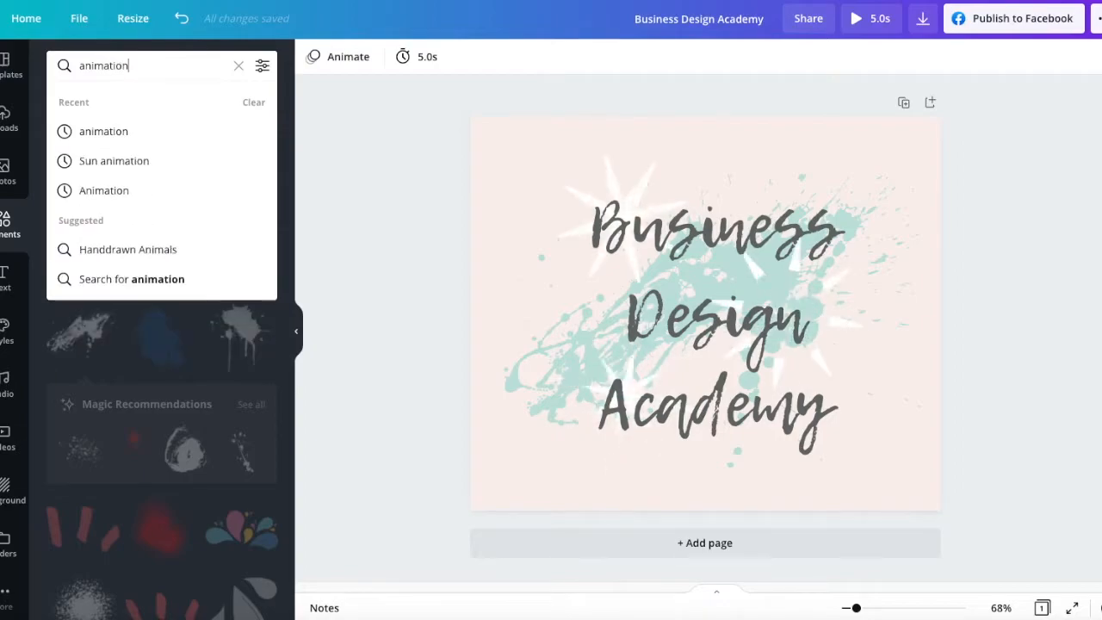
key("Return")
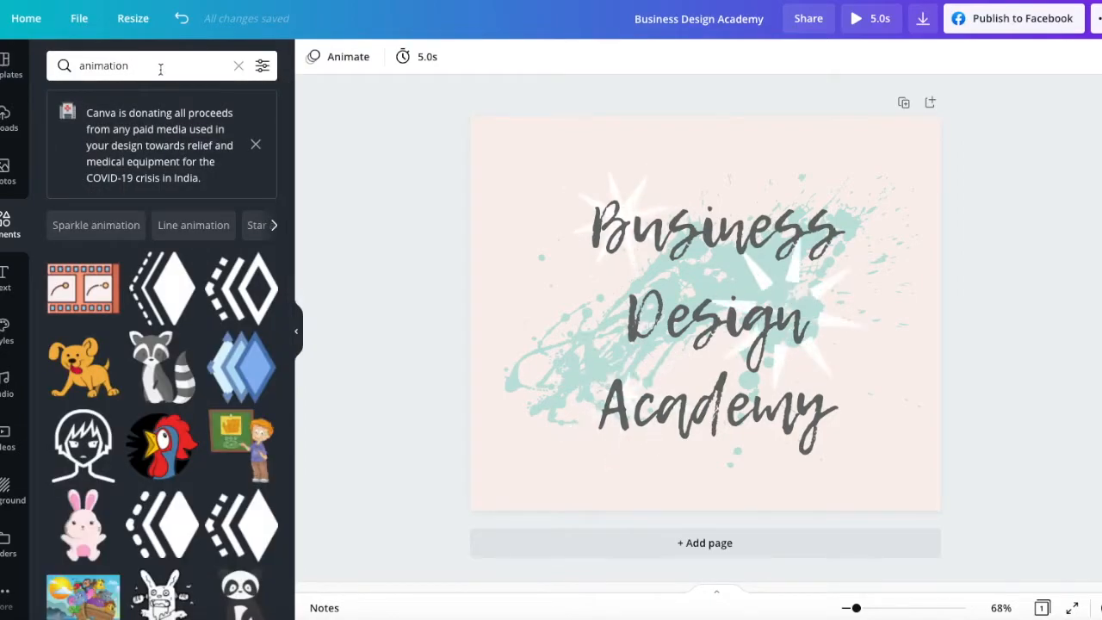
left_click_drag(153, 69, 78, 66)
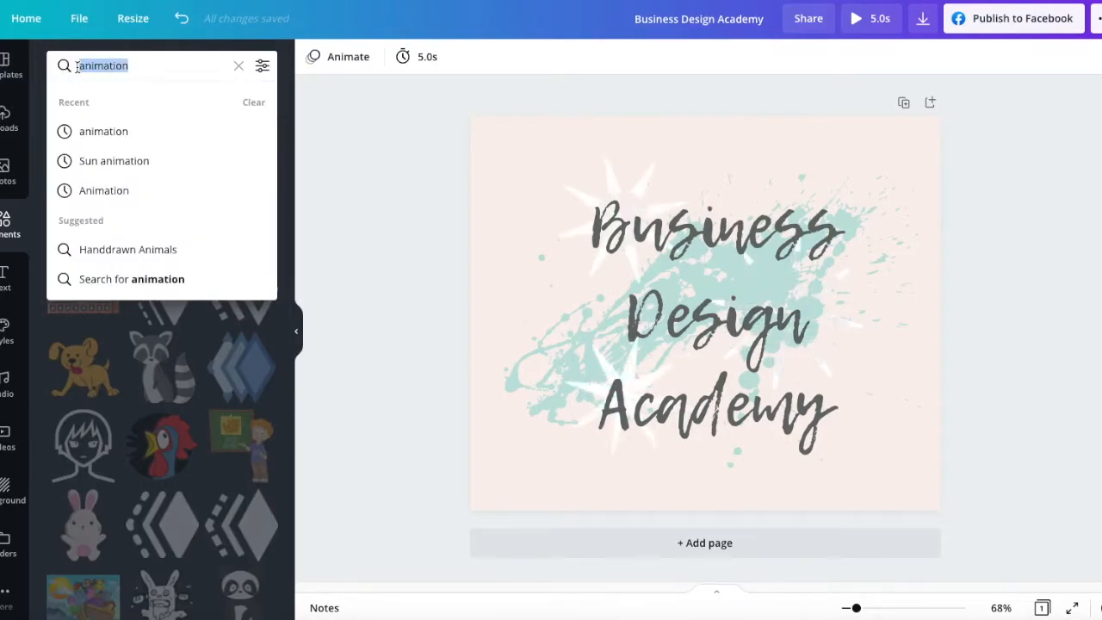
type("animate")
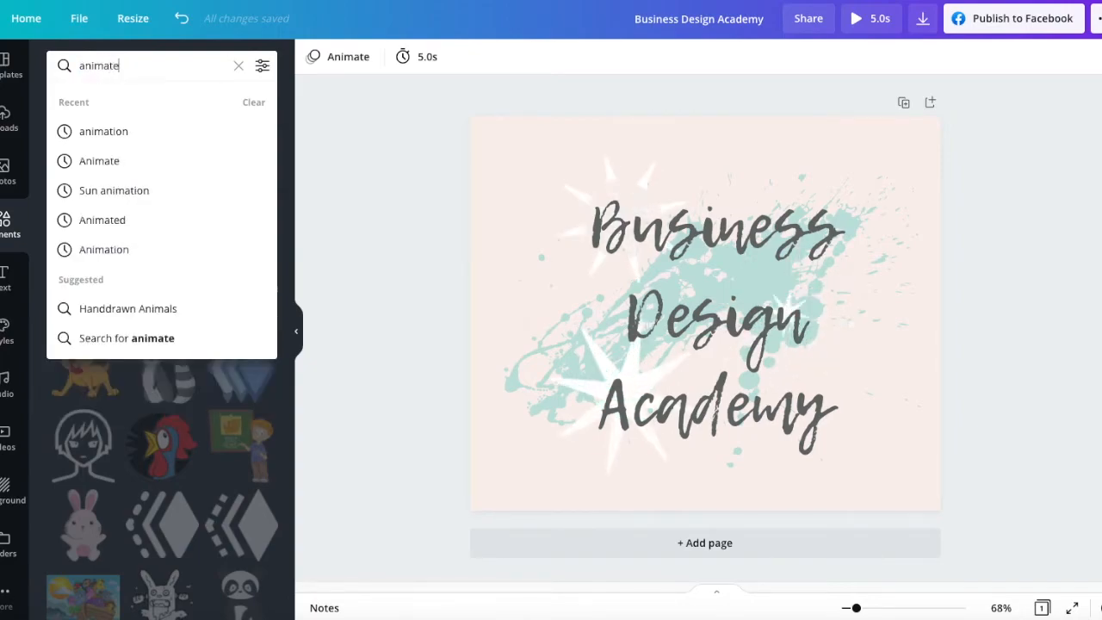
type("d")
key("Return")
- Search the elements library for "star" and browse far down the results to examine the animated star graphics
left_click_drag(120, 66, 64, 66)
type("star")
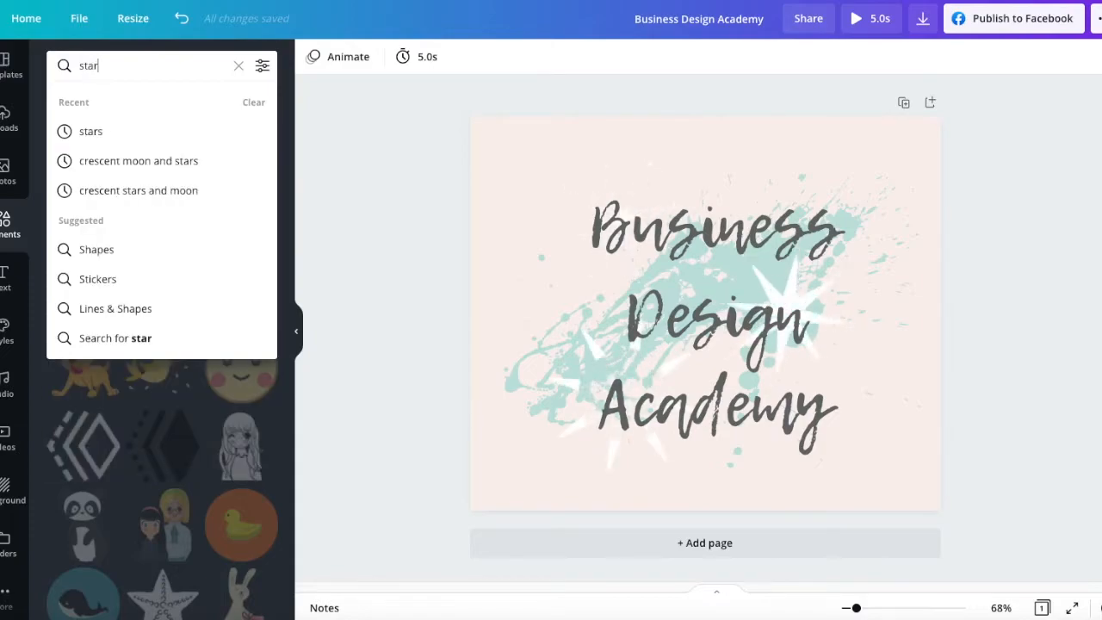
key("Return")
left_click_drag(290, 118, 285, 422)
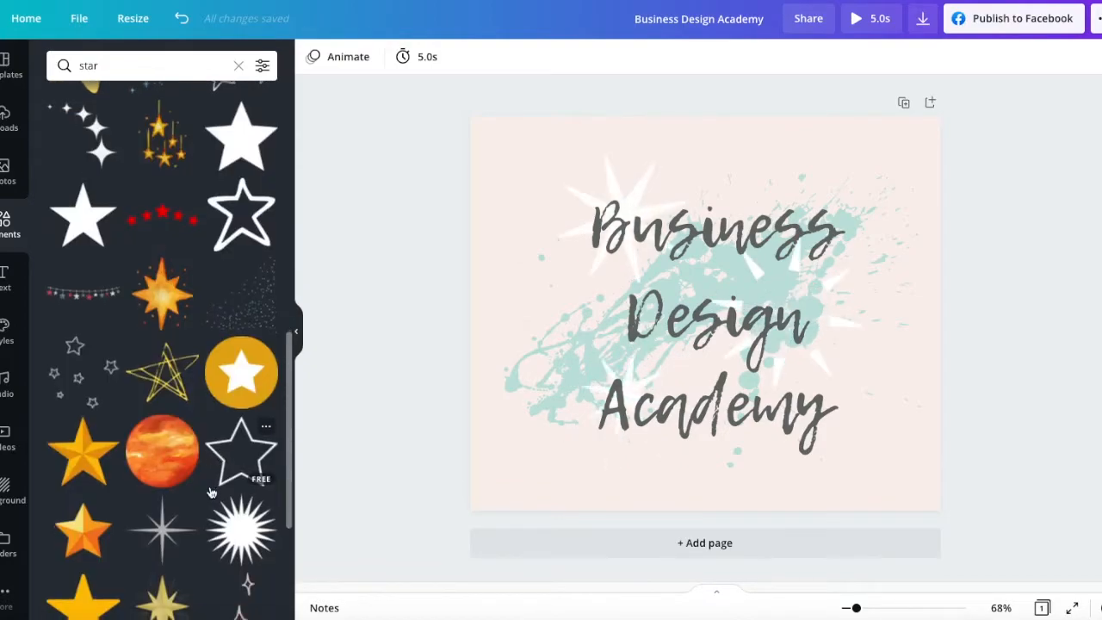
scroll(224, 465, "down", 4)
scroll(209, 489, "down", 3)
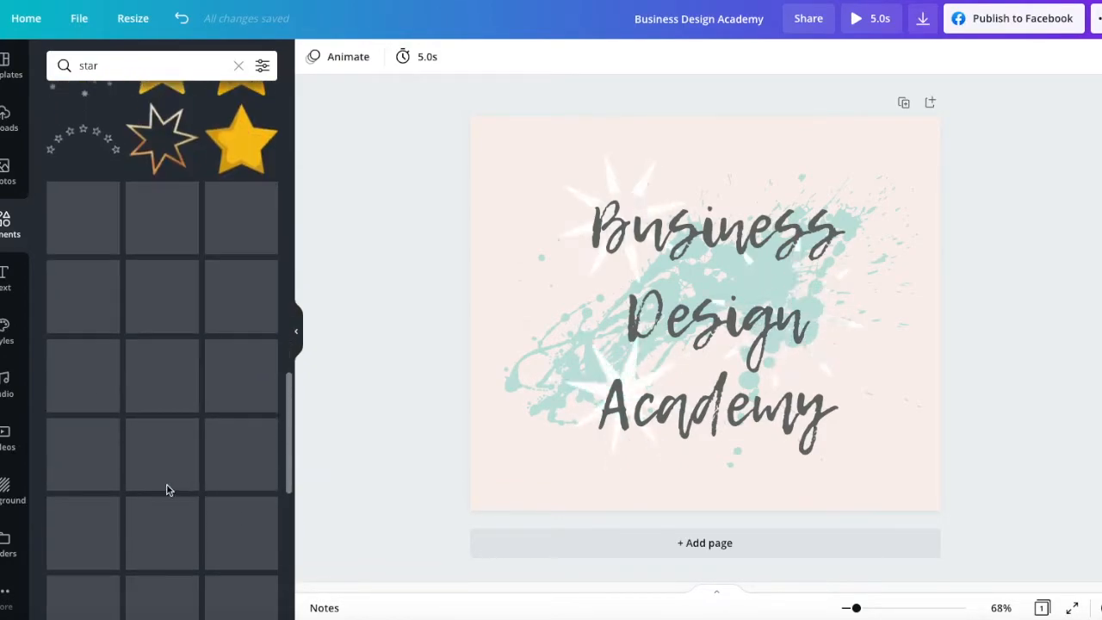
scroll(167, 465, "down", 1)
scroll(167, 478, "down", 5)
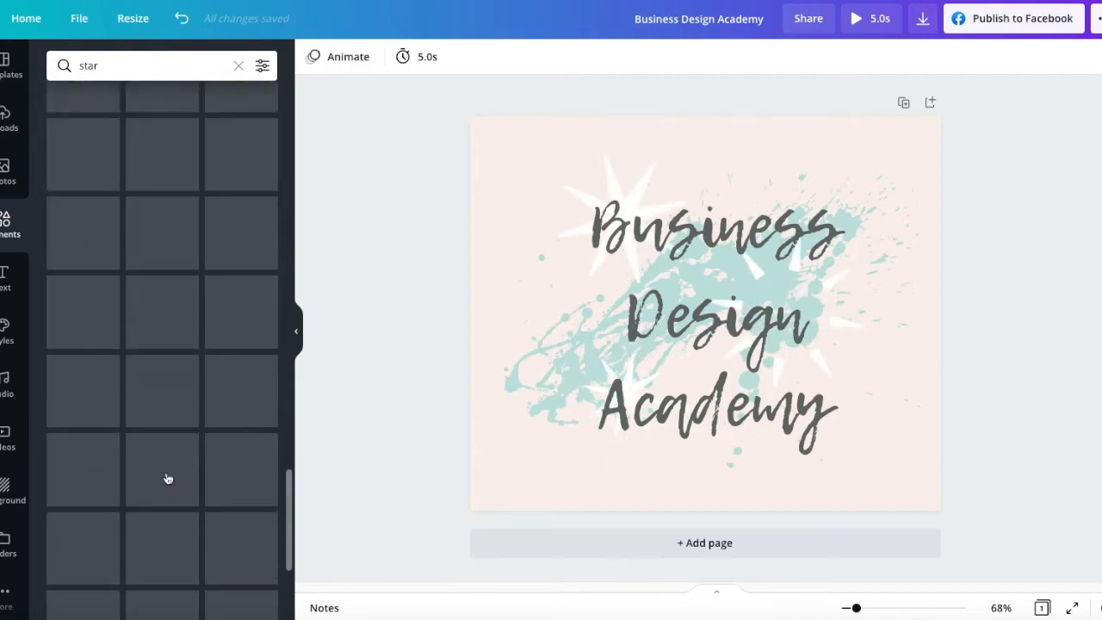
scroll(167, 473, "down", 5)
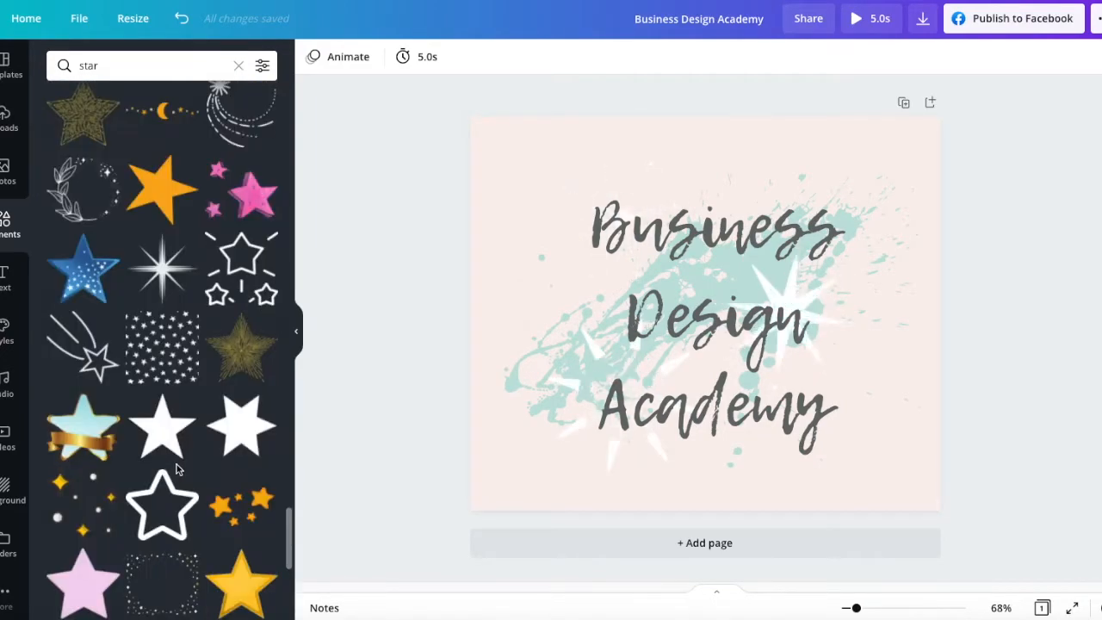
scroll(172, 465, "down", 5)
scroll(180, 465, "down", 10)
scroll(171, 481, "down", 5)
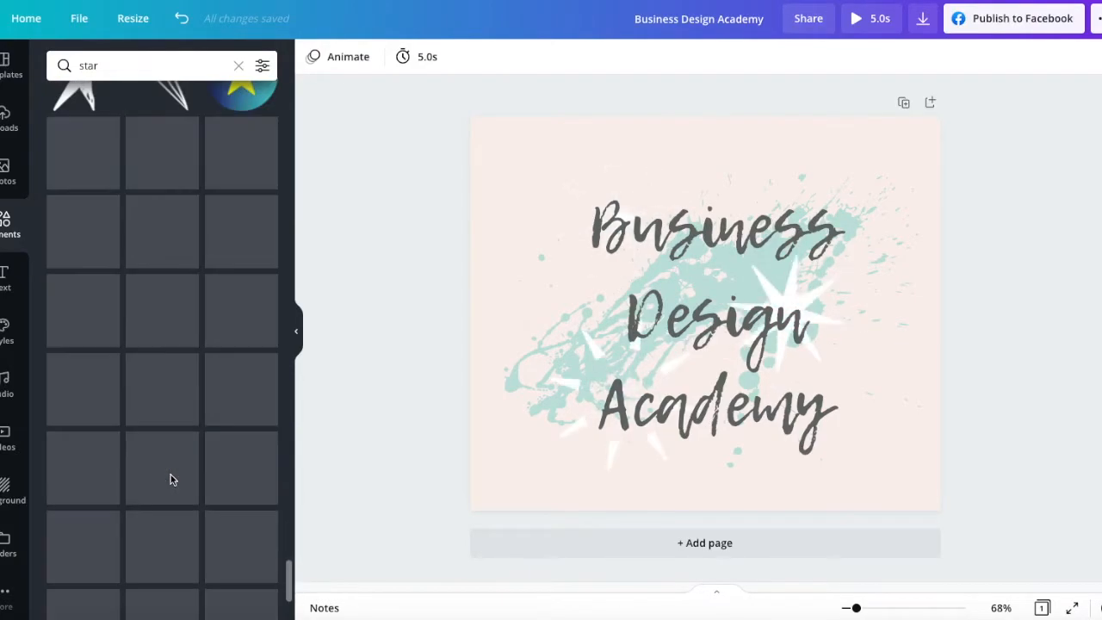
scroll(171, 480, "down", 5)
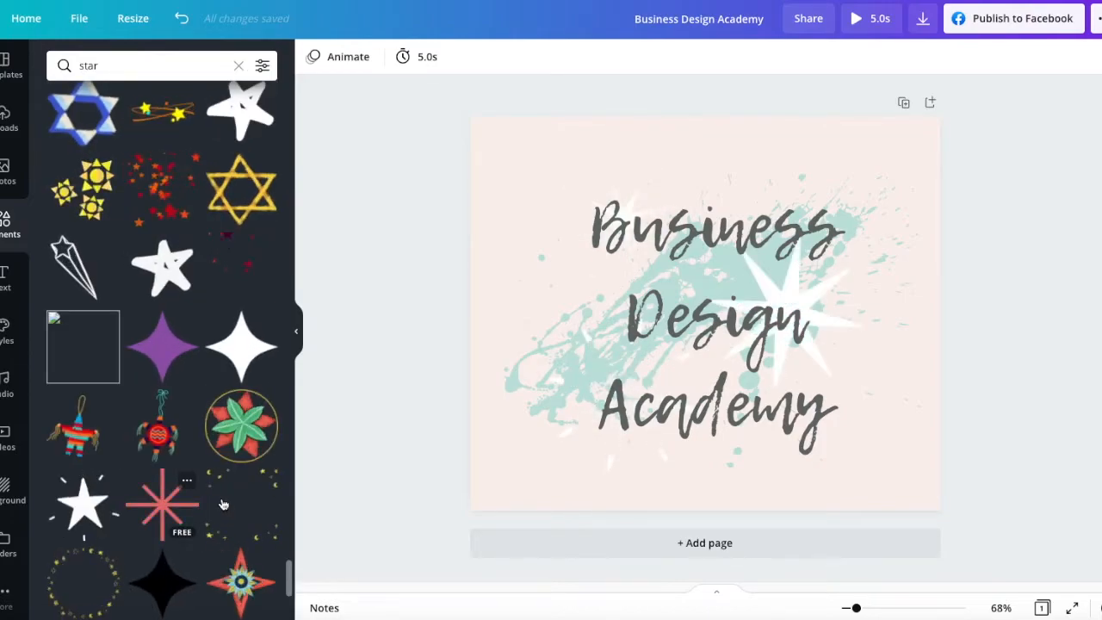
scroll(131, 272, "up", 1)
scroll(132, 272, "up", 1)
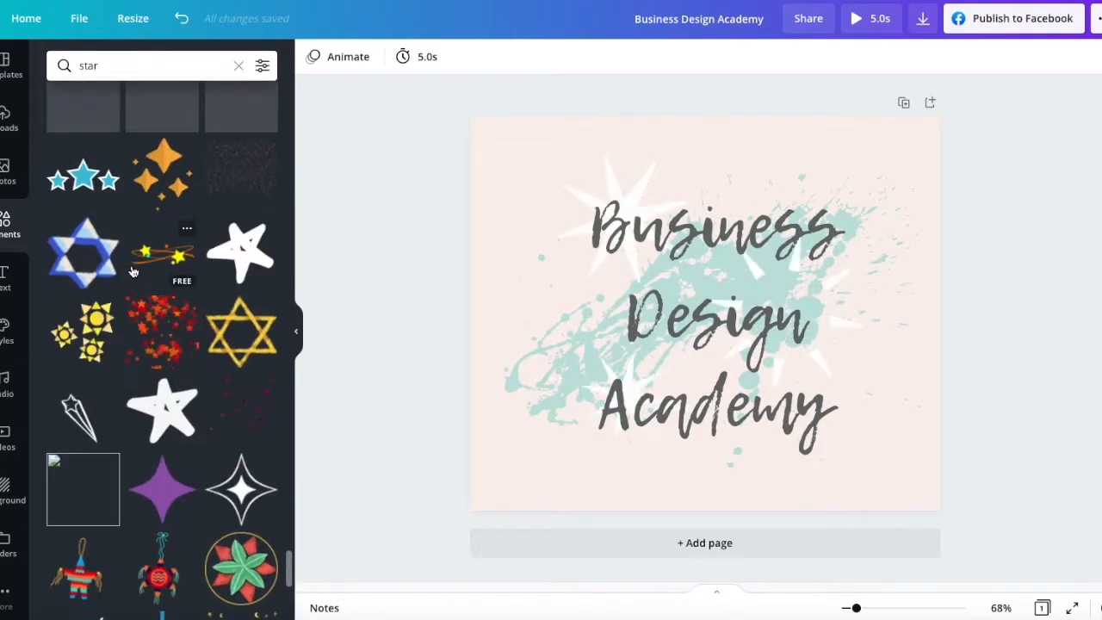
scroll(162, 372, "down", 5)
scroll(161, 372, "down", 4)
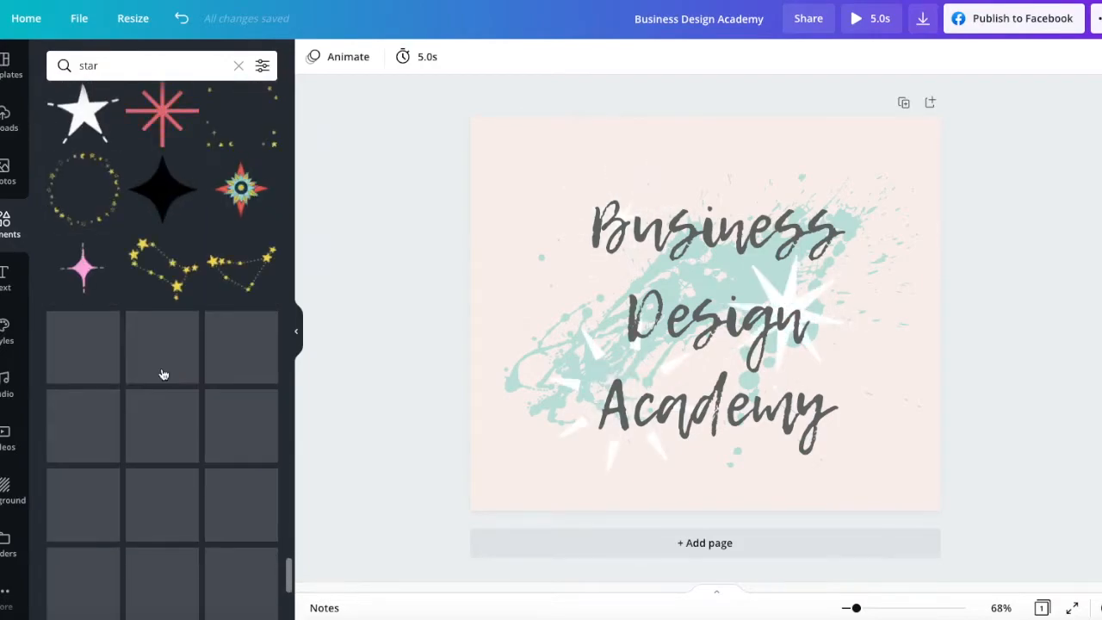
scroll(162, 372, "down", 5)
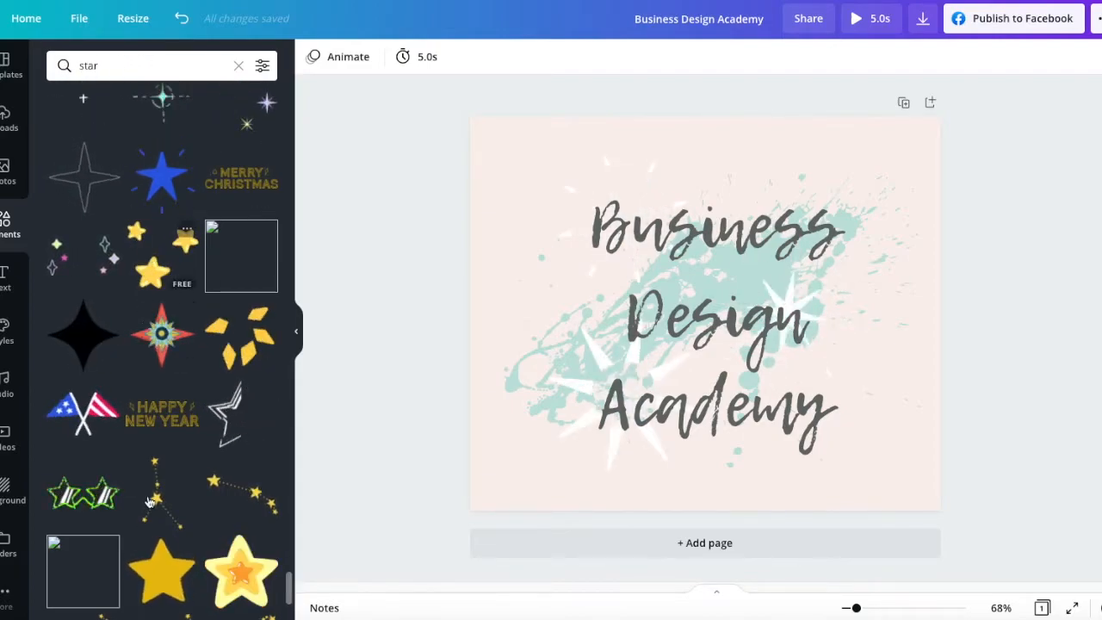
scroll(172, 435, "down", 1)
scroll(171, 435, "down", 5)
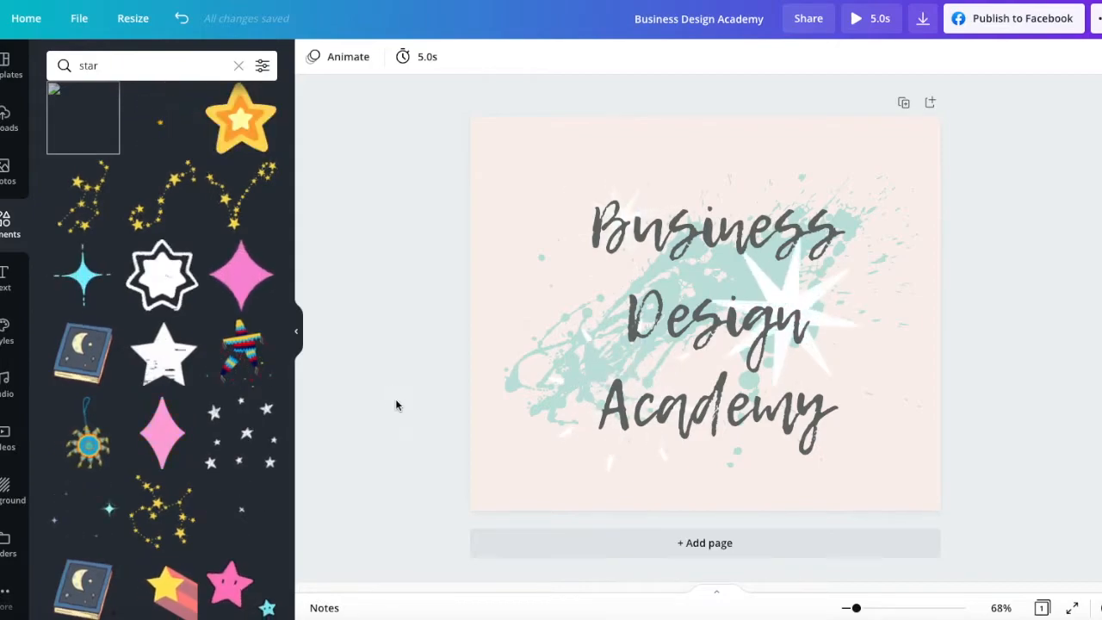
- Open Canva in a new browser tab and create a blank Facebook Post design
key("ctrl+t")
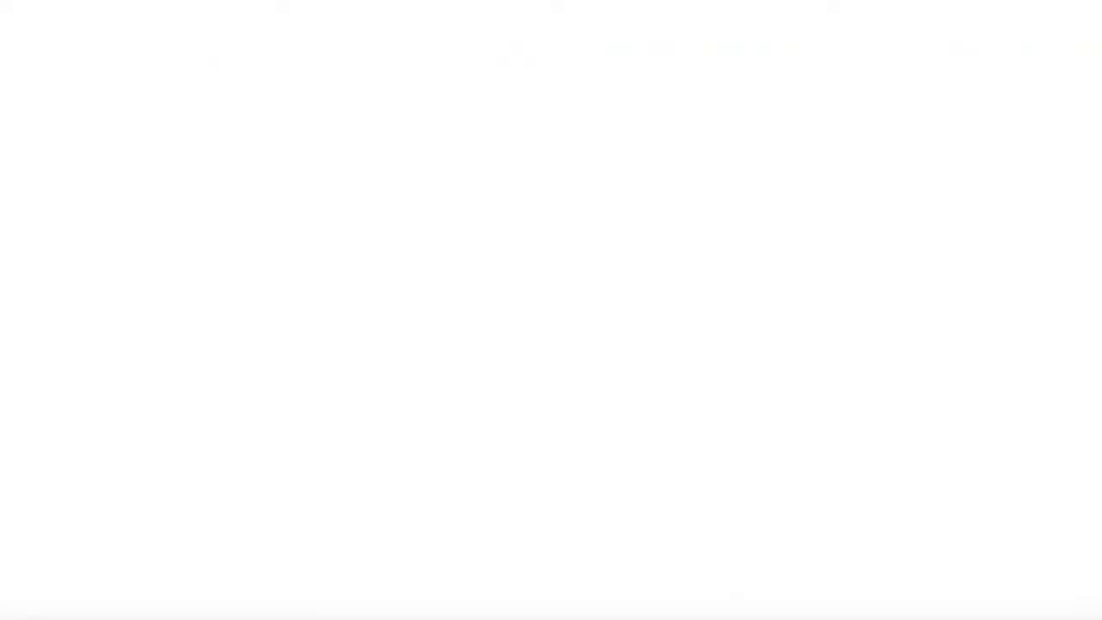
type("canva")
key("Return")
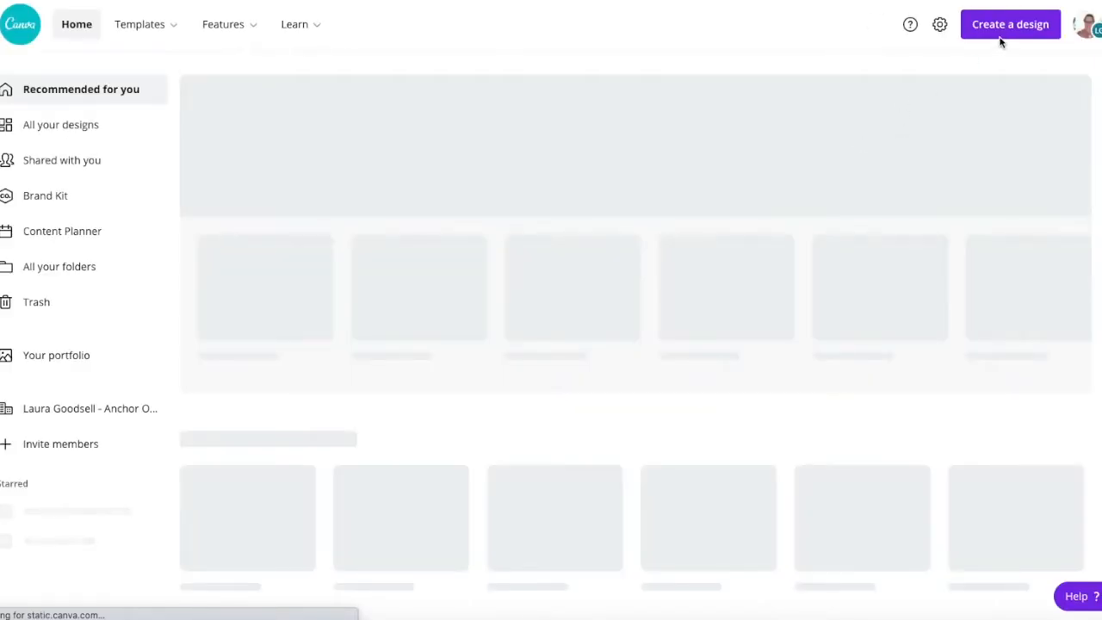
left_click(1004, 26)
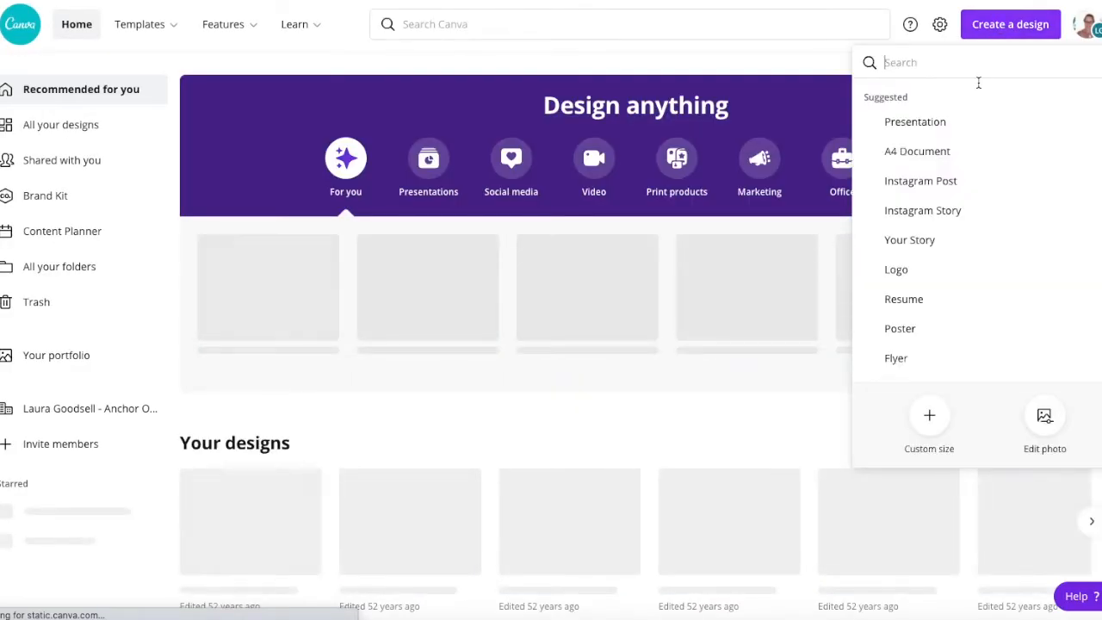
type("faceb")
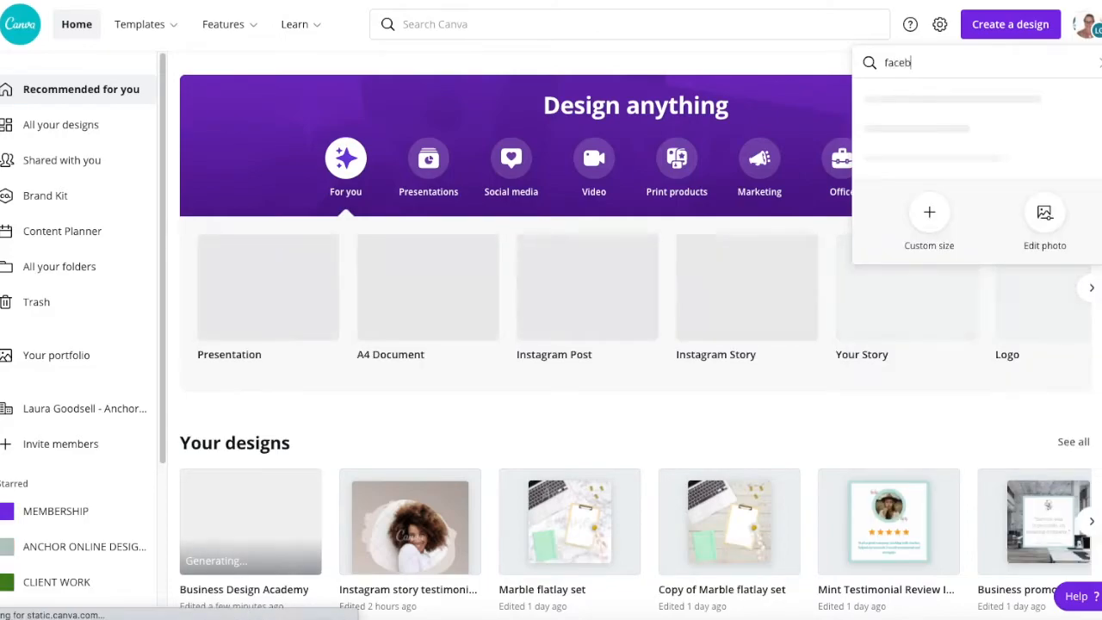
type("ook")
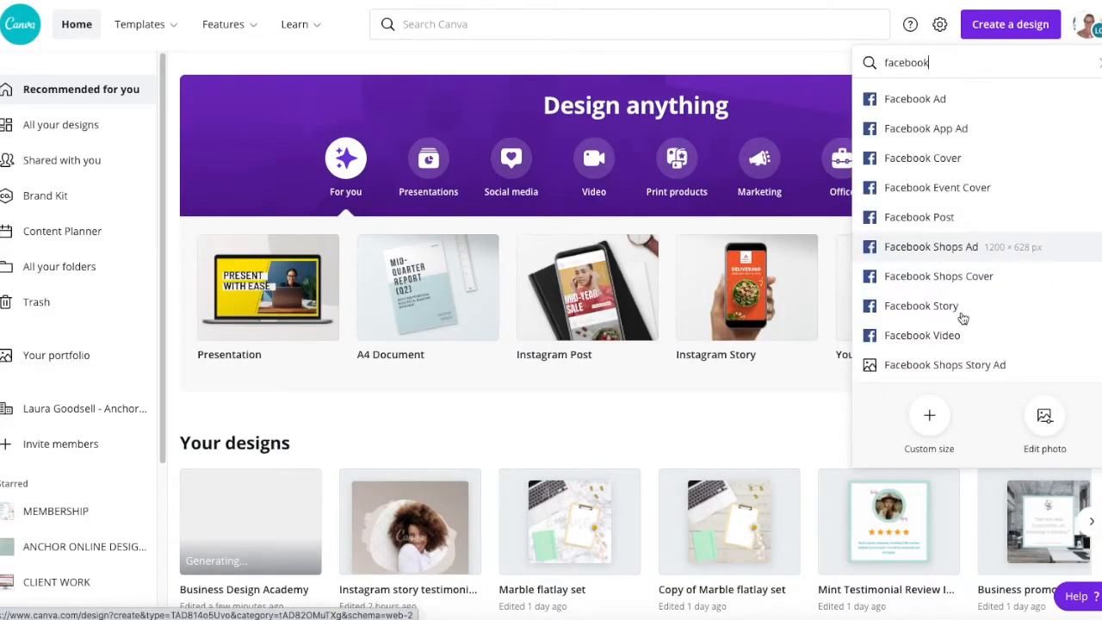
left_click(928, 218)
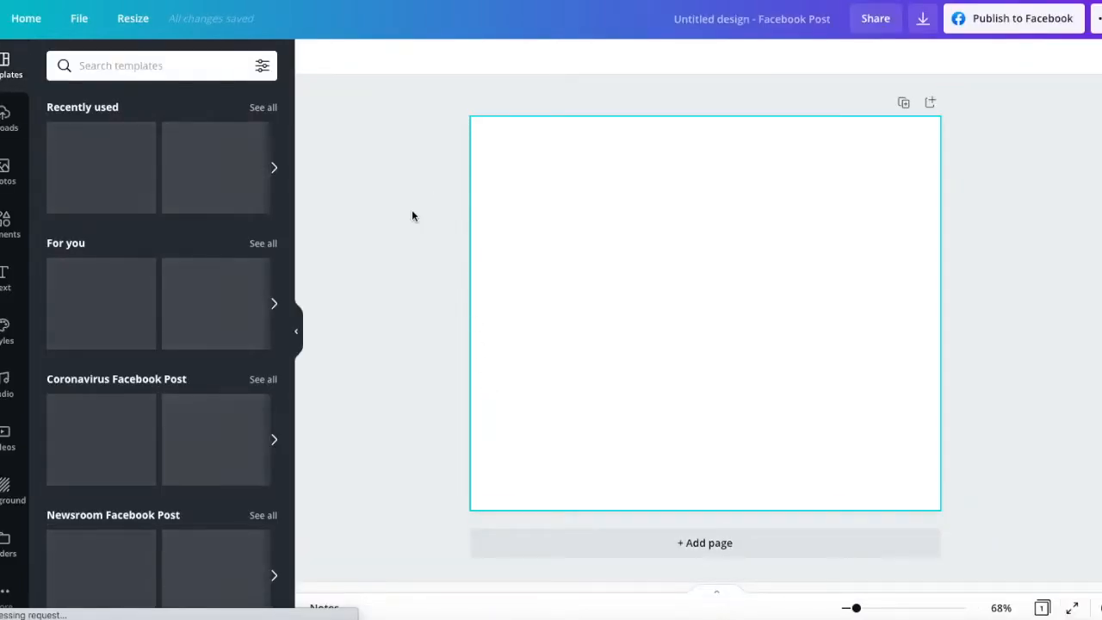
- Search the video library for "business" and add the 11-second clip of three colleagues standing by the windows
left_click(4, 444)
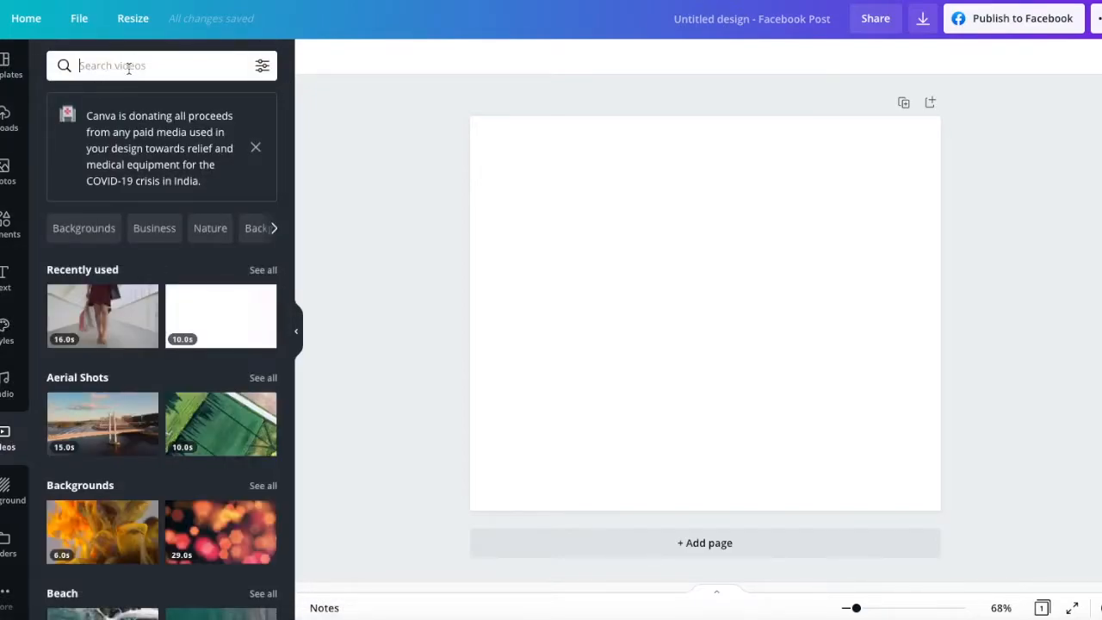
type("business")
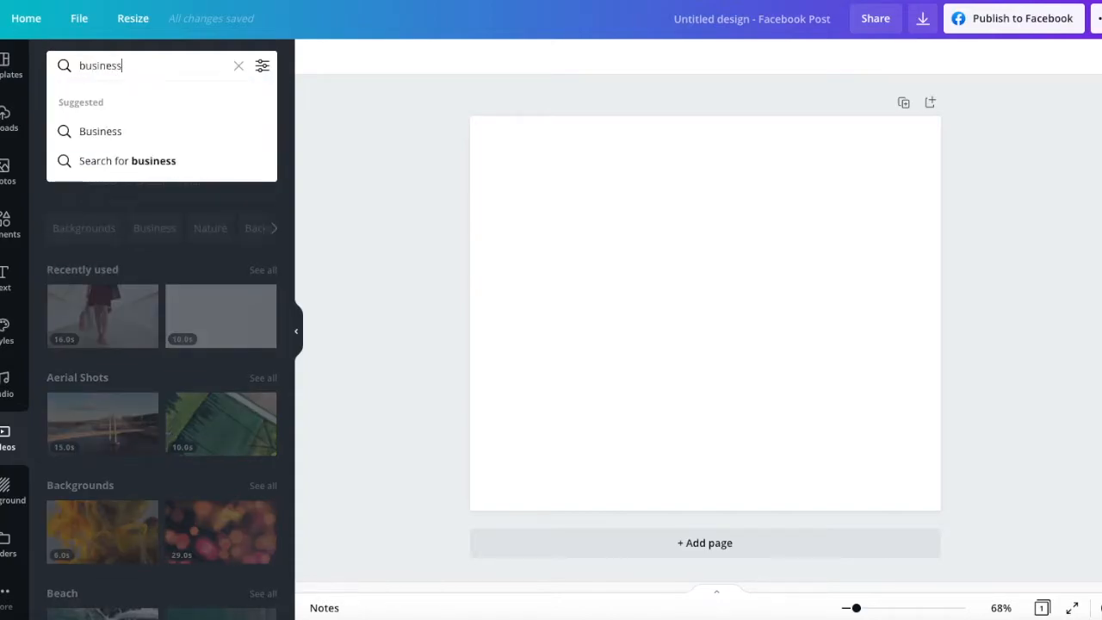
key("Return")
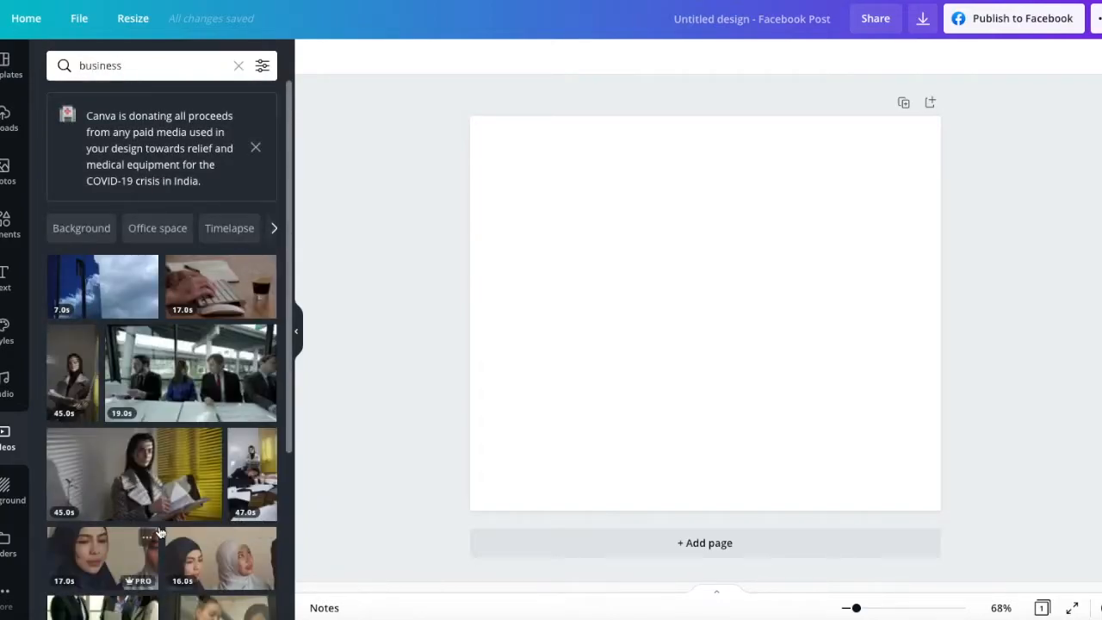
scroll(158, 533, "down", 1)
scroll(141, 484, "down", 5)
scroll(143, 514, "down", 2)
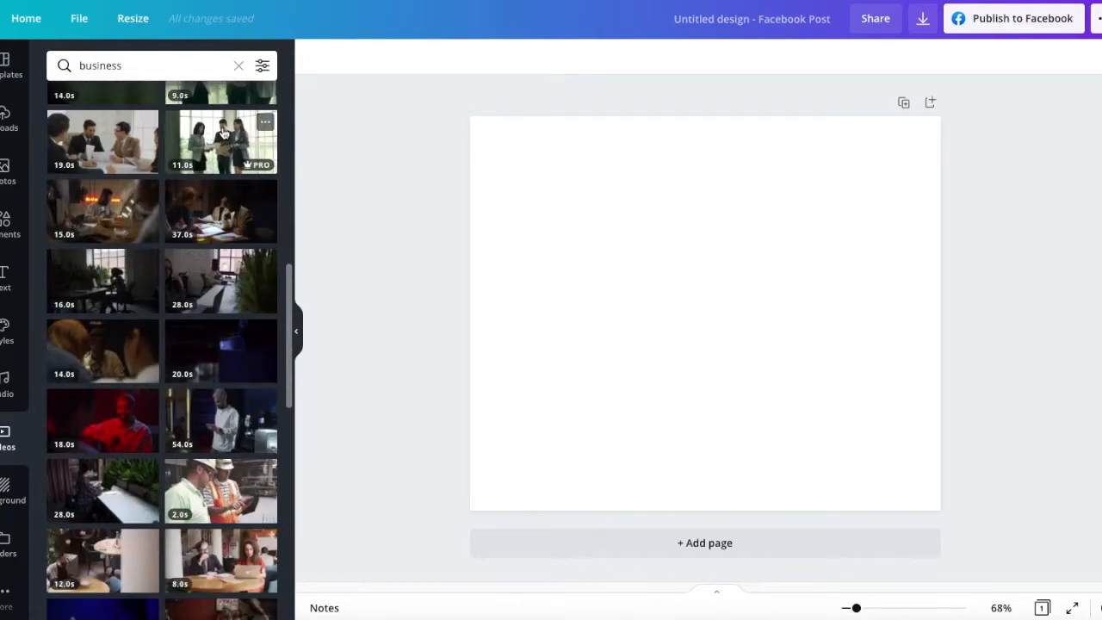
left_click(222, 133)
- Enlarge and reposition the colleagues clip until it covers the whole page with all three people in frame
left_click_drag(731, 313, 770, 249)
left_click_drag(555, 333, 219, 518)
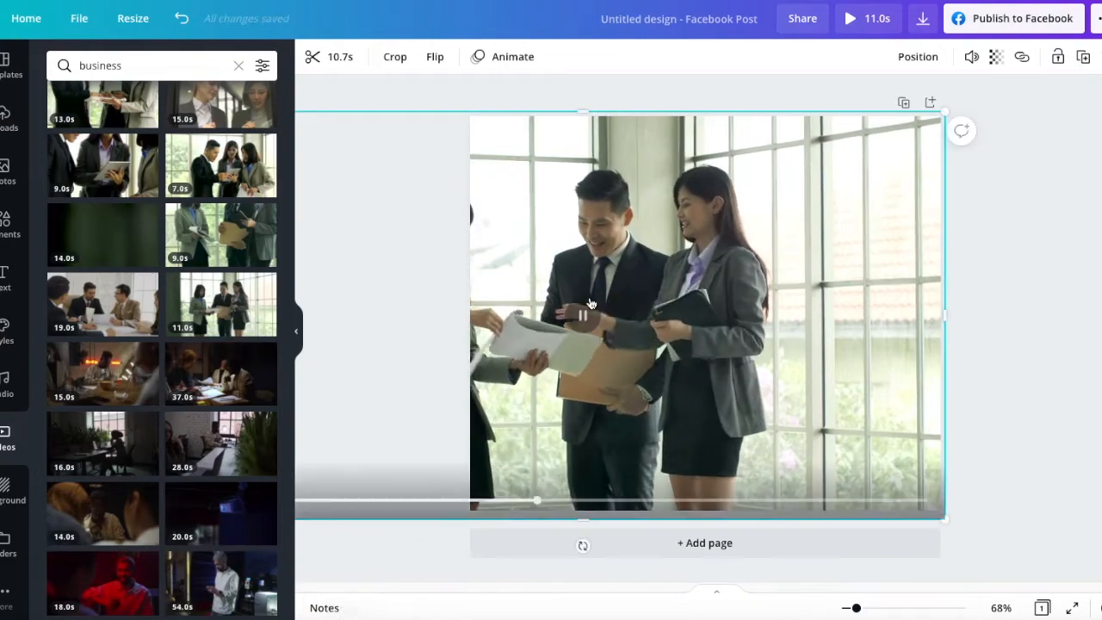
left_click_drag(946, 314, 1022, 239)
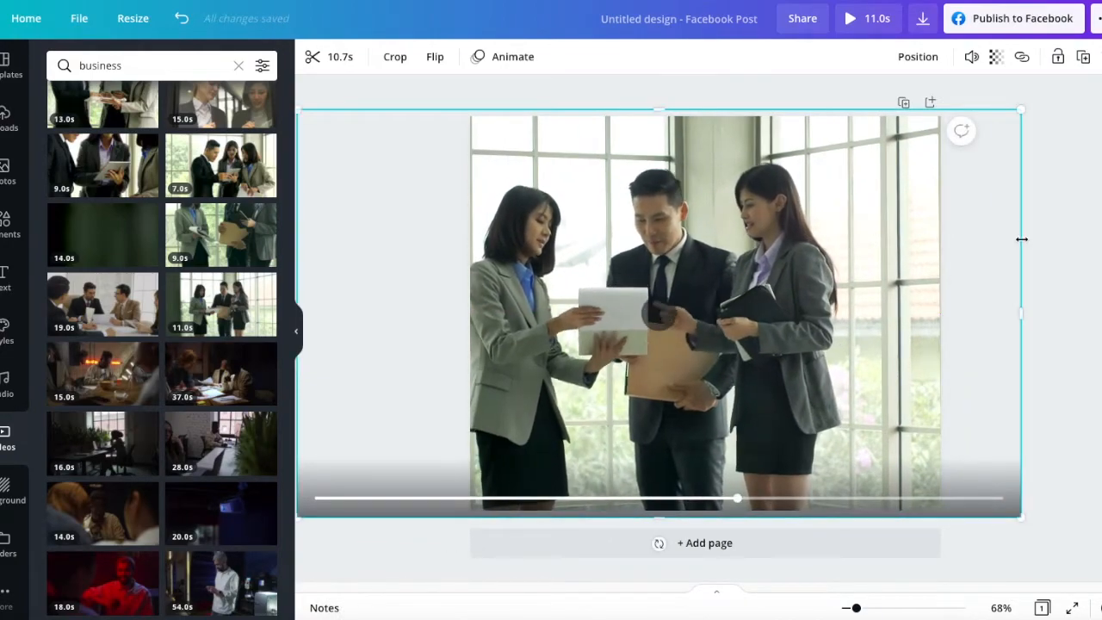
left_click(1090, 206)
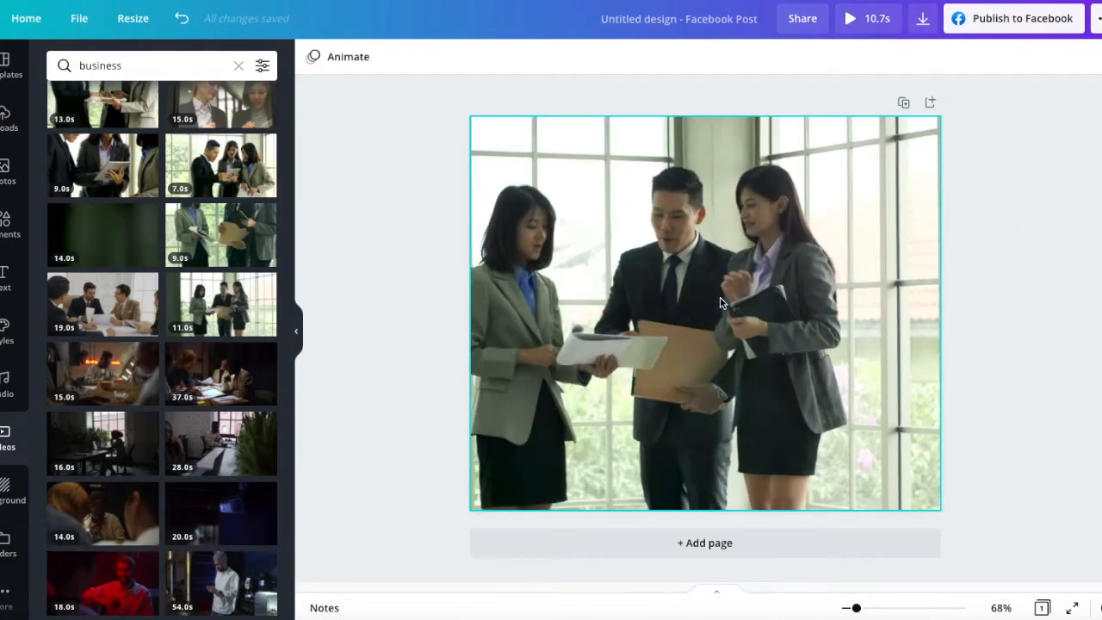
- Add the text "Business Design Academy" over the video, enlarge it to font size 44.9 and centre it on the page
key("t")
key("BackSpace")
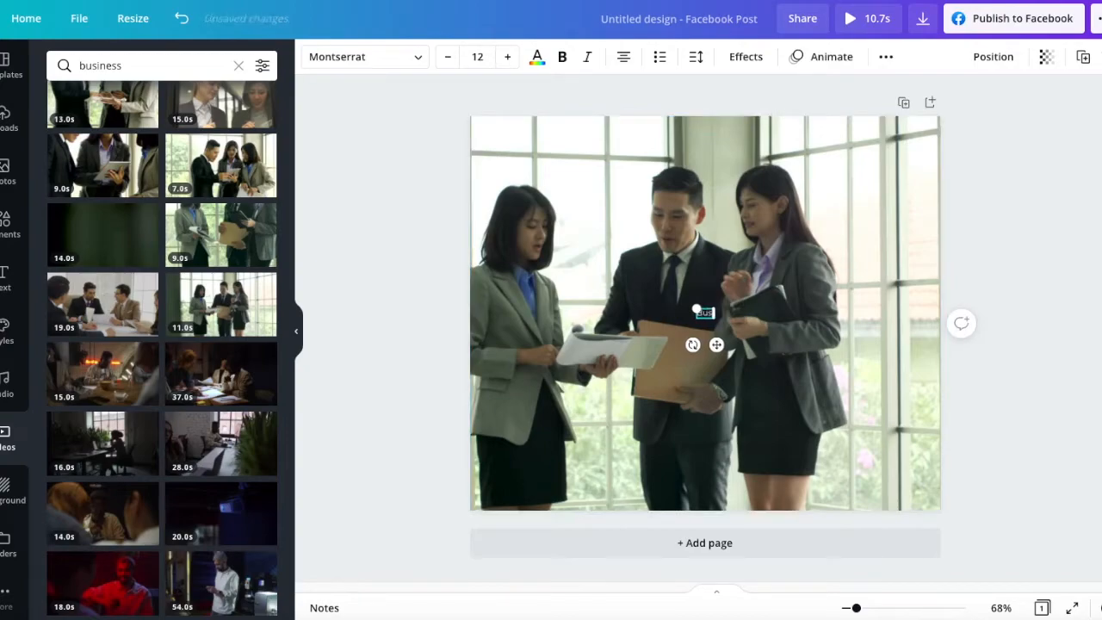
type("Business Design Academy")
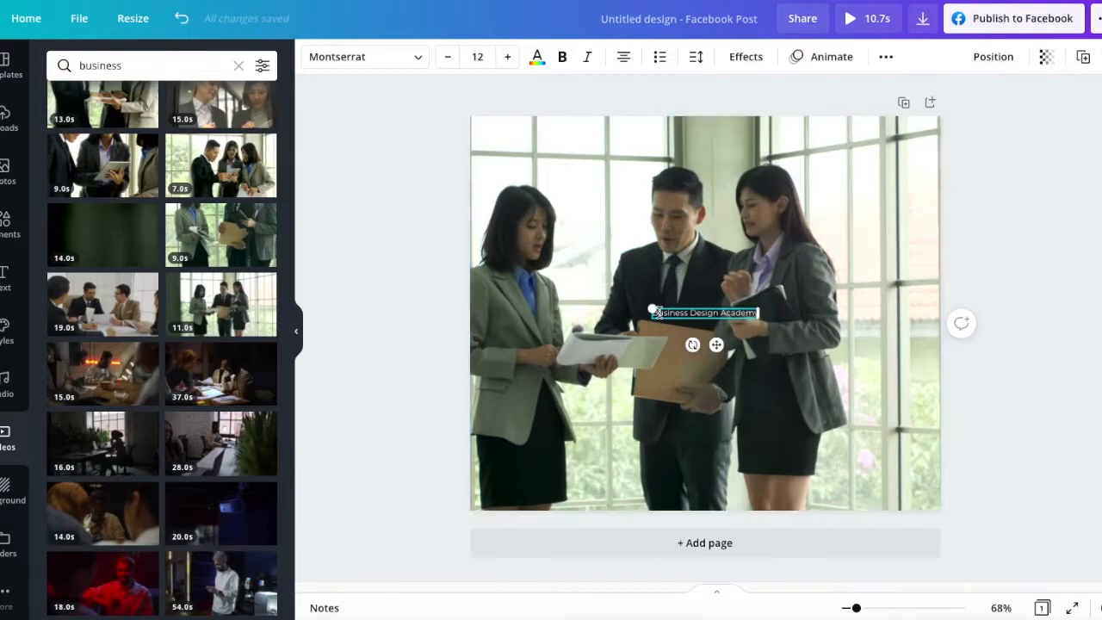
left_click_drag(652, 310, 511, 293)
left_click_drag(761, 320, 907, 365)
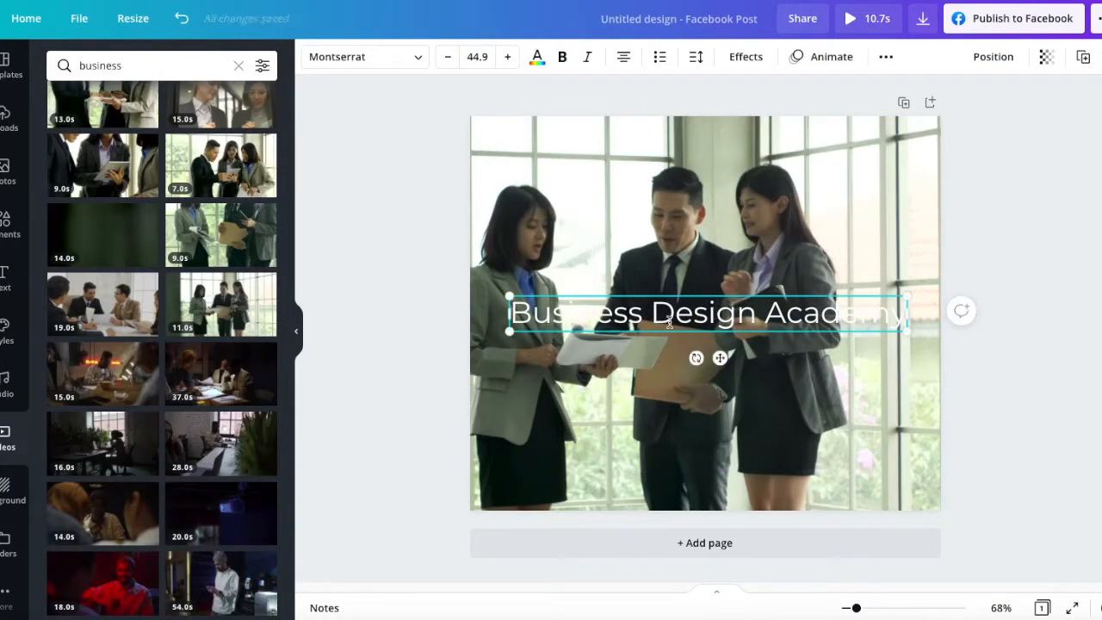
left_click(410, 329)
left_click_drag(723, 316, 722, 317)
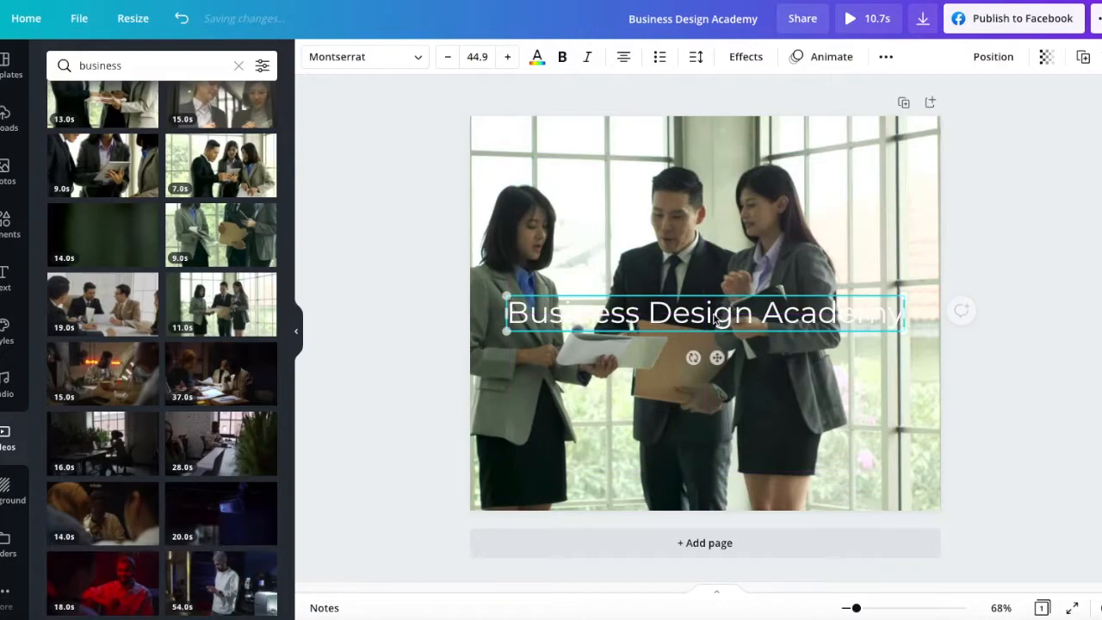
- Add a rectangle behind the title, resize it into a thin banner around the text and colour it gold from the ebook template colours
left_click(411, 312)
key("super+z")
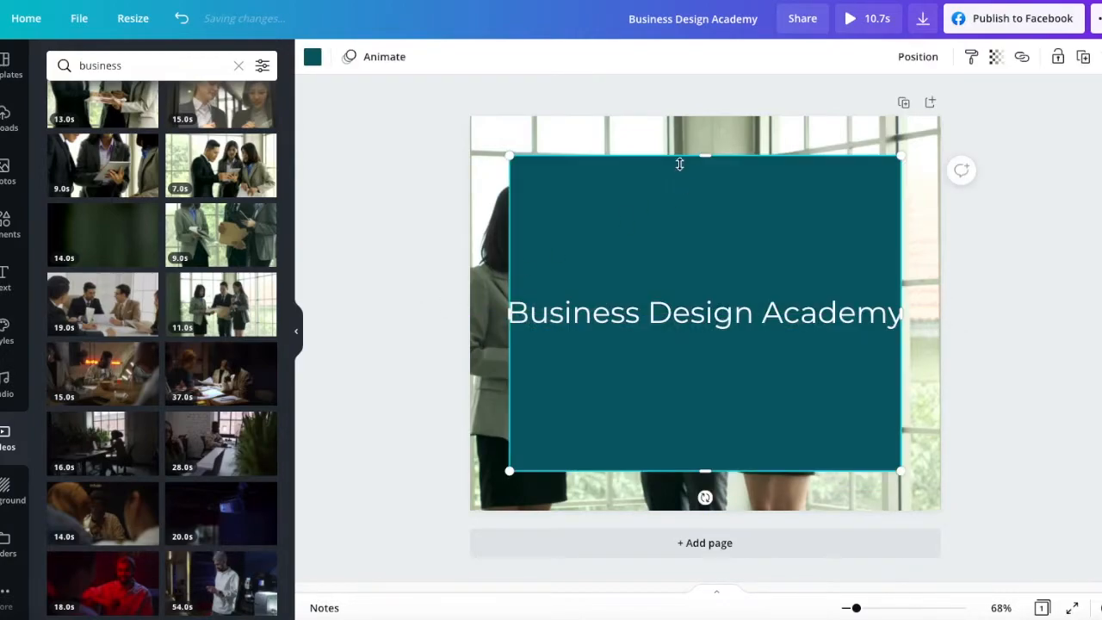
left_click_drag(705, 181, 712, 298)
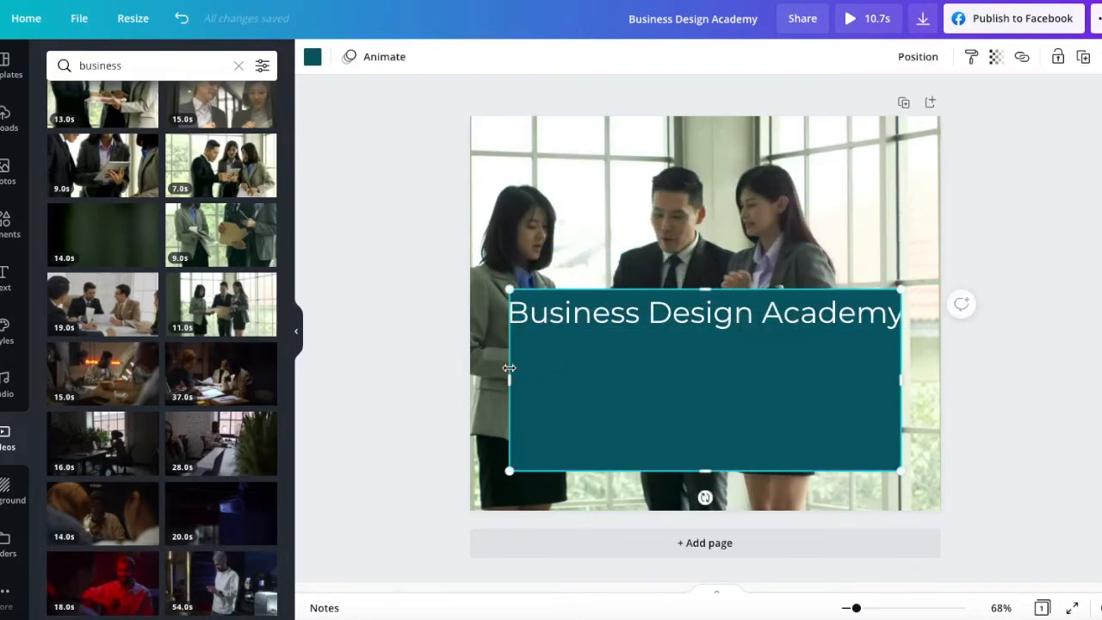
left_click_drag(499, 382, 486, 383)
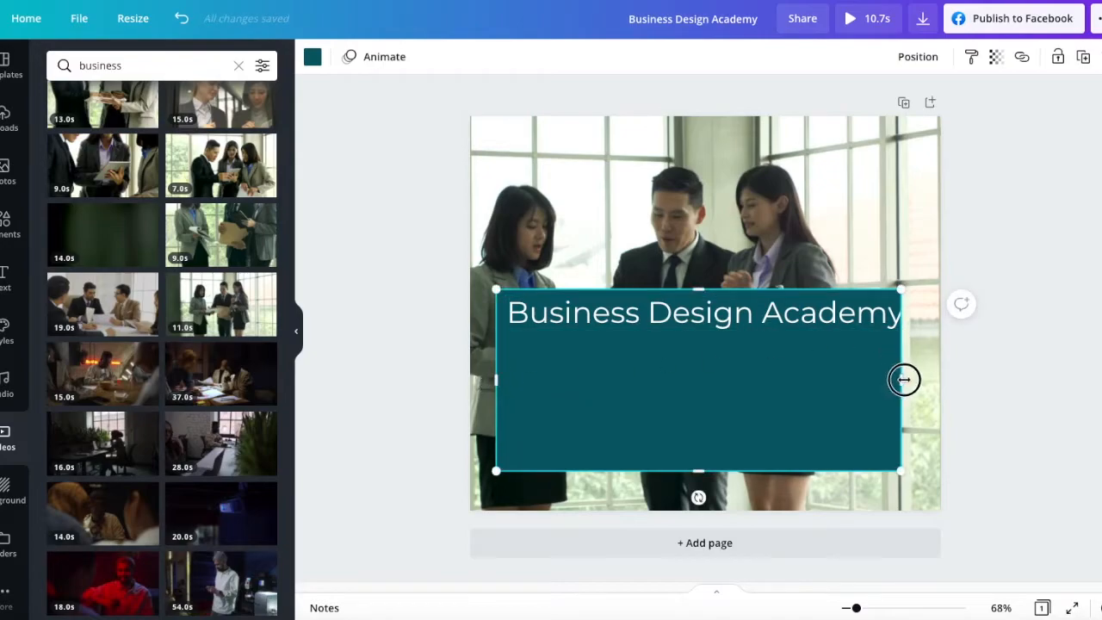
left_click_drag(904, 380, 912, 382)
left_click_drag(695, 471, 689, 341)
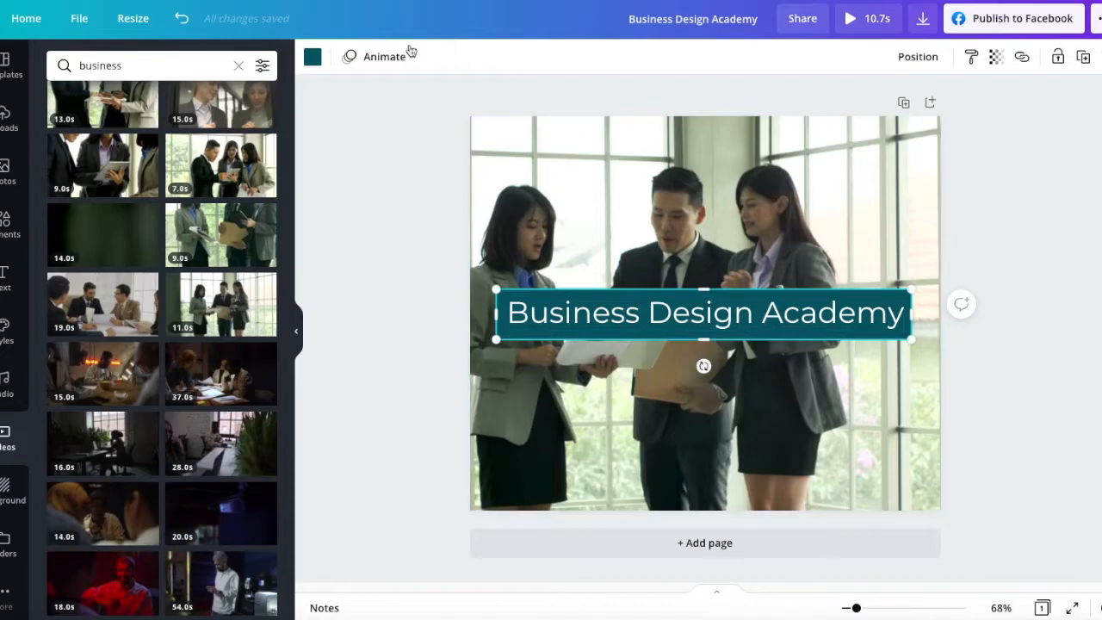
left_click(311, 58)
left_click(95, 335)
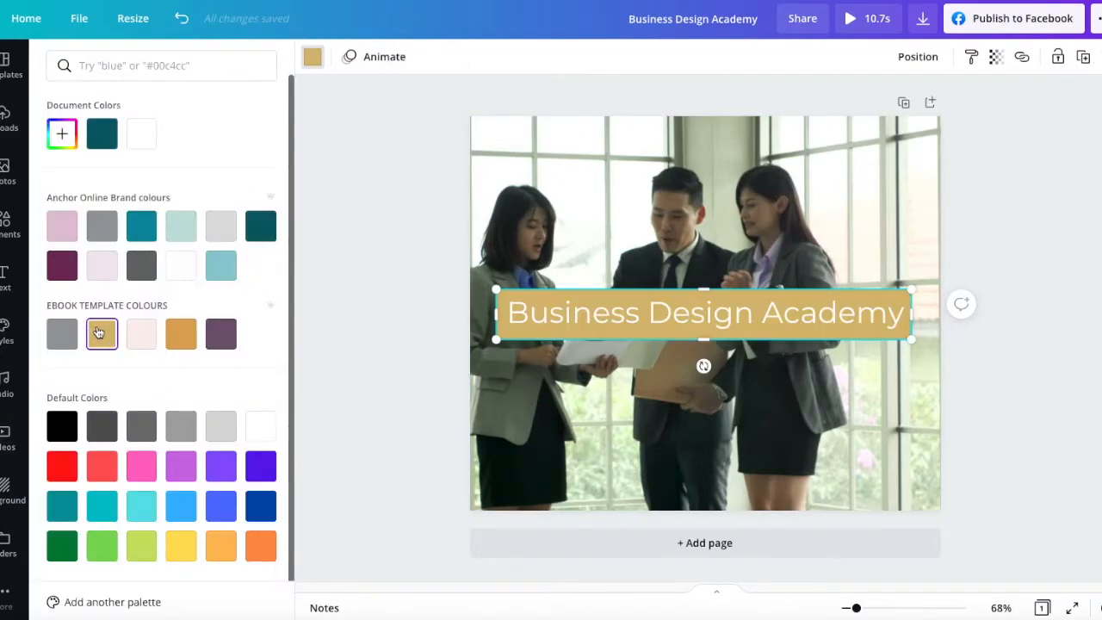
- Change the title's font to Lemon Tuesday
left_click(626, 308)
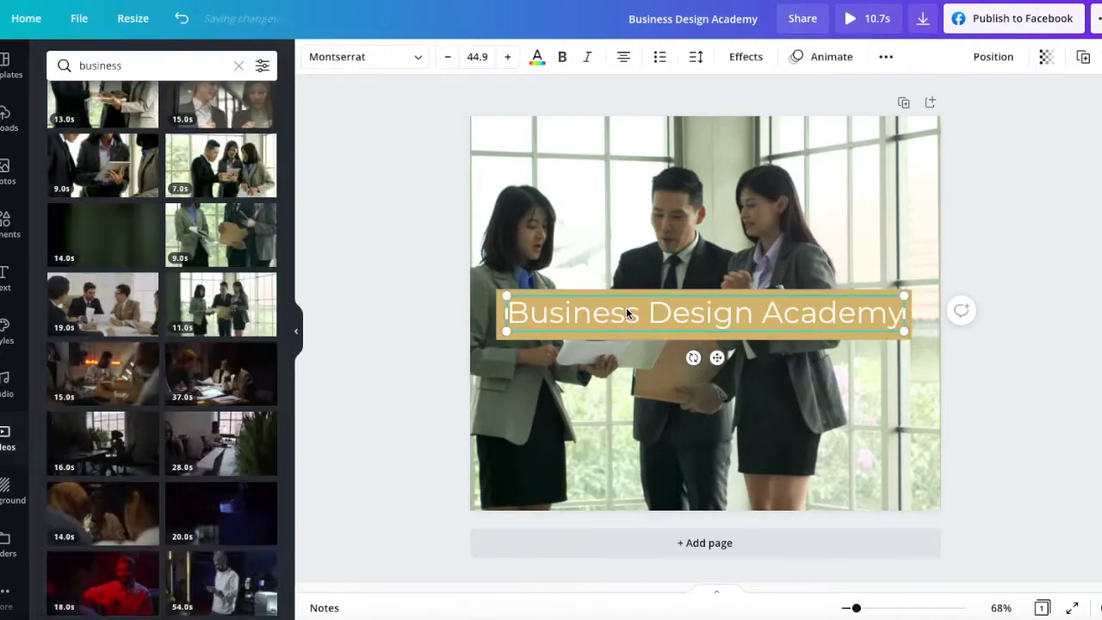
left_click(337, 56)
left_click(337, 56)
left_click(338, 58)
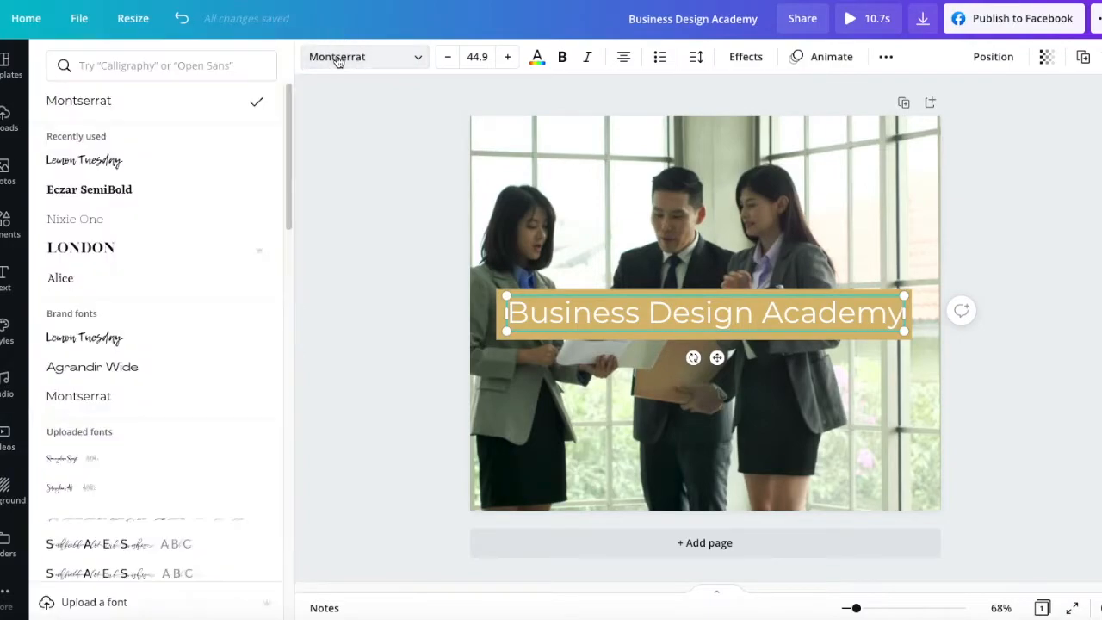
left_click(129, 160)
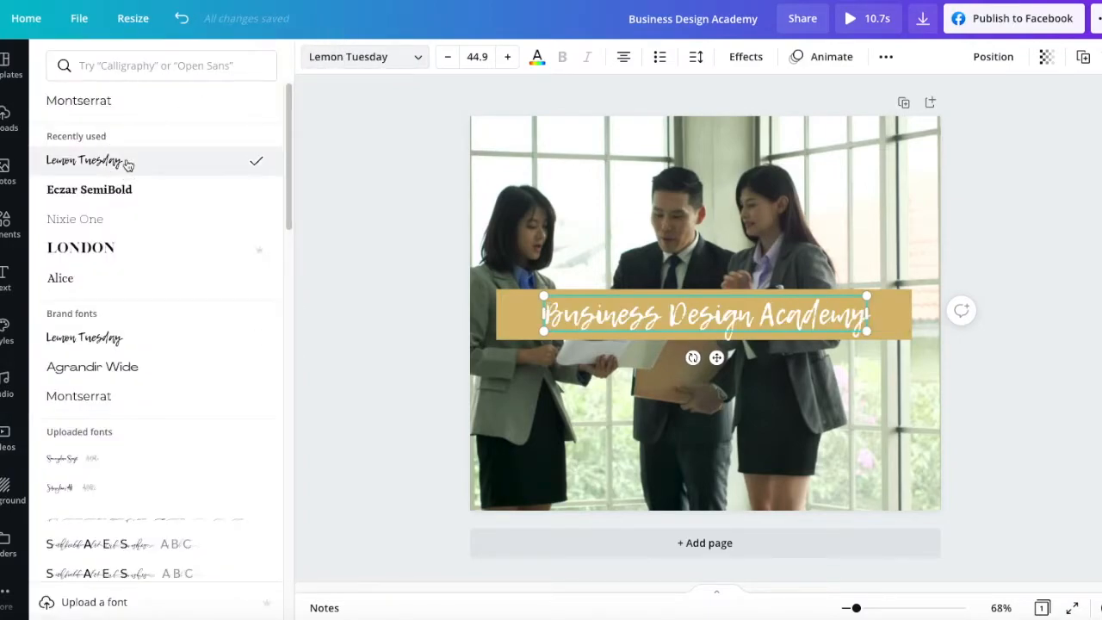
left_click(400, 442)
left_click(399, 440)
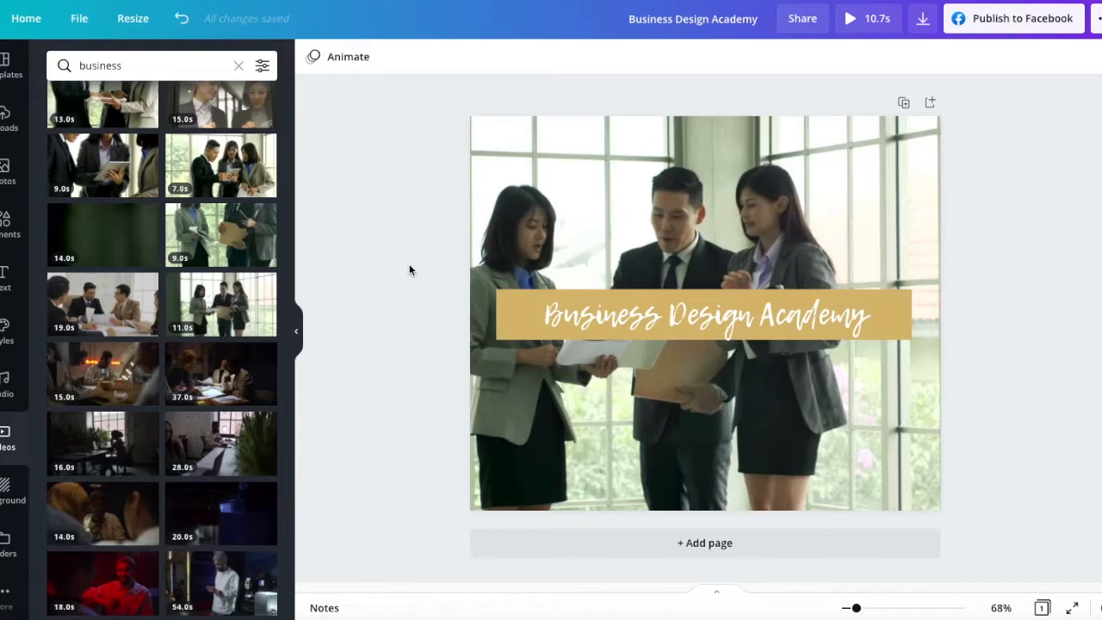
- Play the full preview of the video post and close it again
left_click(794, 165)
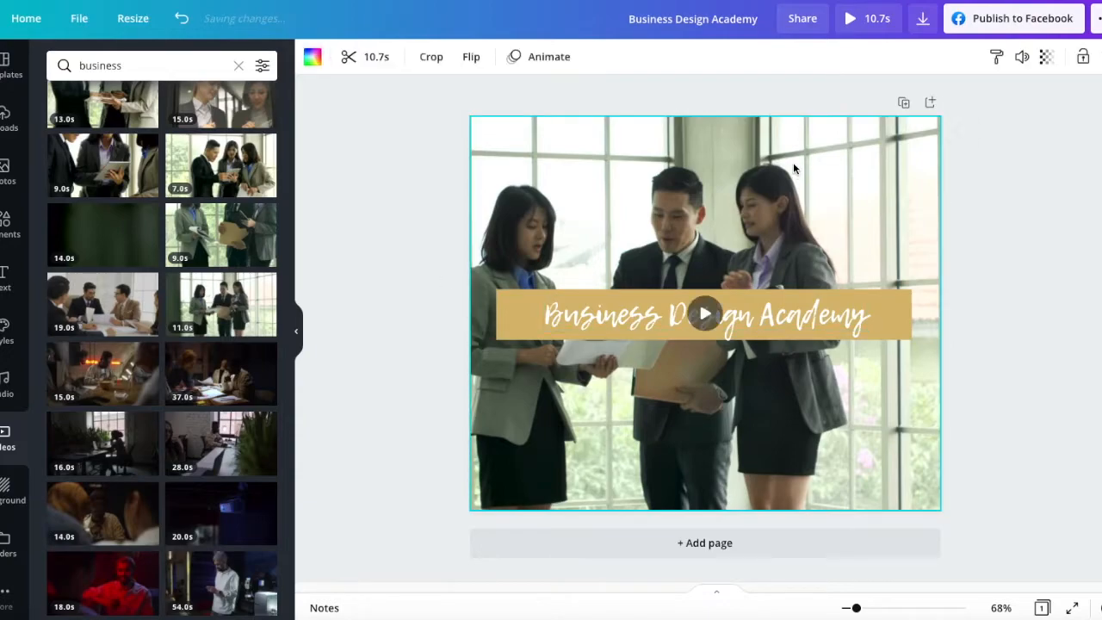
left_click(851, 17)
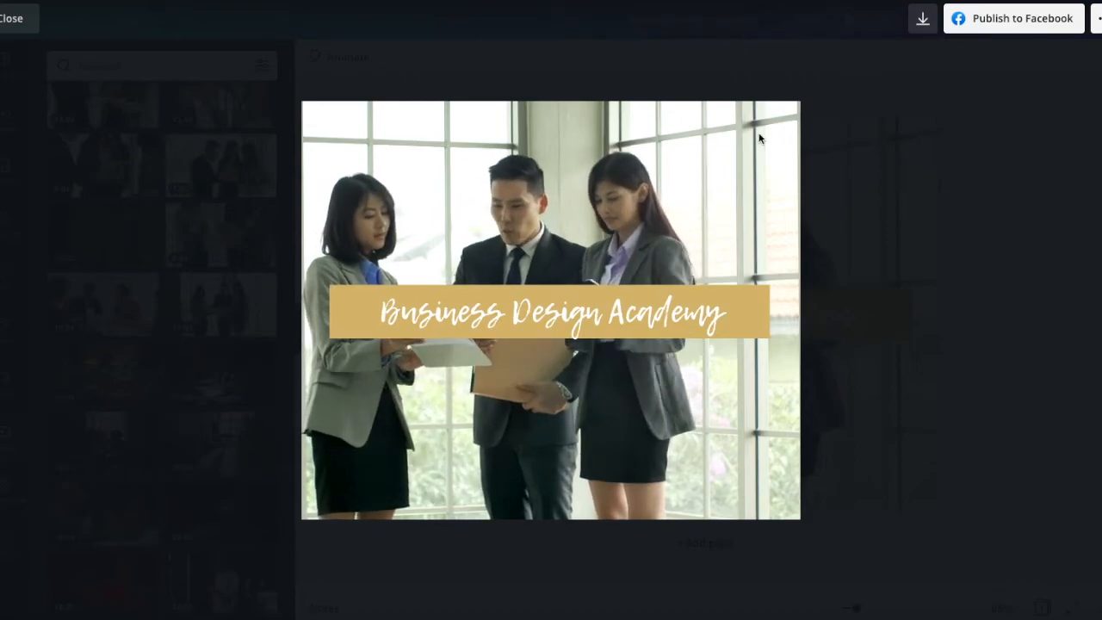
left_click(9, 19)
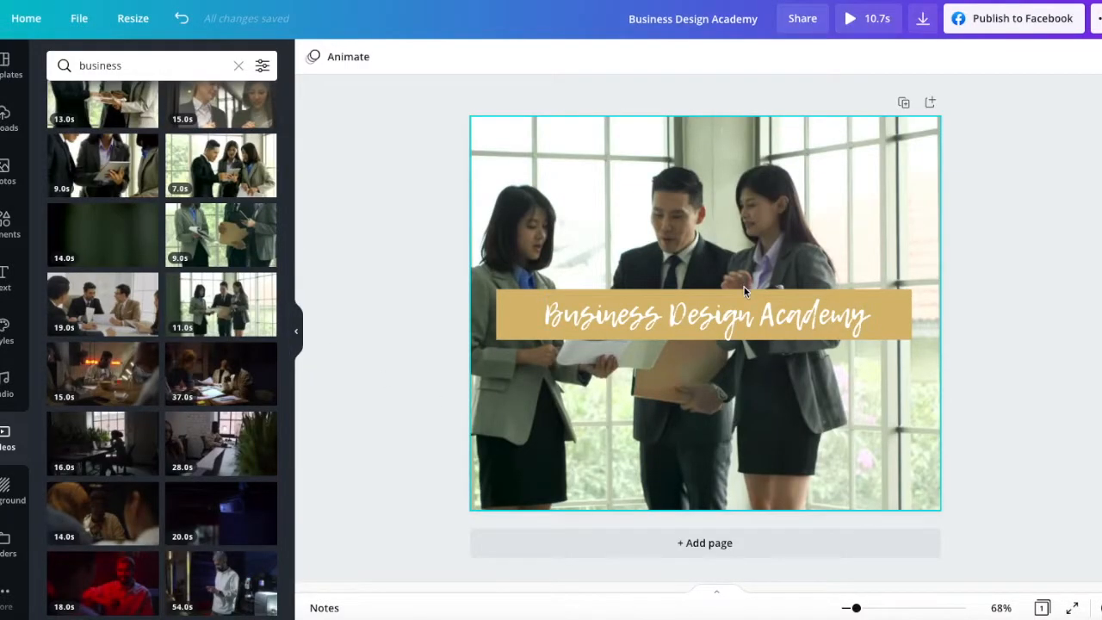
- Increase the gold banner's height to about 109 and shift the title and banner slightly to realign them
left_click(510, 321)
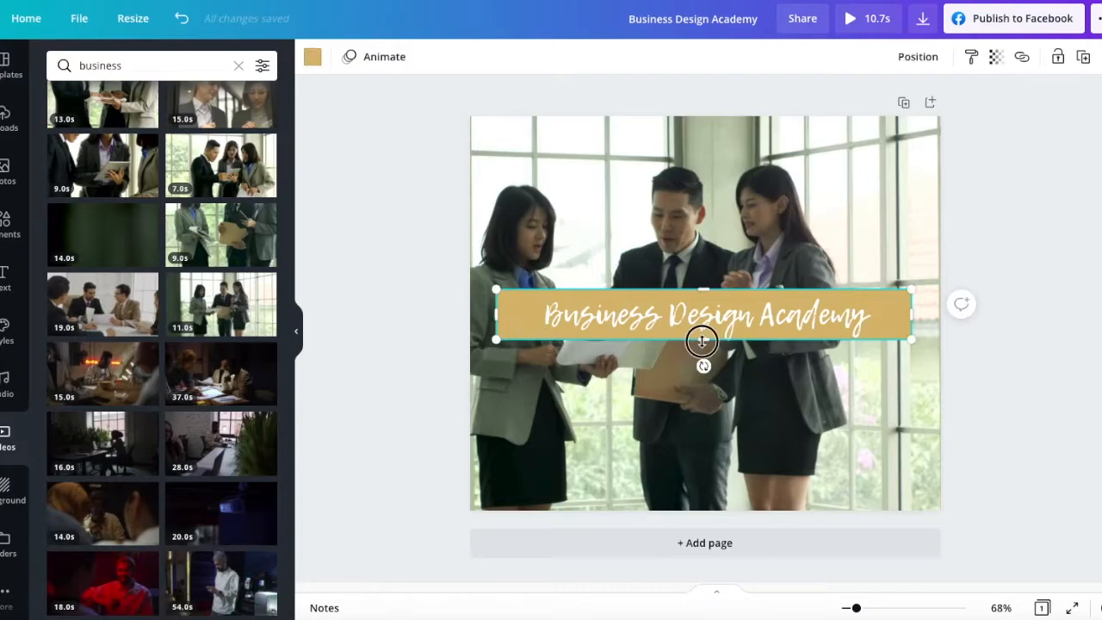
left_click_drag(702, 341, 702, 343)
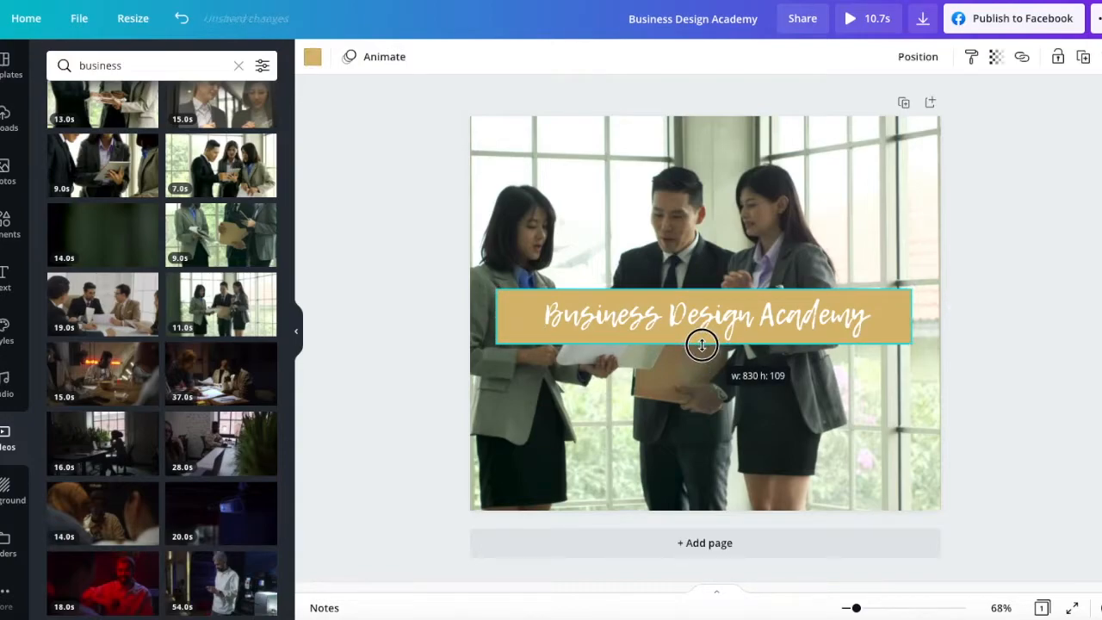
left_click_drag(705, 321, 700, 317)
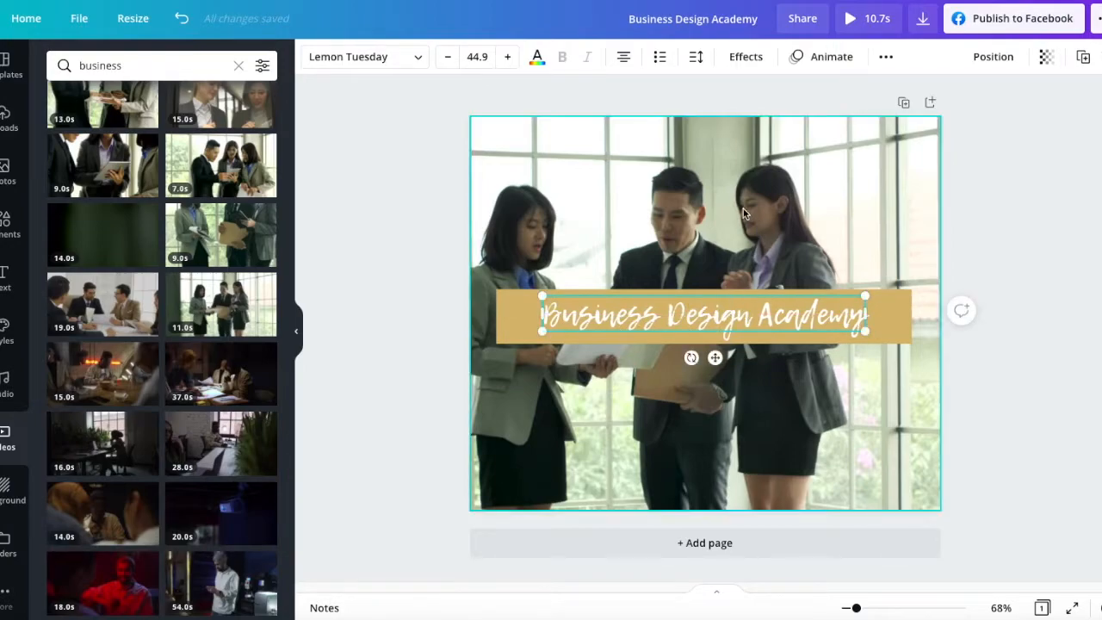
mouse_move(510, 319)
left_mouse_down()
mouse_move(525, 435)
mouse_move(519, 315)
left_mouse_up()
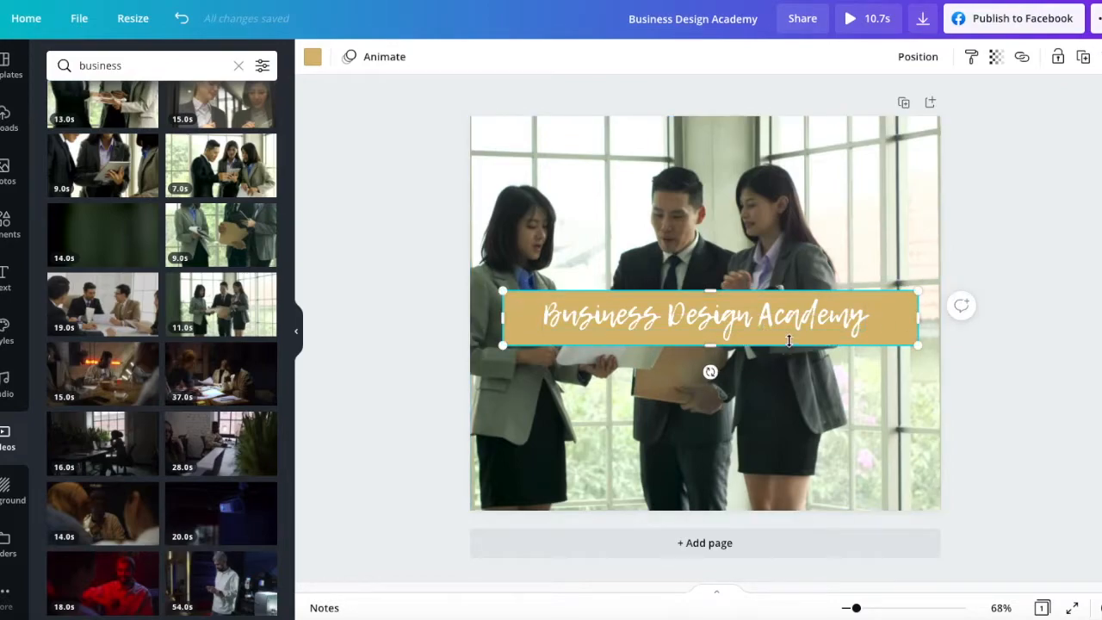
left_click(402, 394)
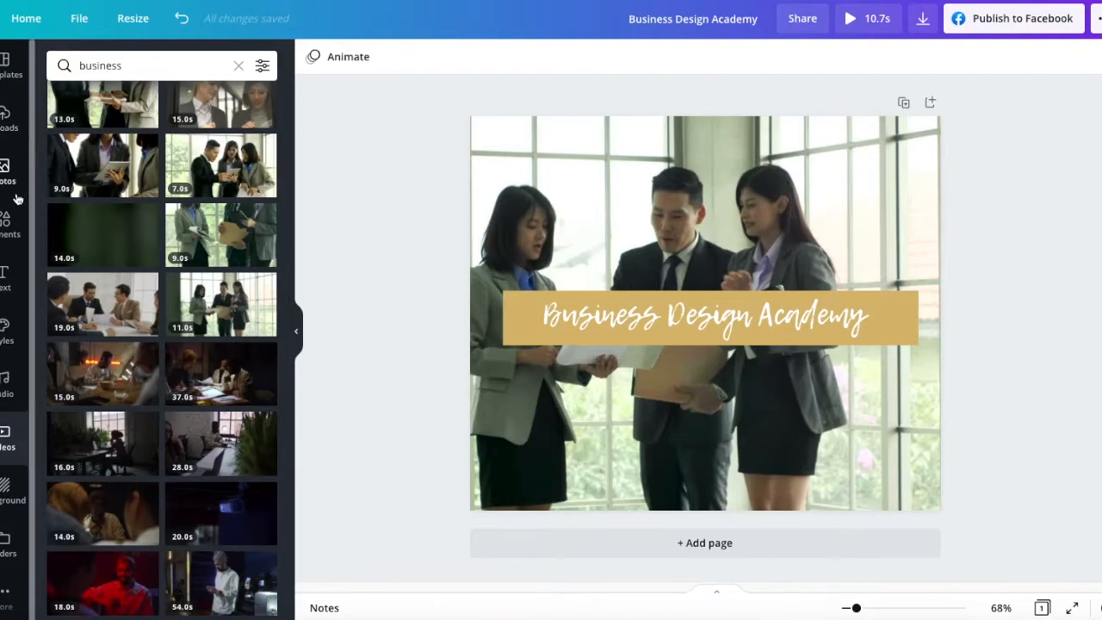
- Search the elements for "border" and browse the results for a suitable frame
left_click(8, 226)
left_click(105, 66)
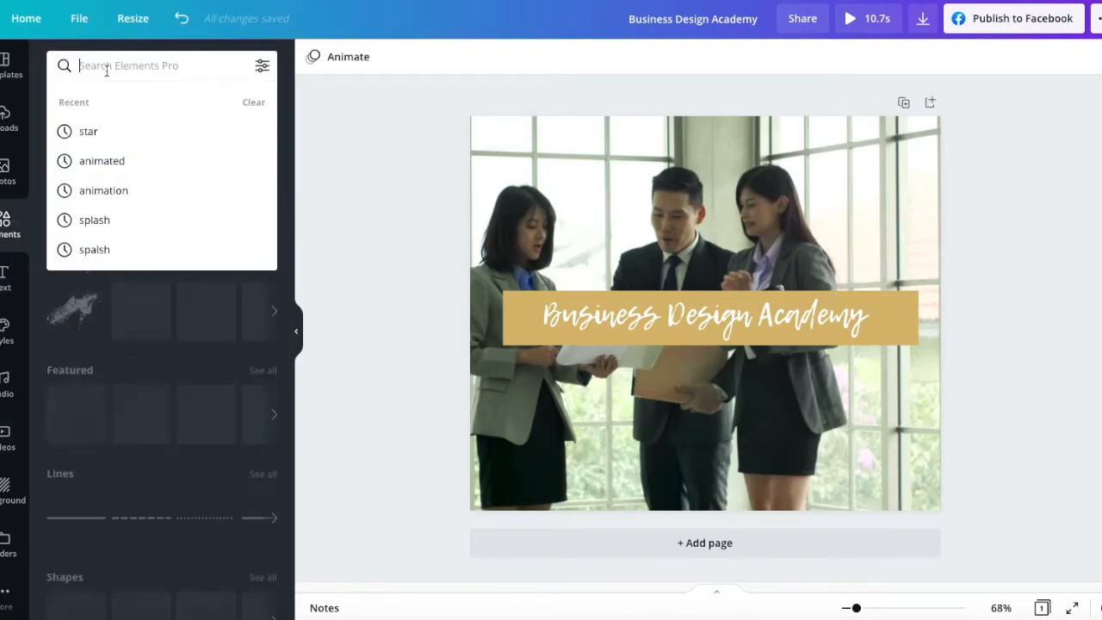
type("border")
key("Return")
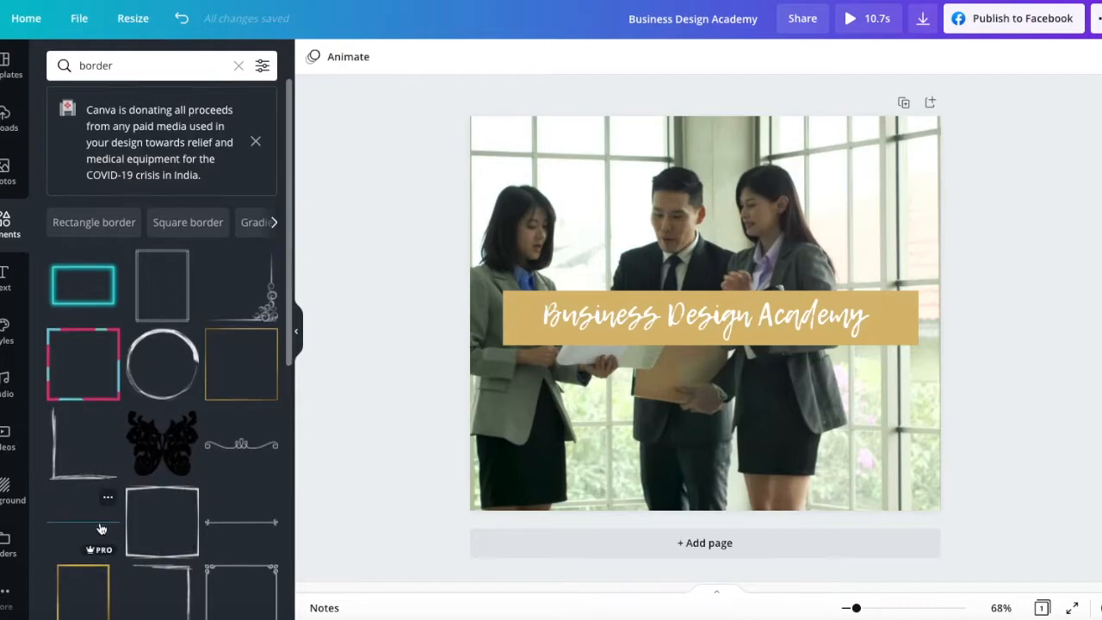
scroll(103, 521, "down", 5)
- Search the elements for "square" and add the hollow square outline to the video post
left_click(61, 66)
type("square")
key("Return")
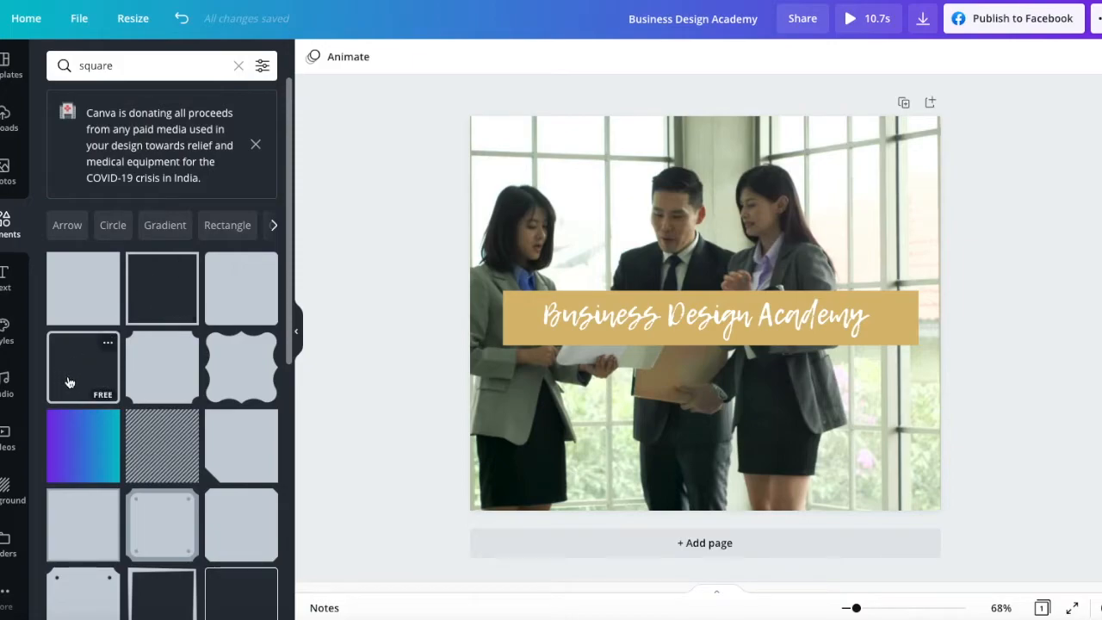
left_click(158, 281)
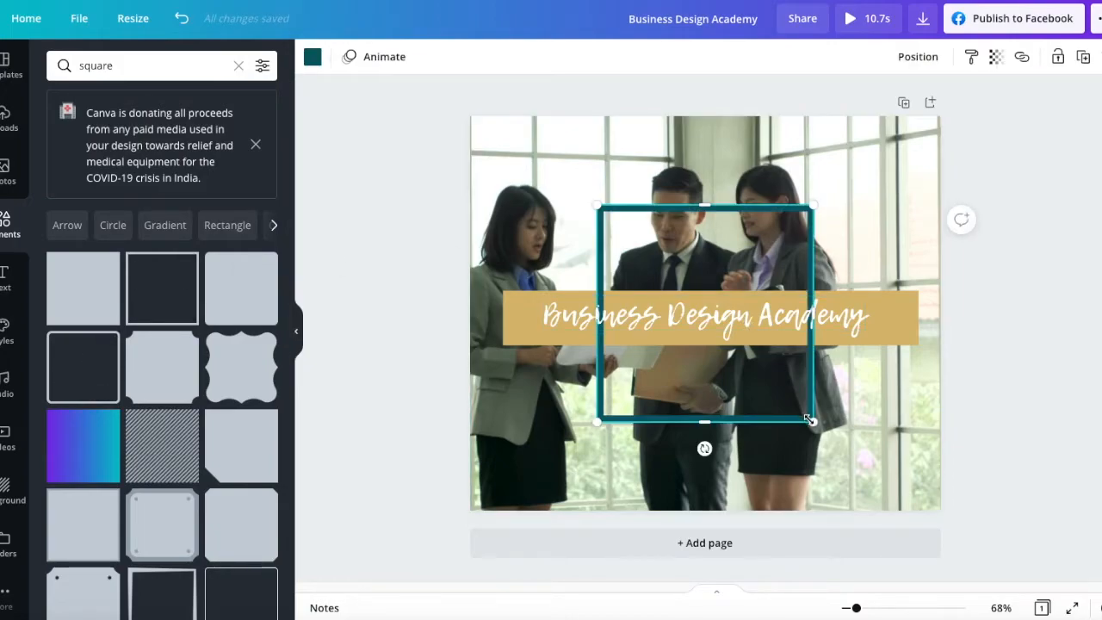
- Stretch the square outline into a centred rectangular frame just inside the edges of the page
left_click_drag(813, 422, 919, 233)
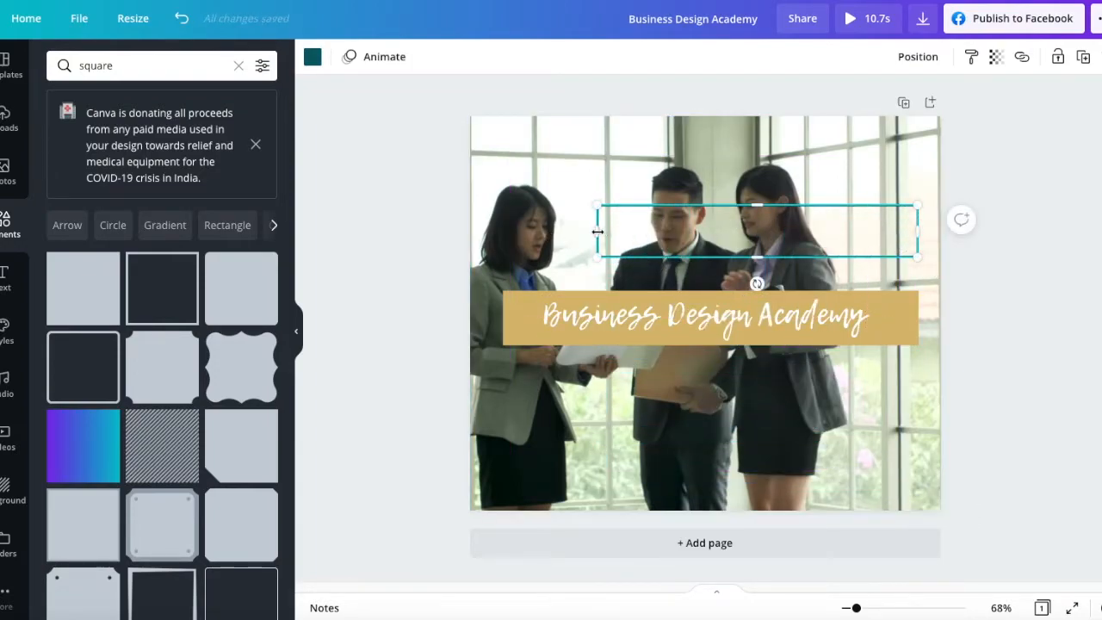
left_click_drag(518, 237, 498, 236)
left_click_drag(708, 207, 707, 135)
left_click_drag(705, 259, 695, 440)
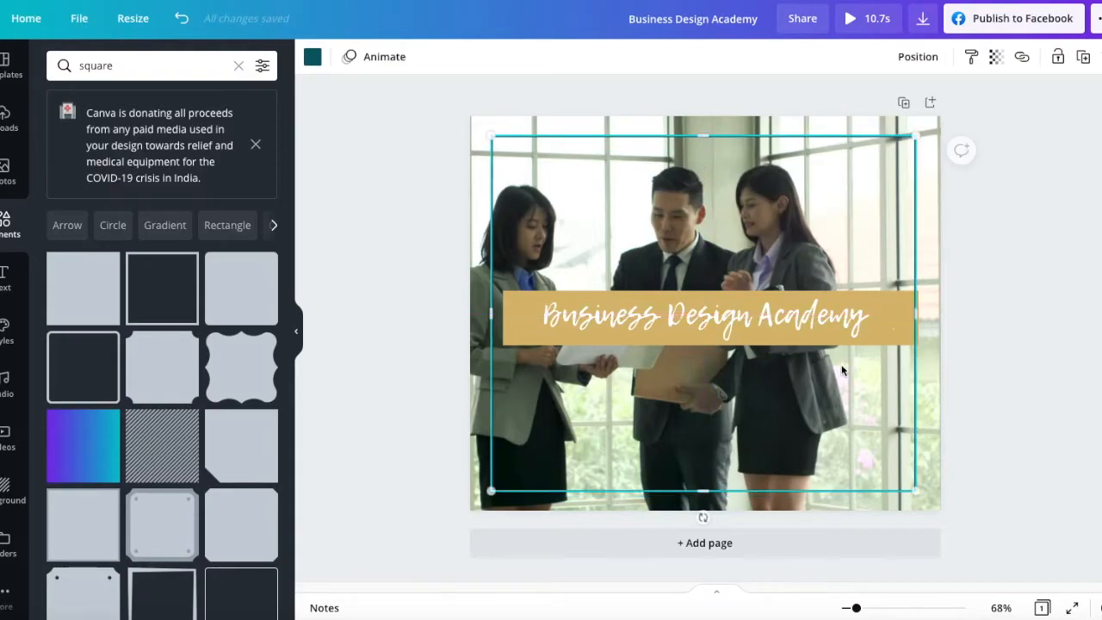
left_click_drag(911, 318, 924, 317)
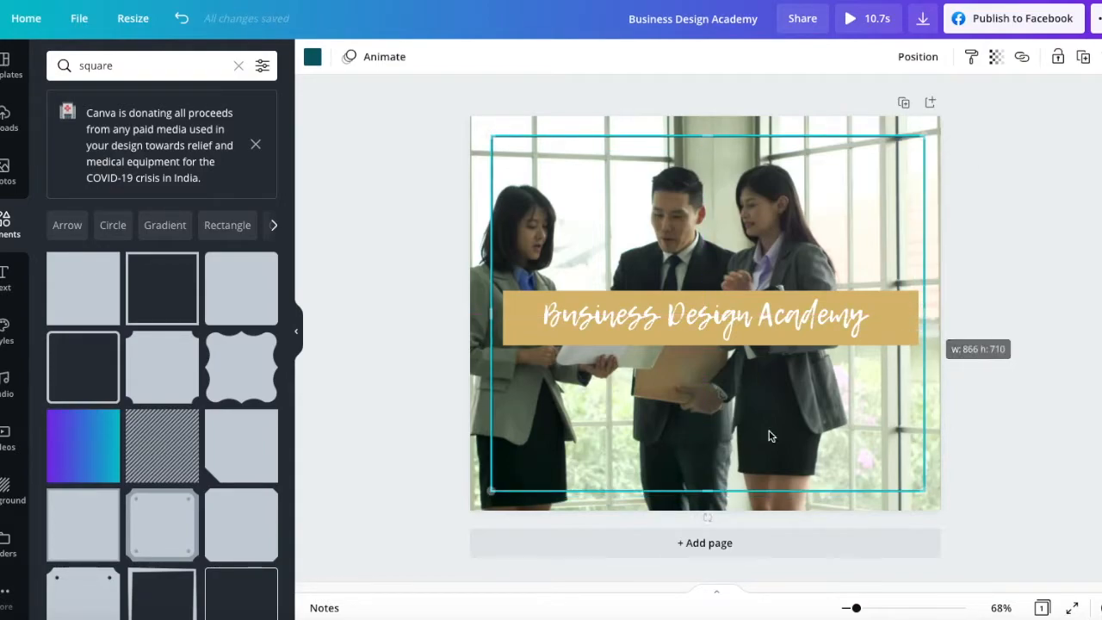
left_click_drag(707, 491, 707, 497)
left_click_drag(707, 136, 704, 127)
left_click_drag(486, 125, 476, 127)
left_click_drag(689, 200, 688, 203)
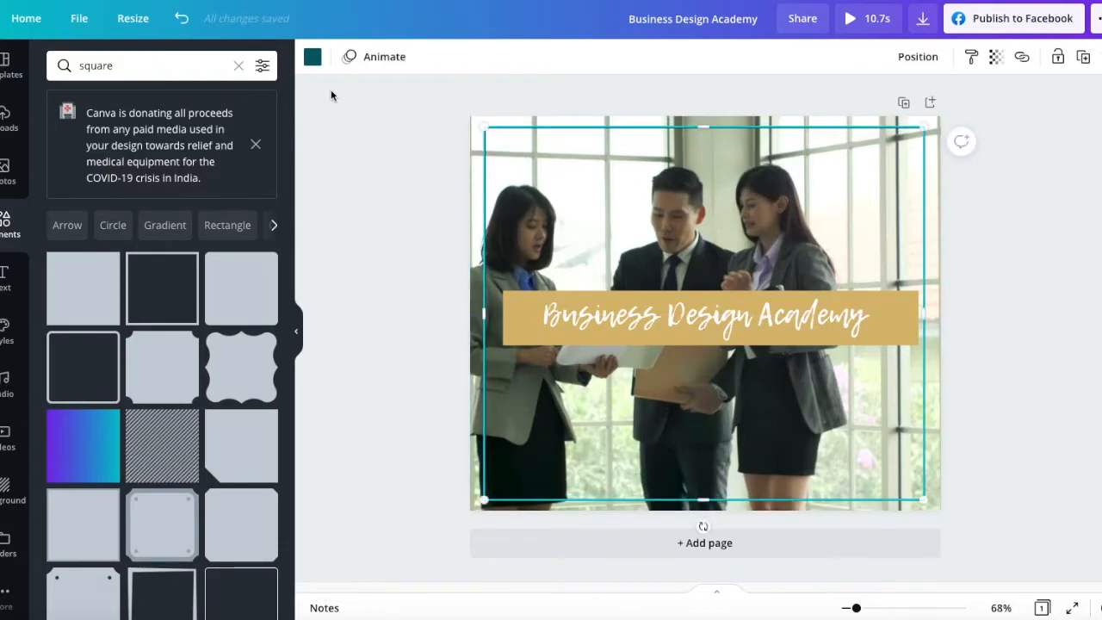
- Colour the frame gold from the ebook template colours and deselect it
left_click(313, 58)
left_click(101, 336)
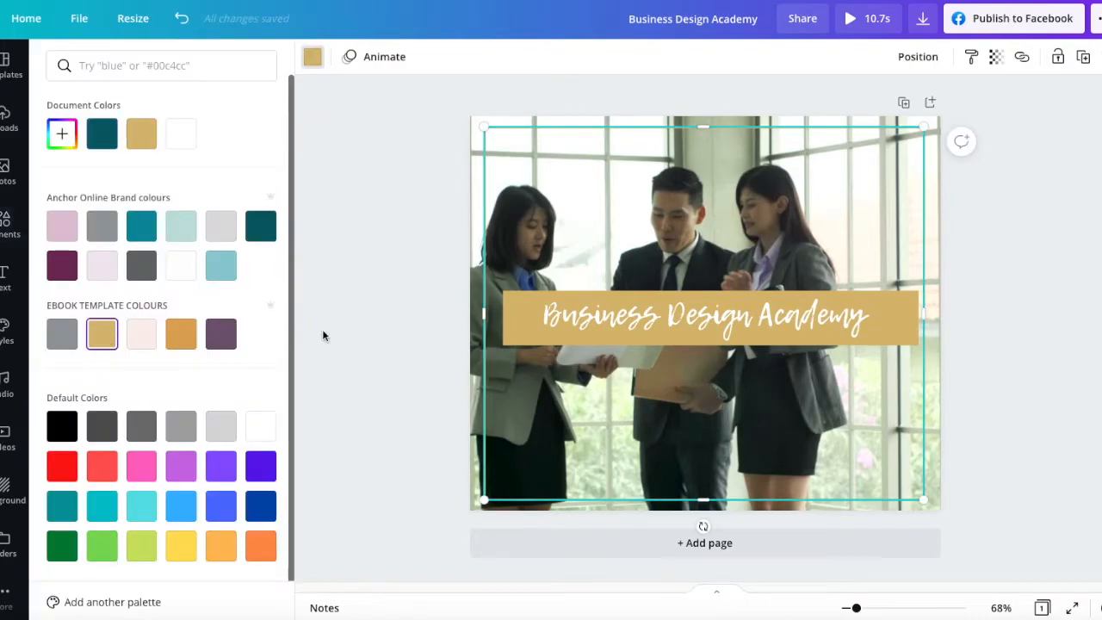
left_click(369, 353)
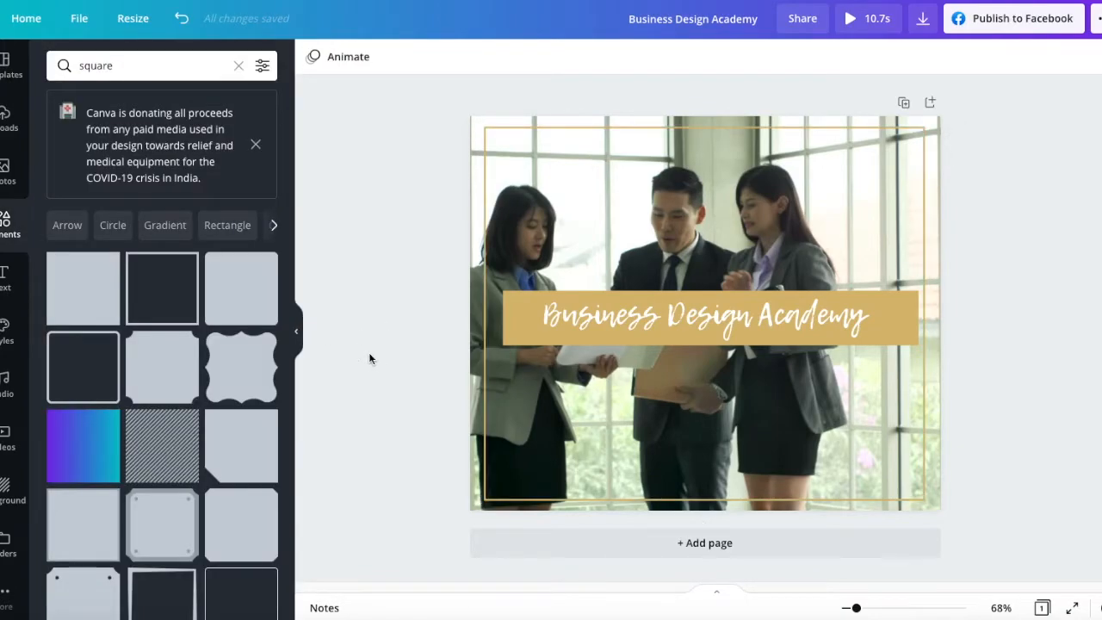
left_click(522, 315)
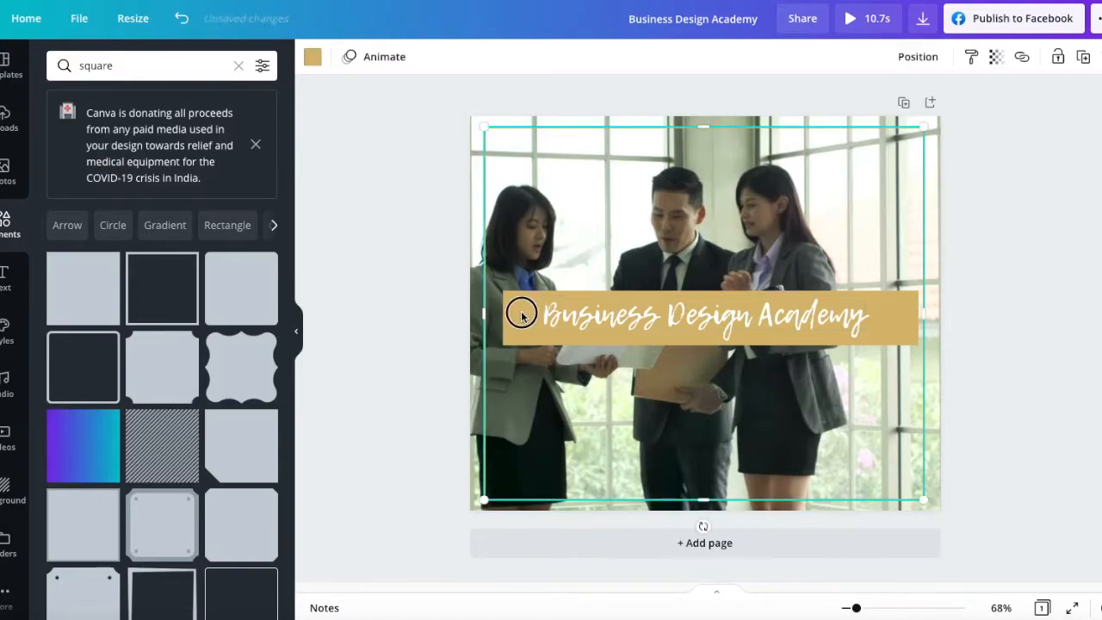
left_click(1015, 343)
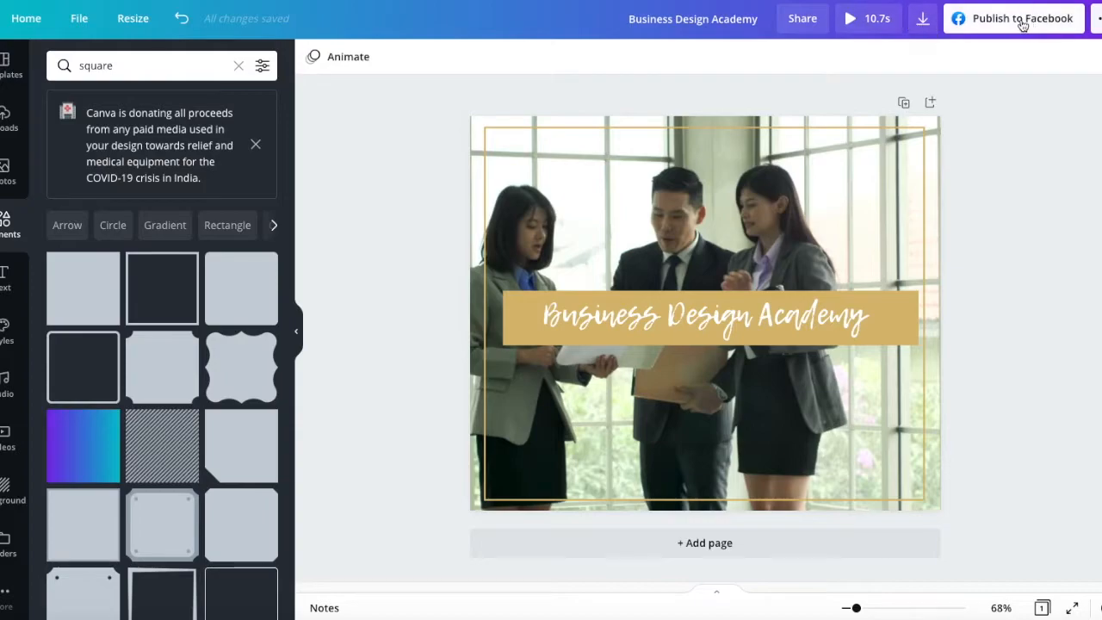
- Return to the home page and create a new blank Facebook Shops Ad design
left_click(25, 19)
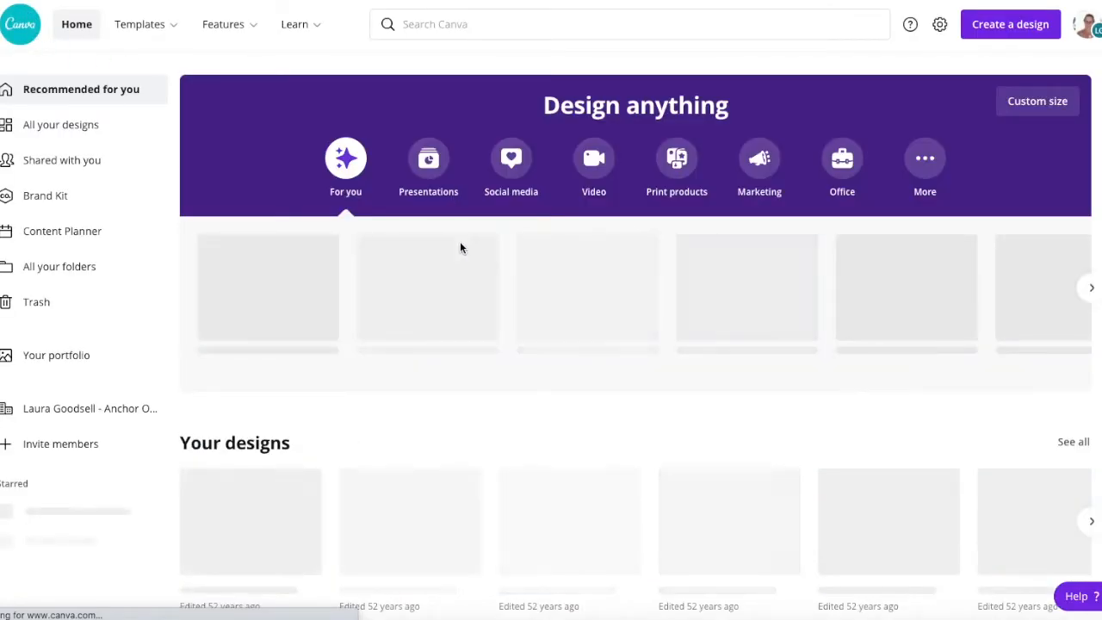
left_click(1017, 29)
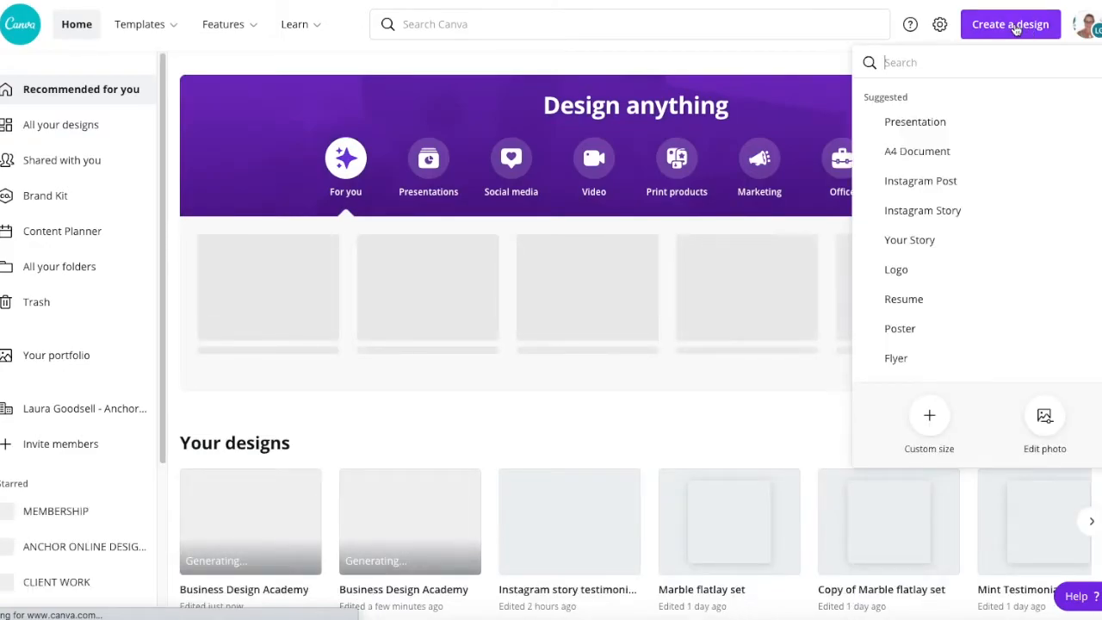
type("faceb")
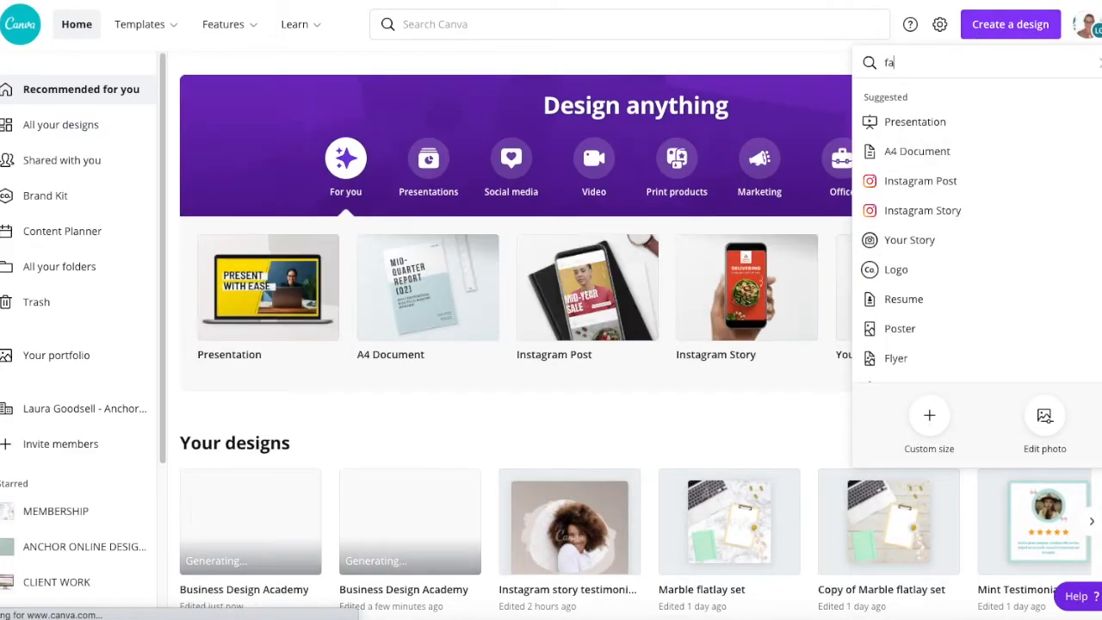
type("ook")
key("Down")
key("Down")
key("Down")
key("Down")
key("Down")
key("Down")
key("Return")
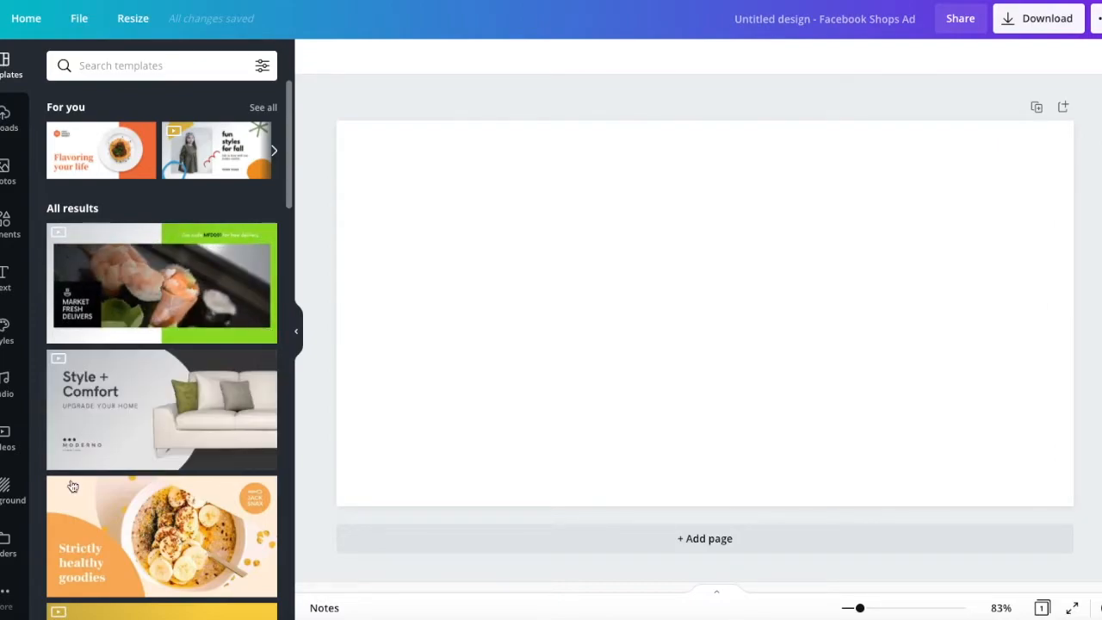
- Set the page background to the pale mint from the Anchor Online brand colours
left_click(453, 180)
left_click(312, 57)
left_click(181, 228)
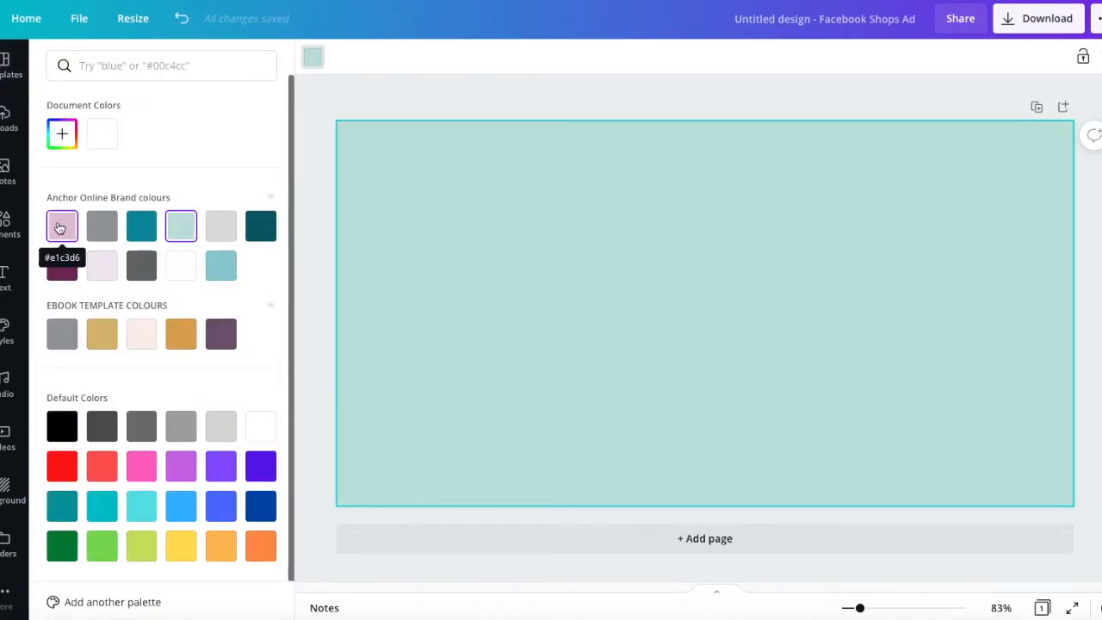
left_click(571, 219)
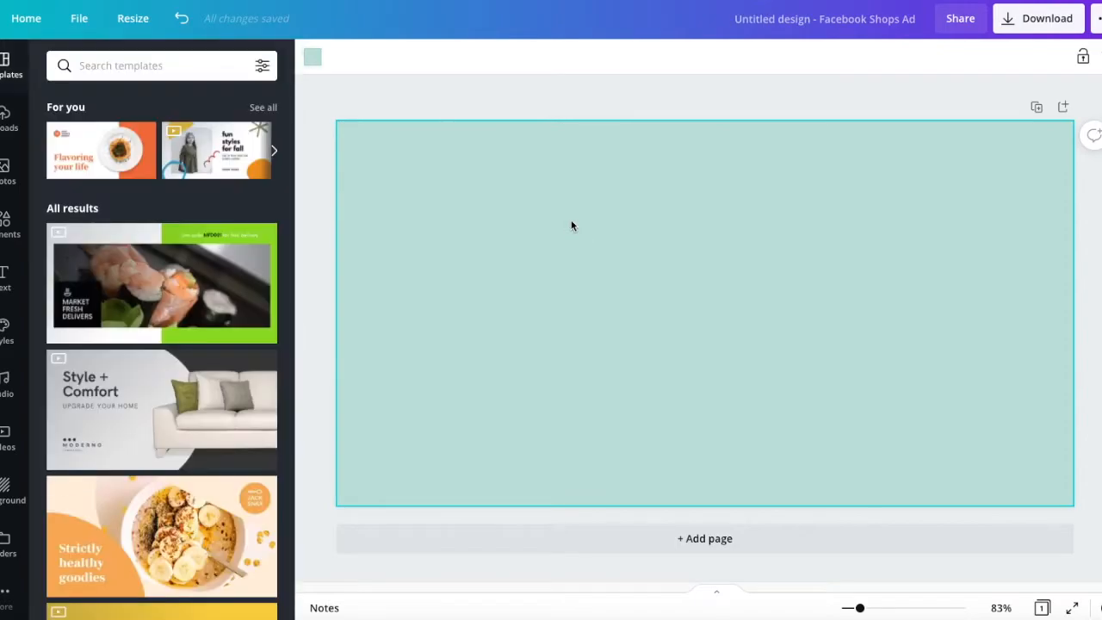
- Add the text "Business Design Academy" and enlarge it to font size 65.3 across the middle of the page
type("ta")
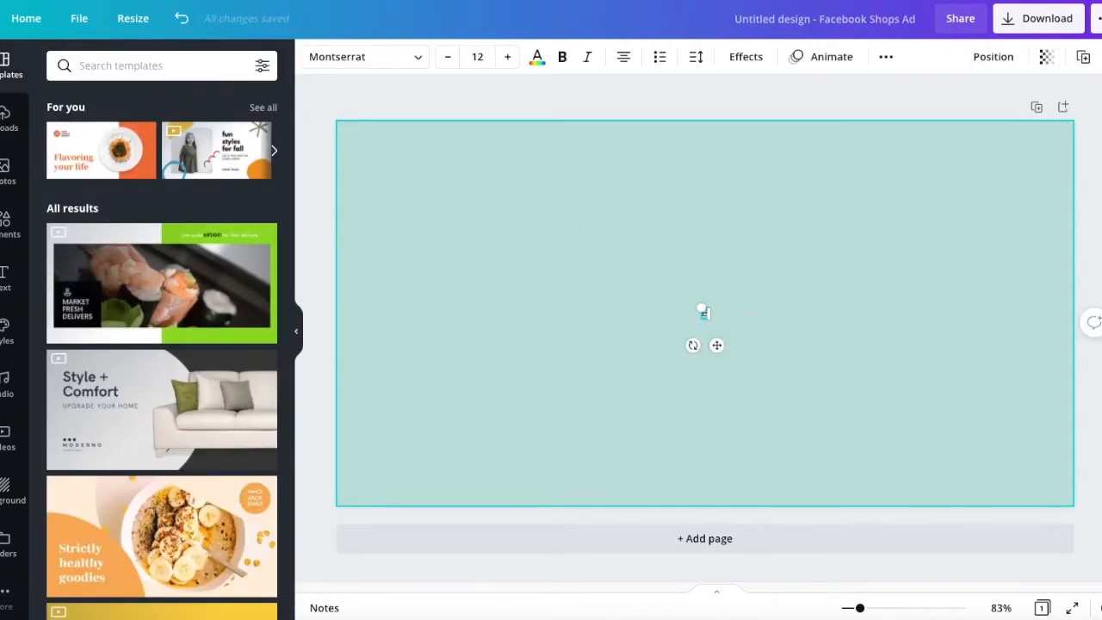
type("usiness Design Academy")
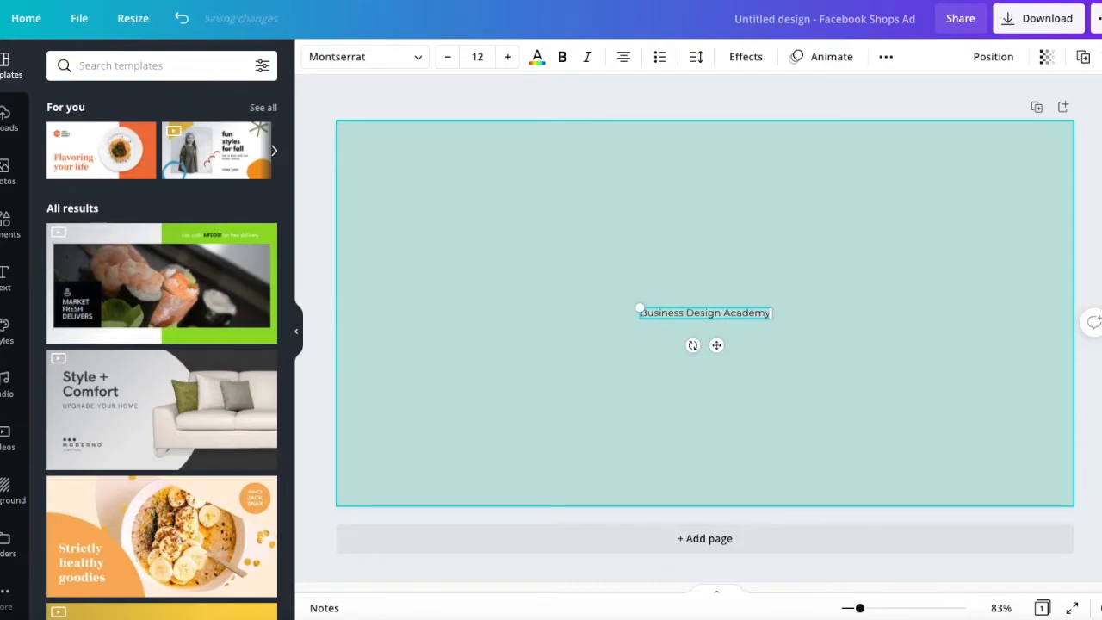
left_click(635, 334)
left_click(649, 313)
left_click_drag(639, 308, 364, 240)
left_click_drag(766, 323, 1037, 344)
left_click(679, 370)
left_click_drag(629, 315, 657, 315)
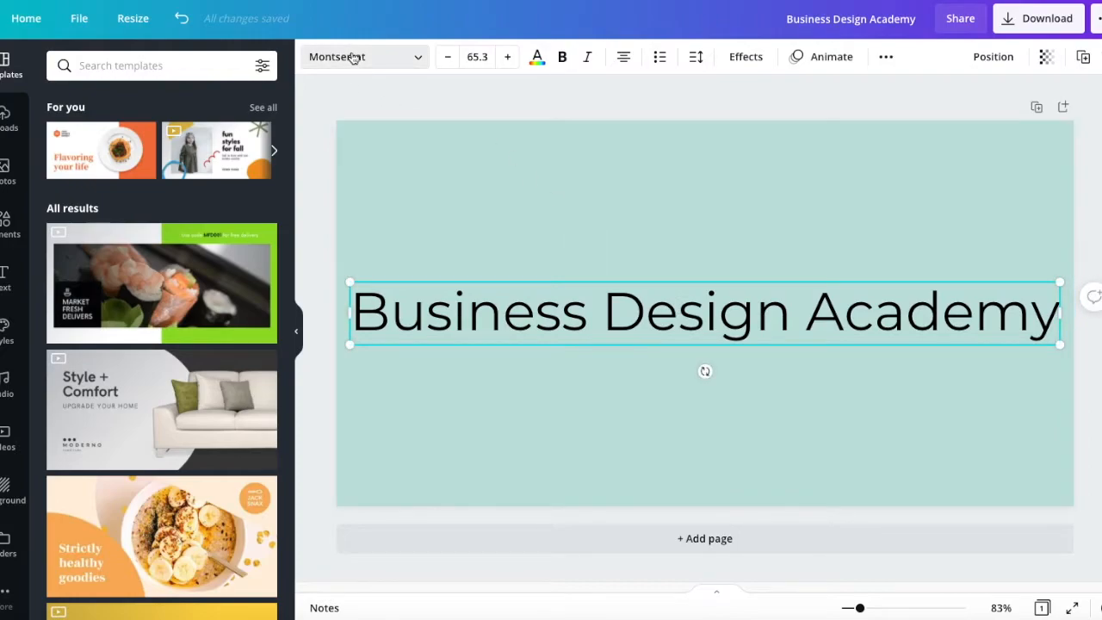
- Change the title's font to Lemon Tuesday and deselect the text
left_click(353, 57)
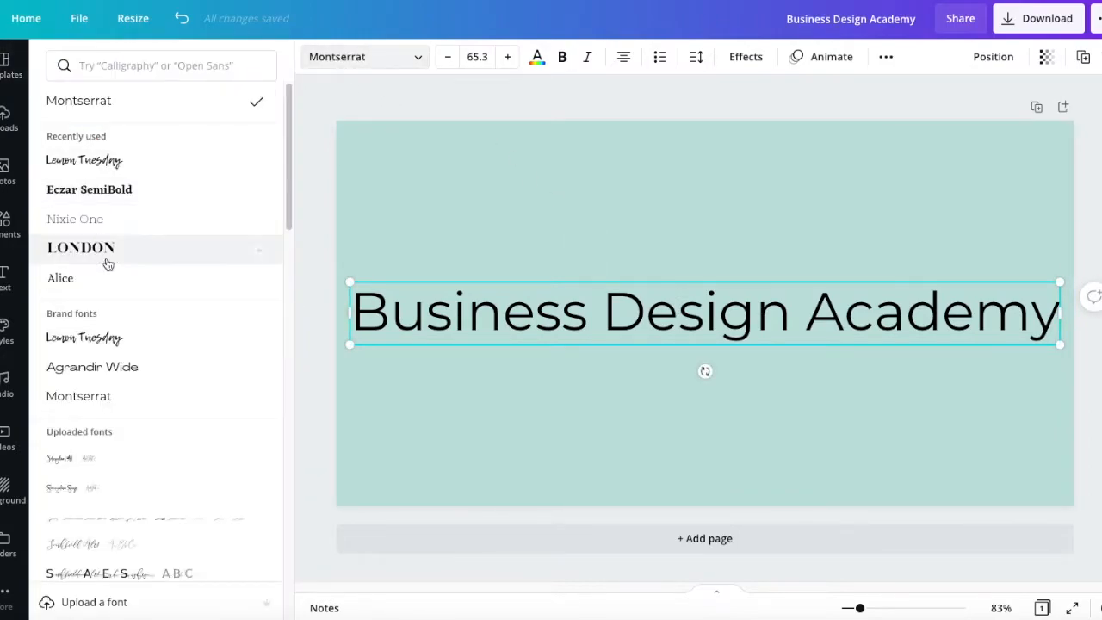
left_click(113, 340)
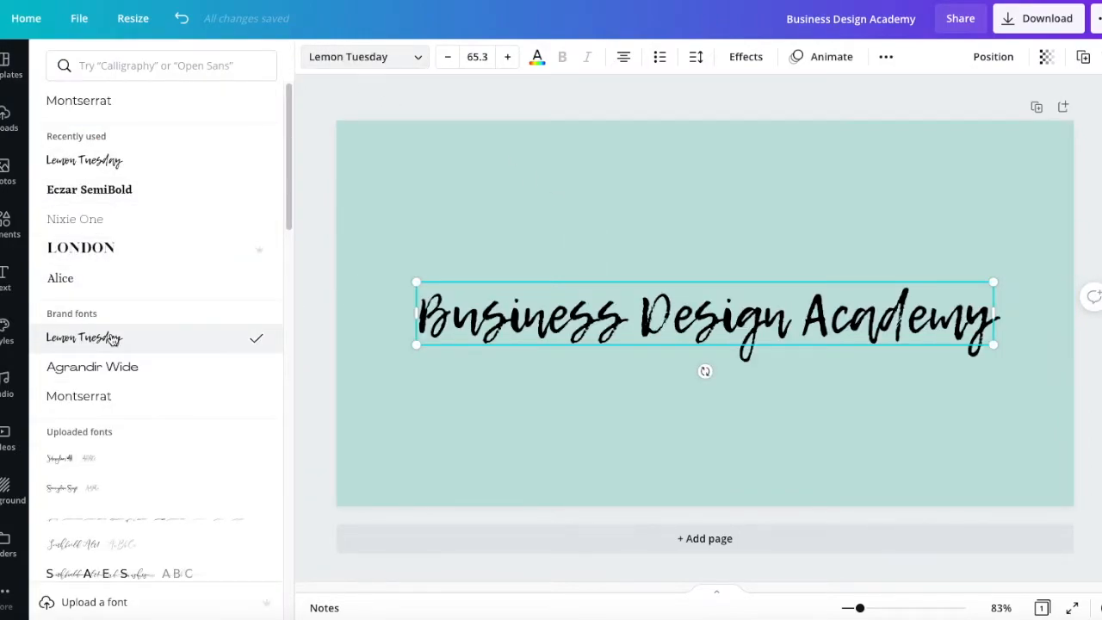
left_click(465, 384)
- Search the elements for "stripe" and add the rainbow brush-stroke graphic to the page
left_click(5, 222)
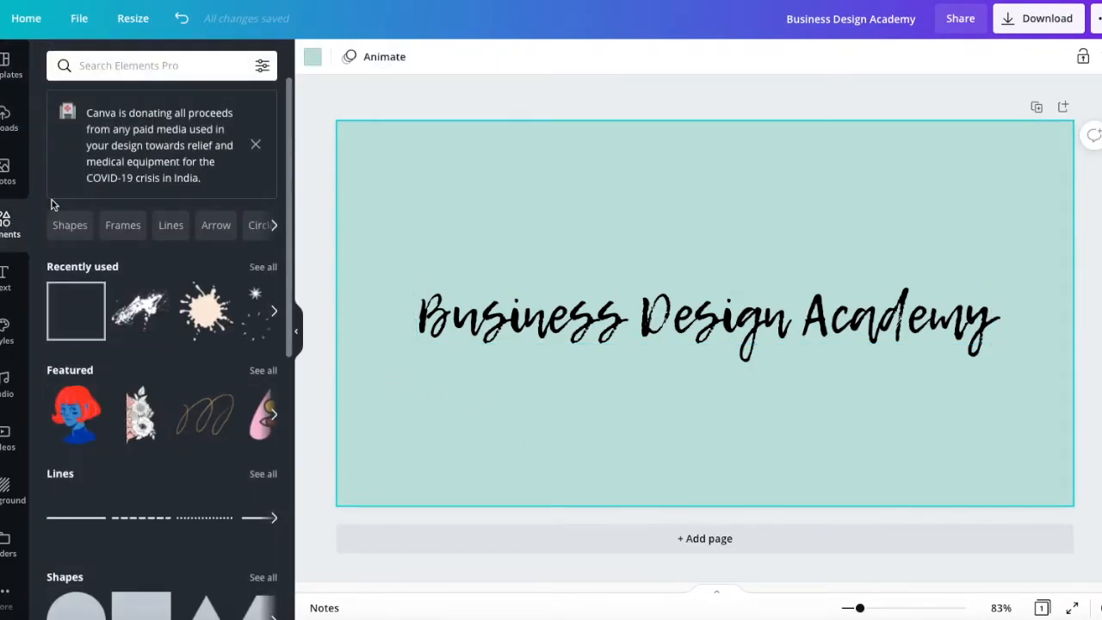
left_click(138, 67)
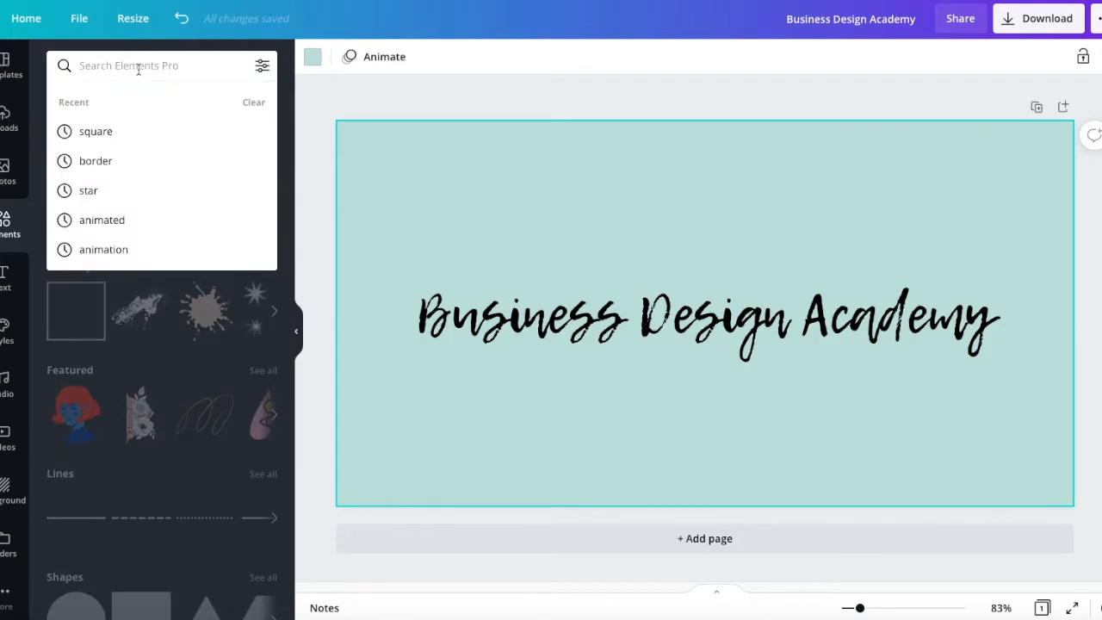
type("stripe")
key("Return")
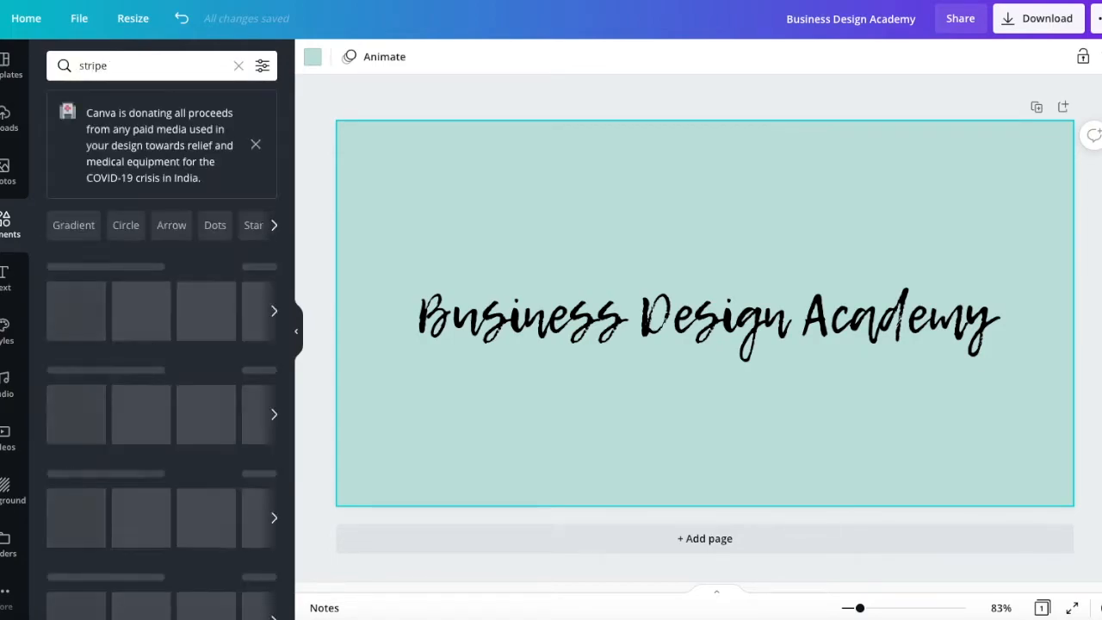
scroll(160, 517, "down", 8)
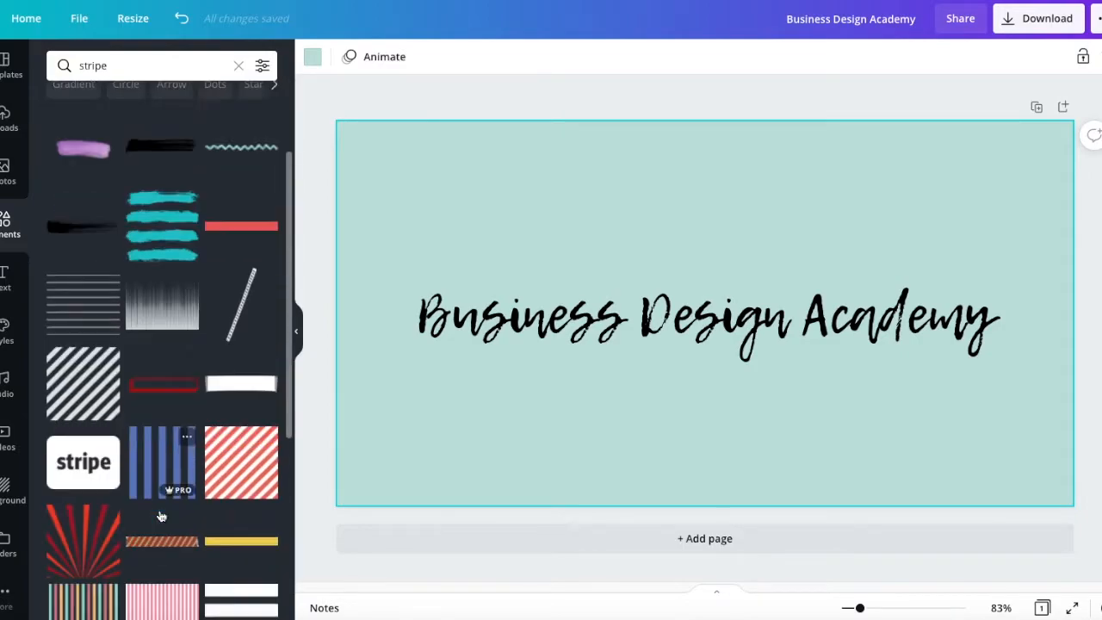
scroll(157, 526, "down", 3)
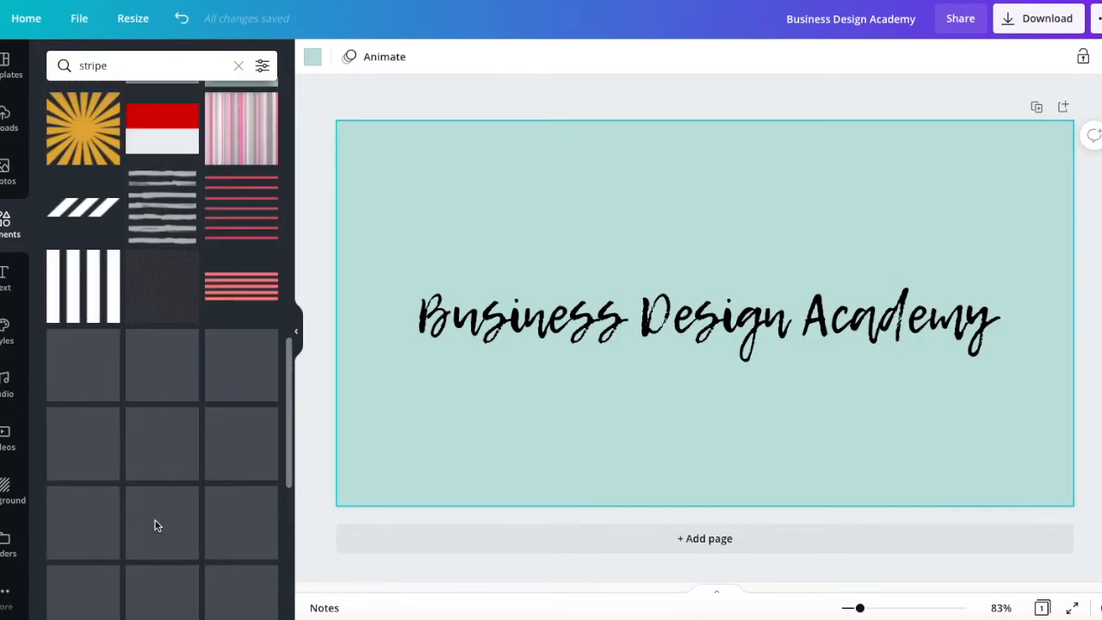
scroll(152, 529, "down", 3)
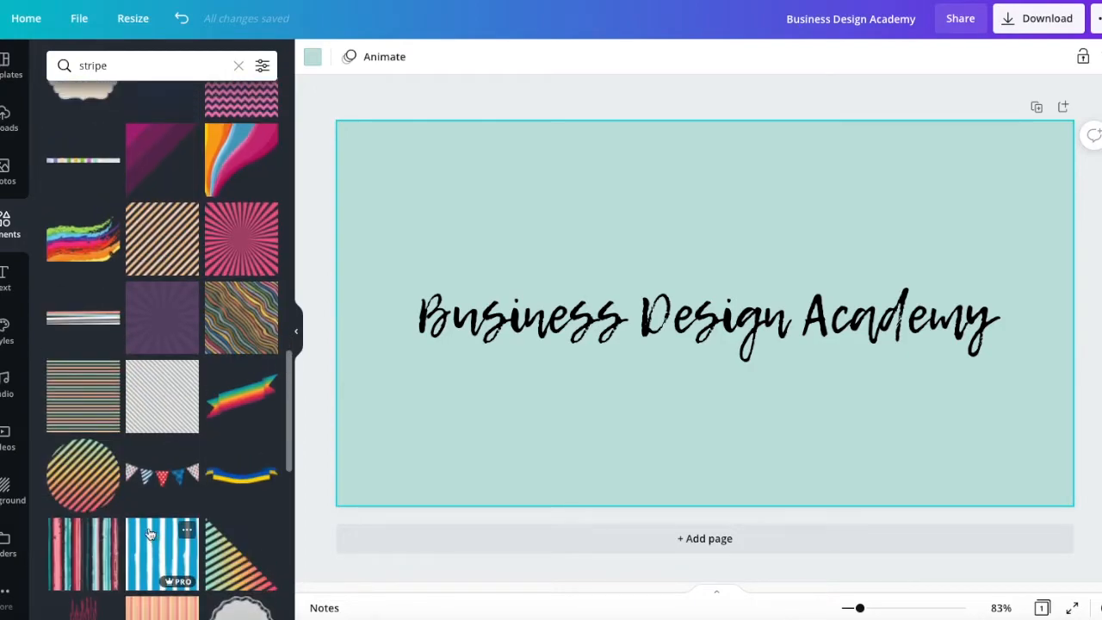
left_click(86, 249)
- Place the rainbow graphic in the page's lower-left corner, enlarge it to about half the page width and send it behind the title
left_click_drag(674, 308, 431, 431)
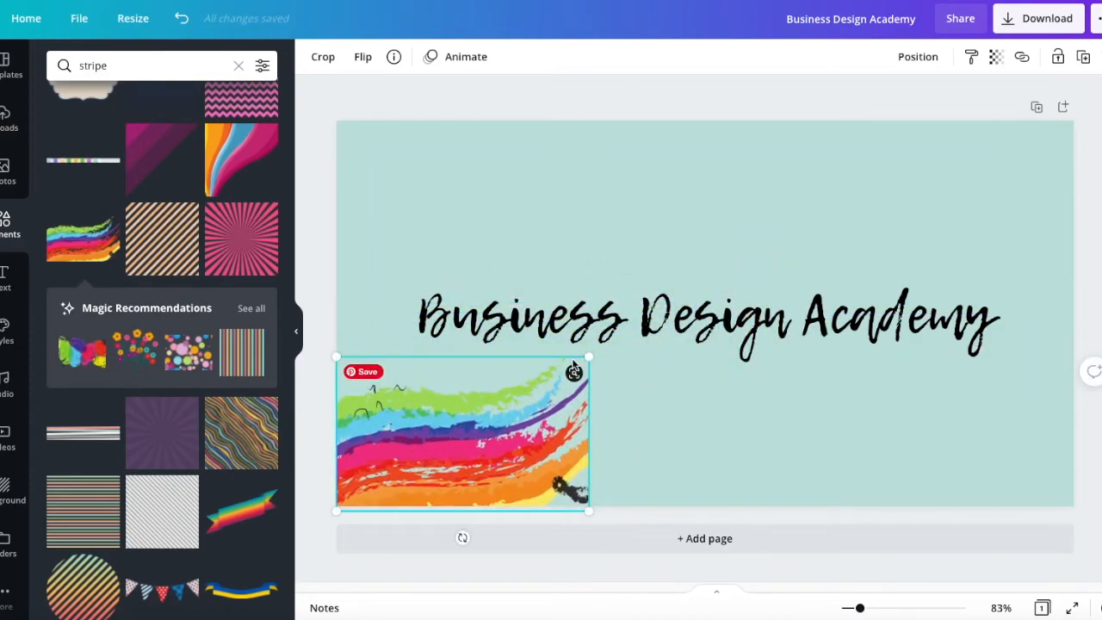
left_click_drag(588, 357, 731, 271)
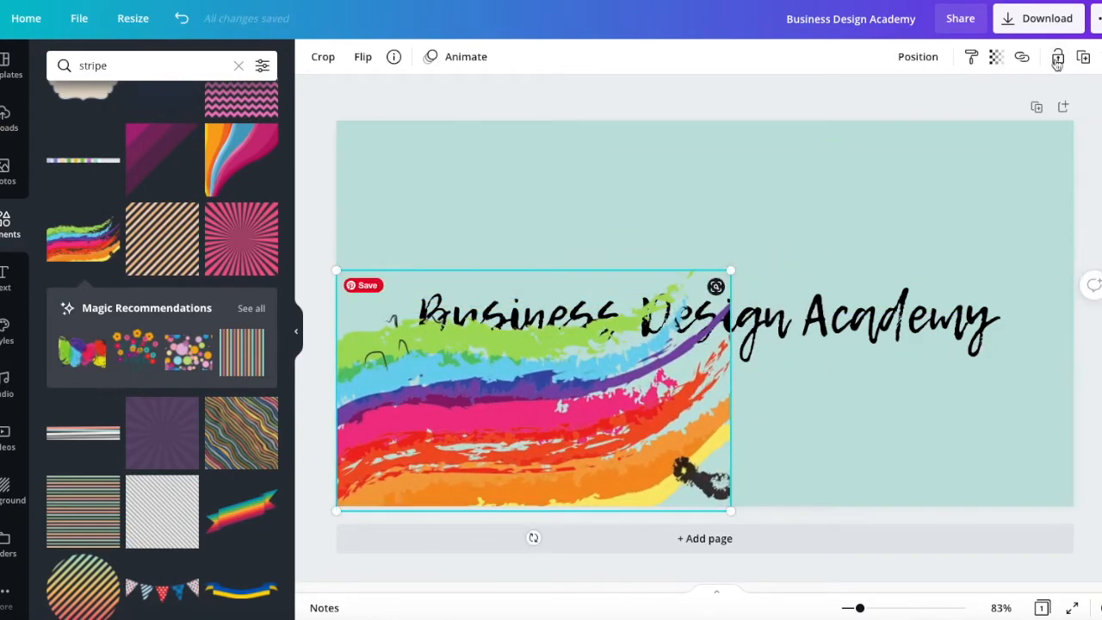
left_click(920, 57)
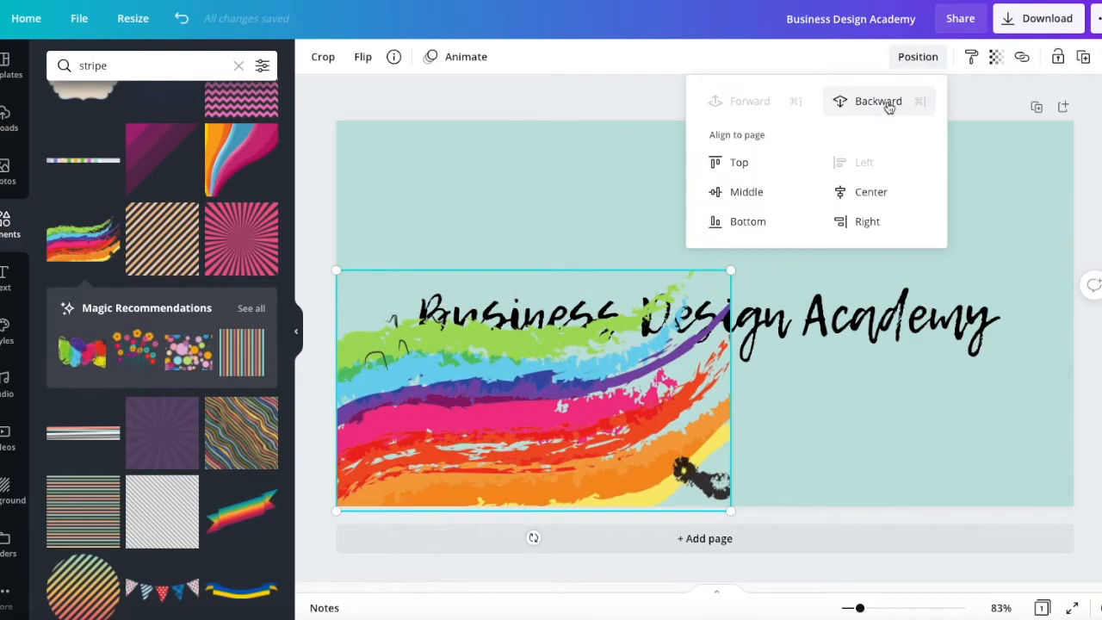
left_click(567, 91)
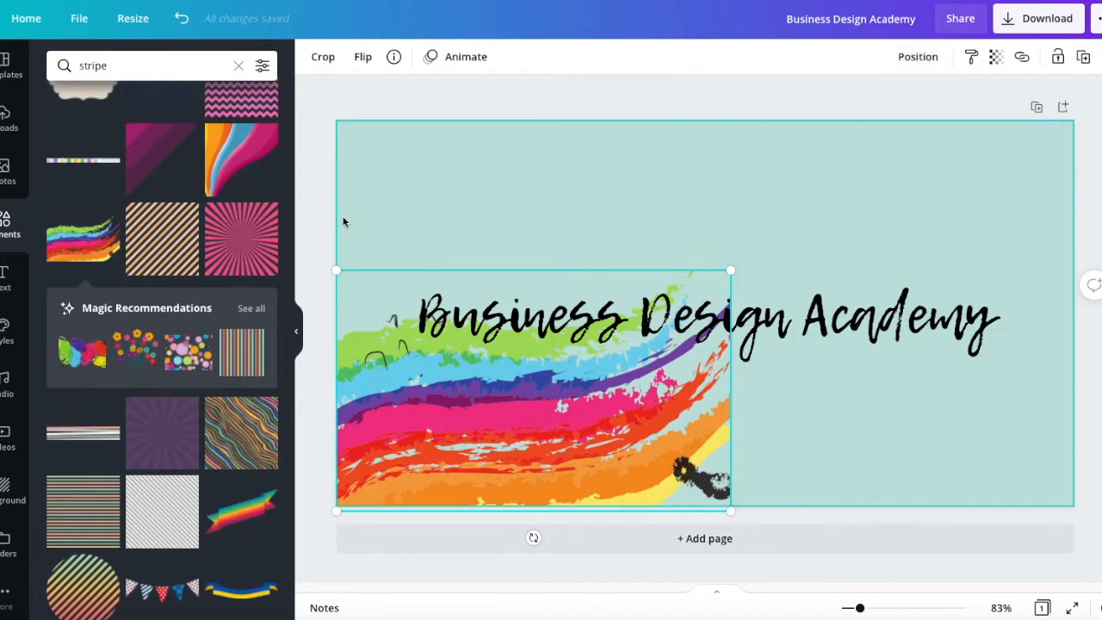
- Duplicate the rainbow graphic, move the copy towards the page's upper right and flip it horizontally
left_click(1084, 59)
left_click_drag(568, 417, 840, 284)
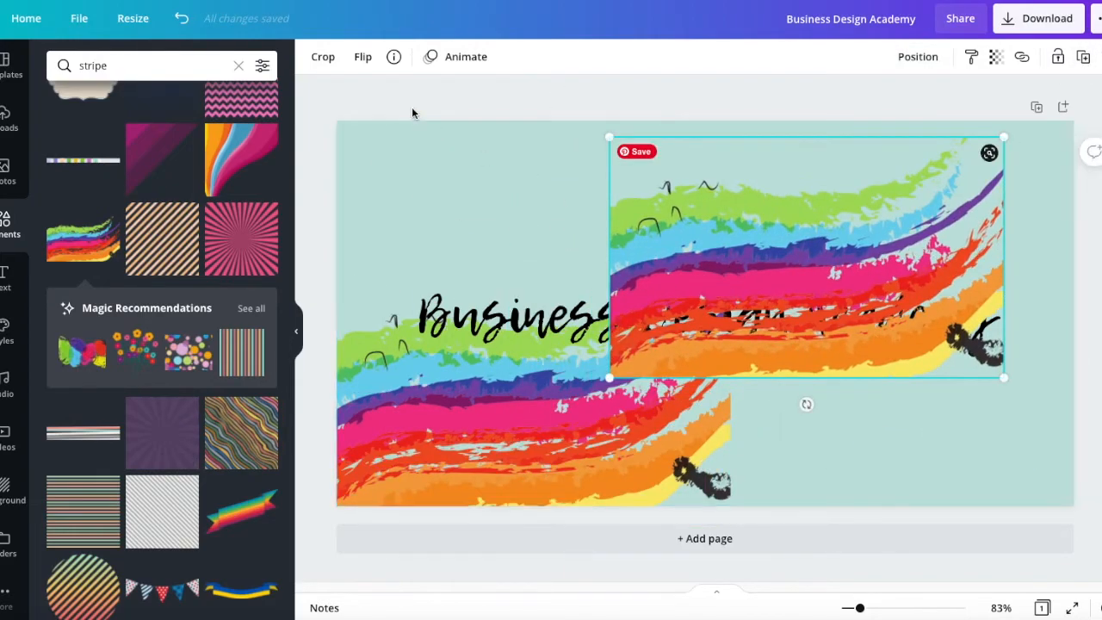
left_click(363, 58)
left_click(376, 99)
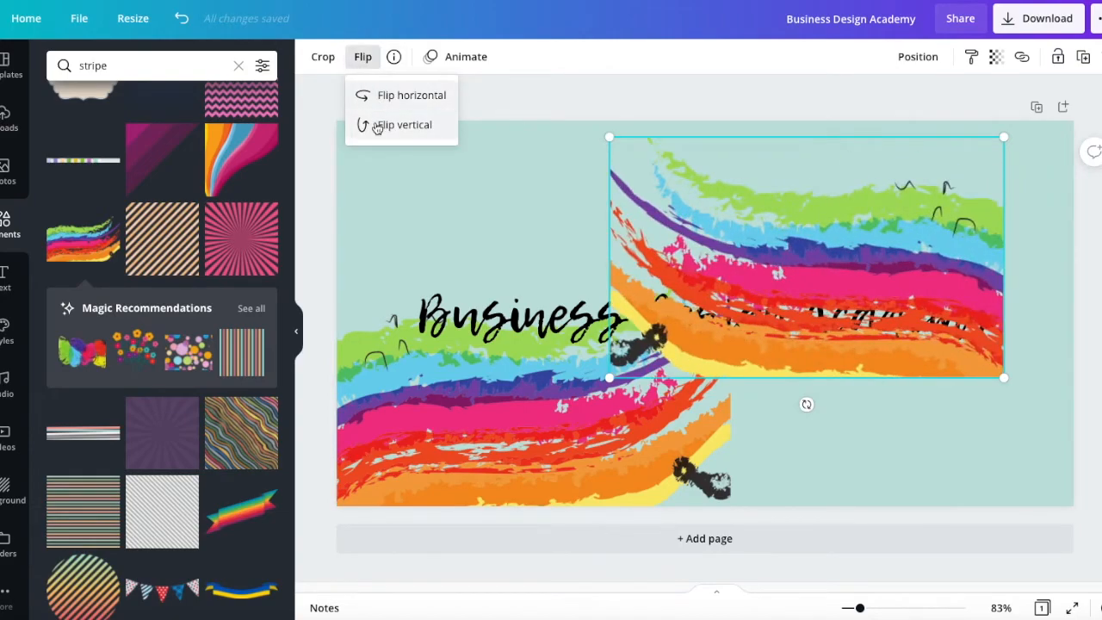
- Flip the copied rainbow graphic vertically, place it in the page's upper-right corner and send it behind the title
left_click(377, 124)
left_click_drag(785, 193, 852, 172)
left_click(919, 57)
left_click(878, 101)
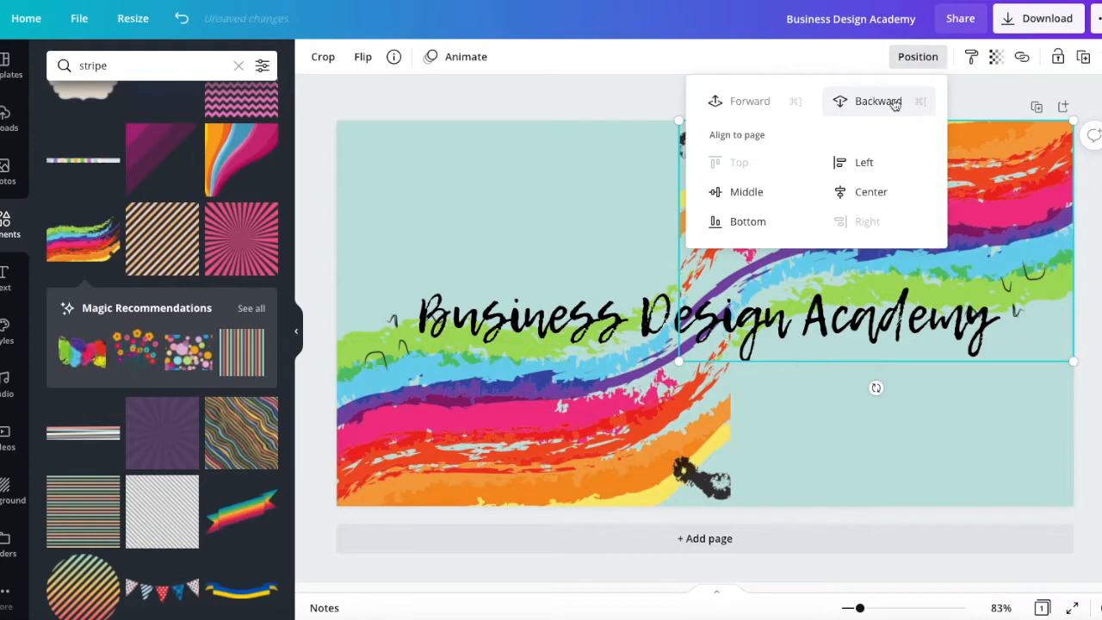
- Wrap the title onto two lines, enlarge it to font size 88.6 and centre it on the page
left_click(946, 324)
left_click_drag(999, 316, 854, 328)
left_click(520, 270)
left_click_drag(556, 360, 591, 266)
left_click_drag(869, 352, 1025, 405)
left_click_drag(753, 276, 726, 291)
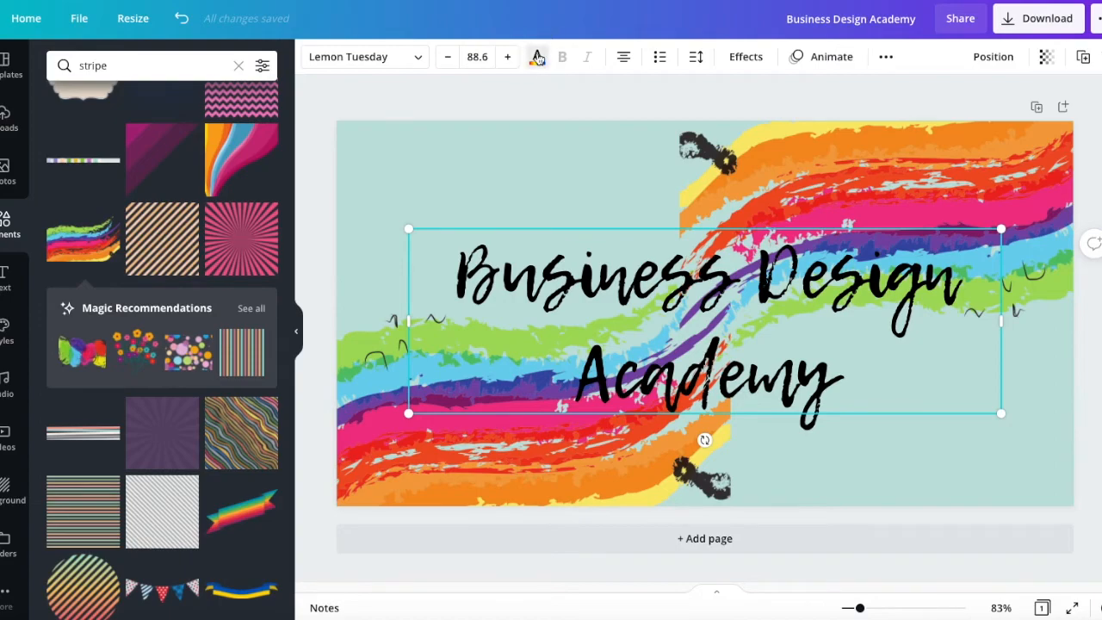
- Colour the title white and add the Shadow text effect
left_click(537, 58)
left_click(181, 267)
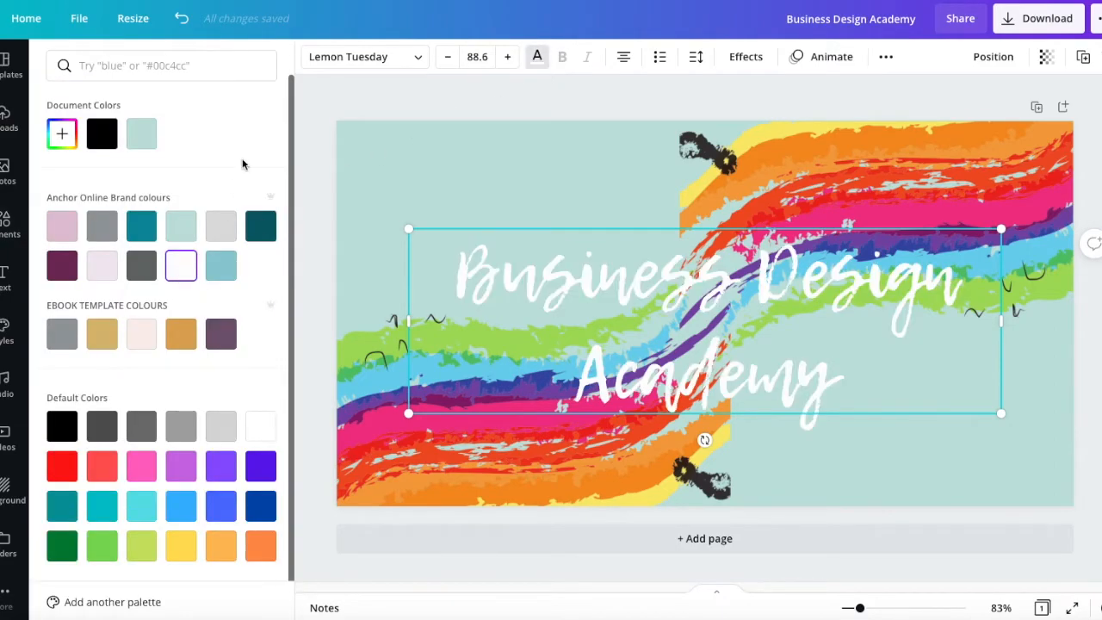
left_click(329, 94)
left_click(750, 56)
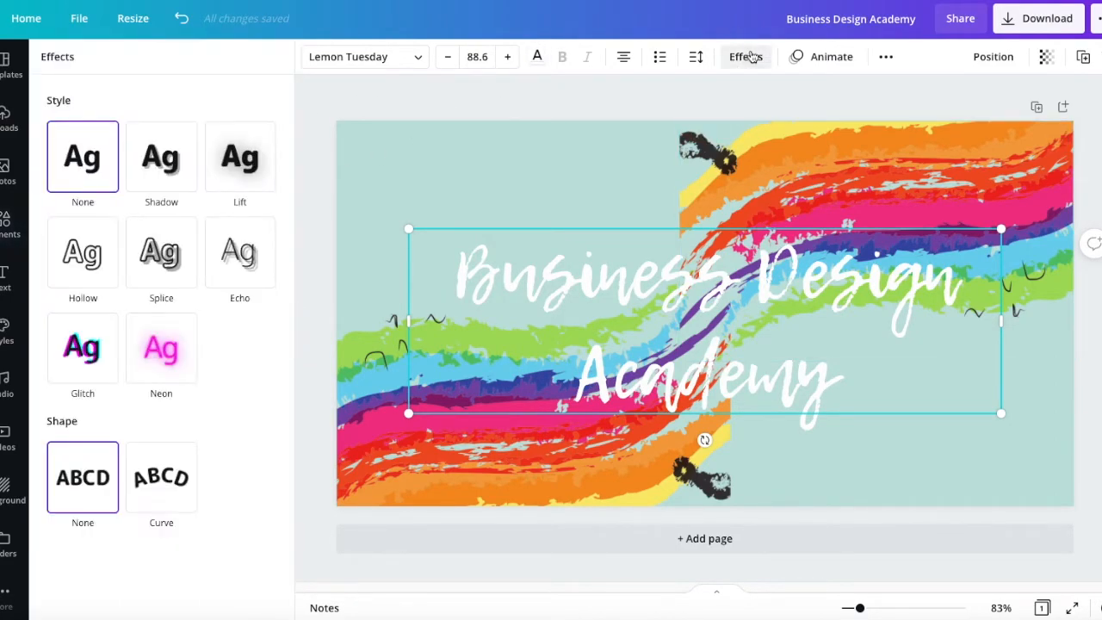
left_click(182, 167)
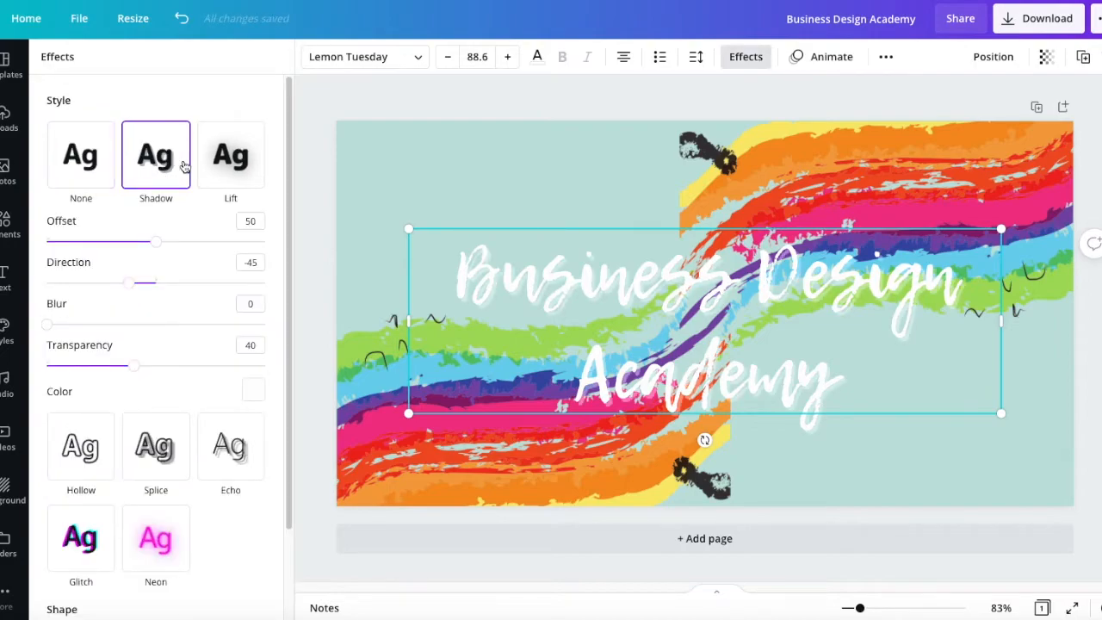
left_click(381, 101)
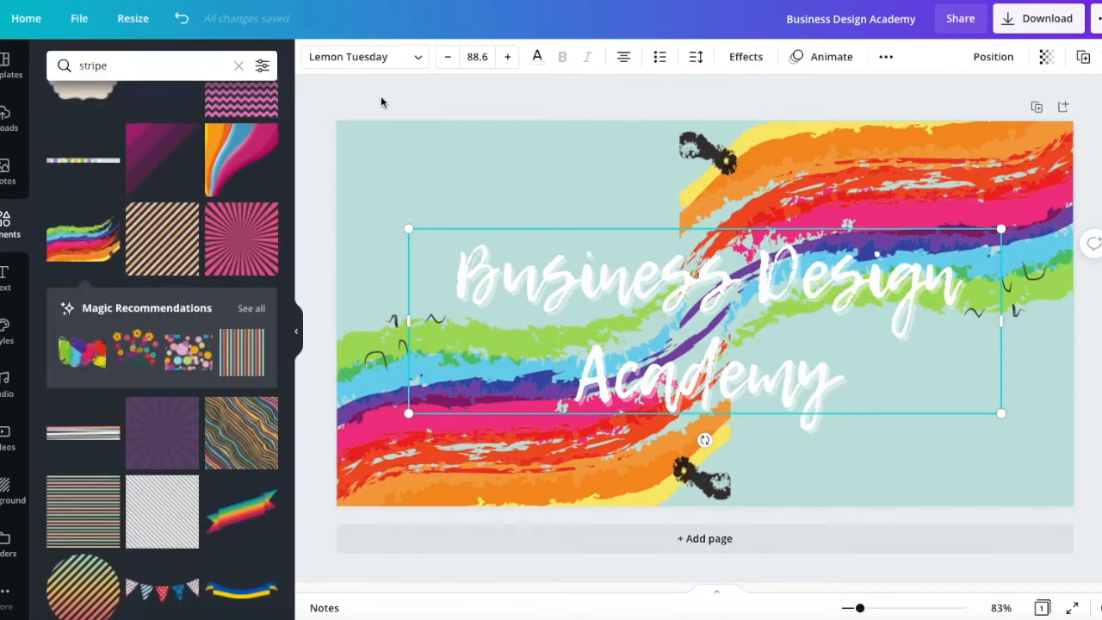
- Lower the transparency setting of the lower-left rainbow graphic to about 69 and fade the upper-right copy to match
left_click(466, 474)
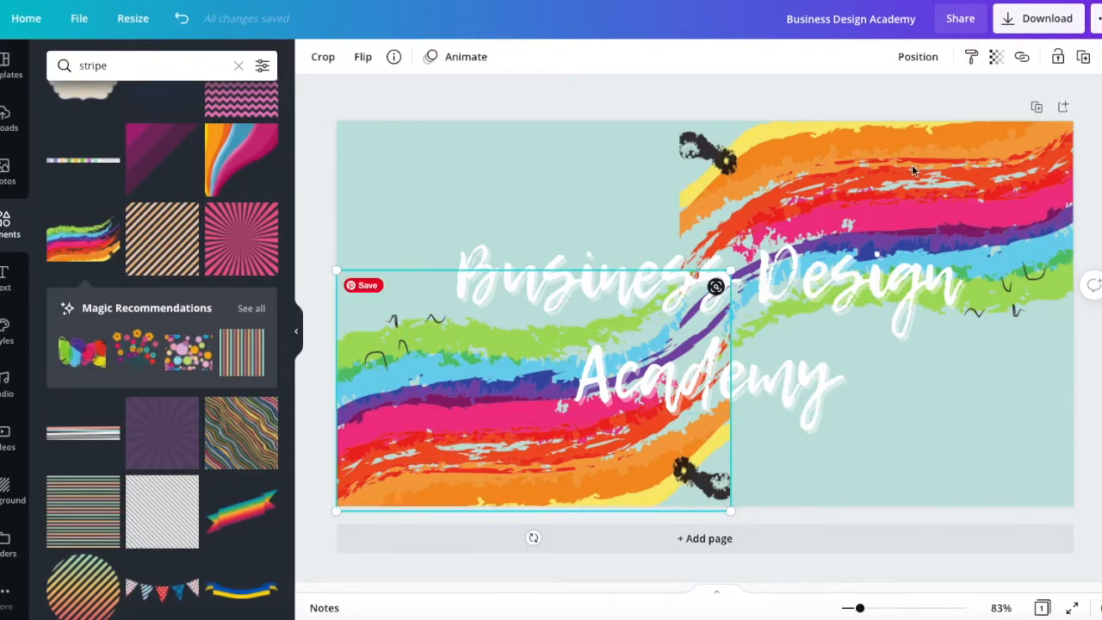
left_click(996, 56)
left_click_drag(939, 101, 916, 101)
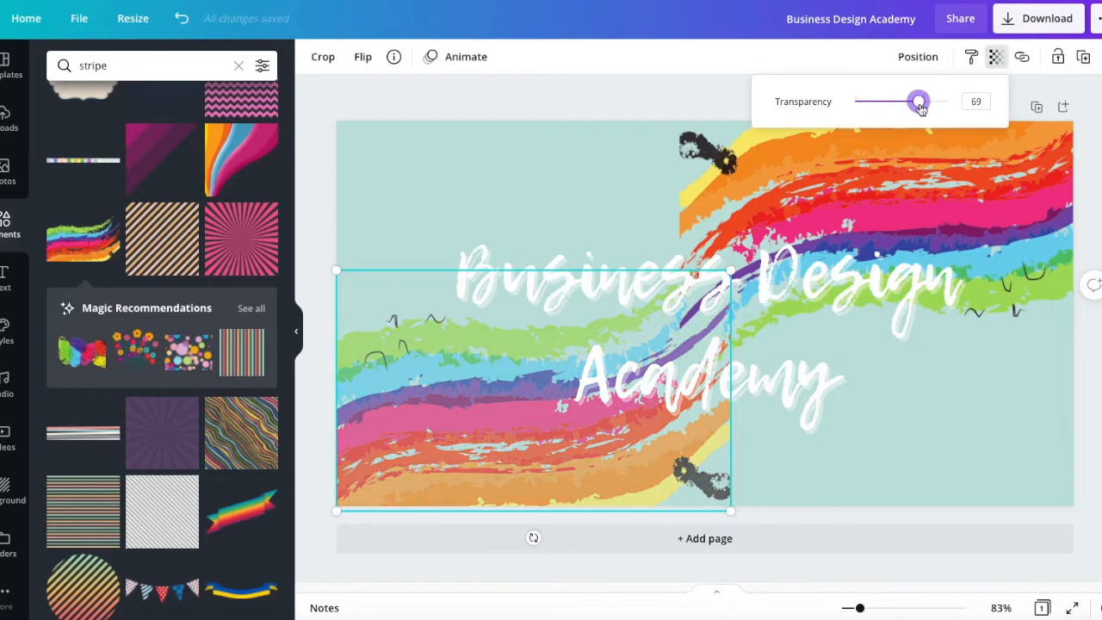
left_click(935, 177)
left_click(995, 57)
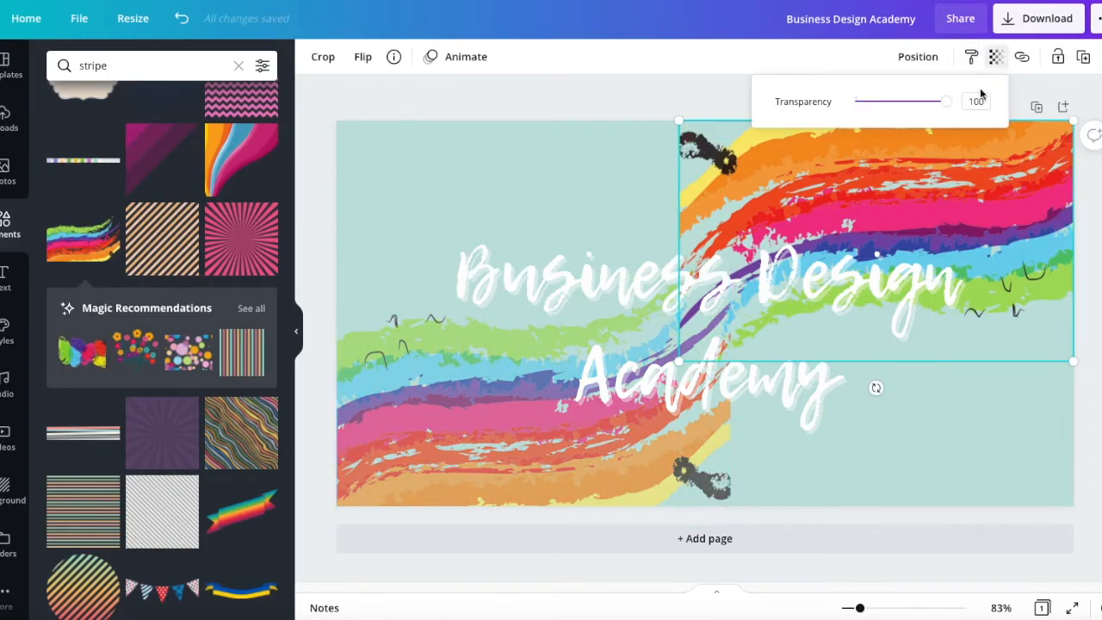
left_click_drag(947, 102, 913, 101)
left_click(684, 103)
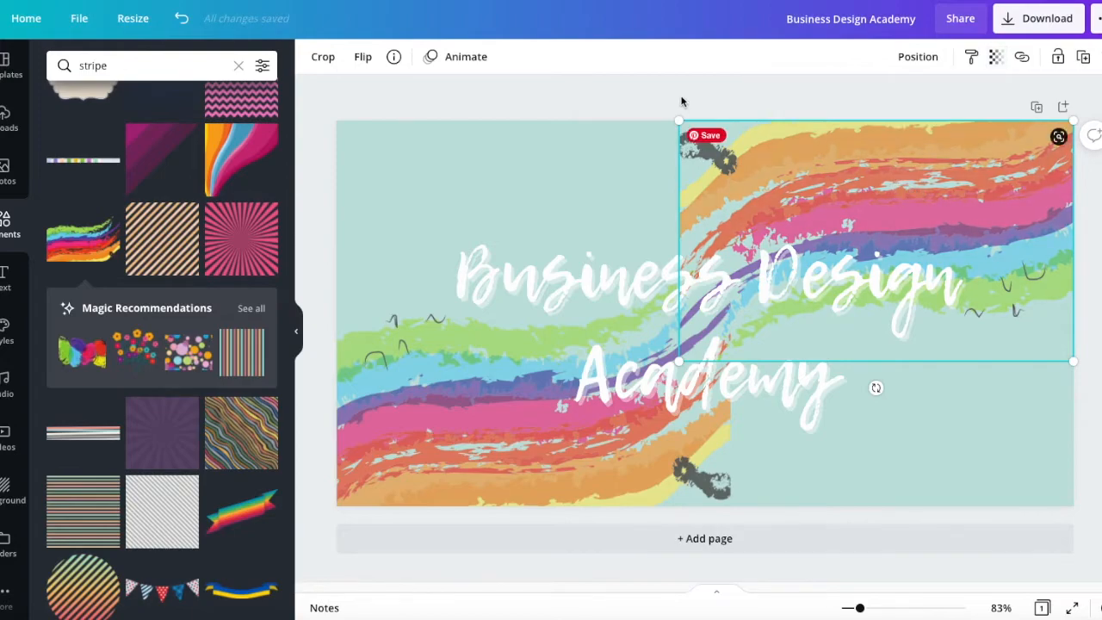
left_click(674, 93)
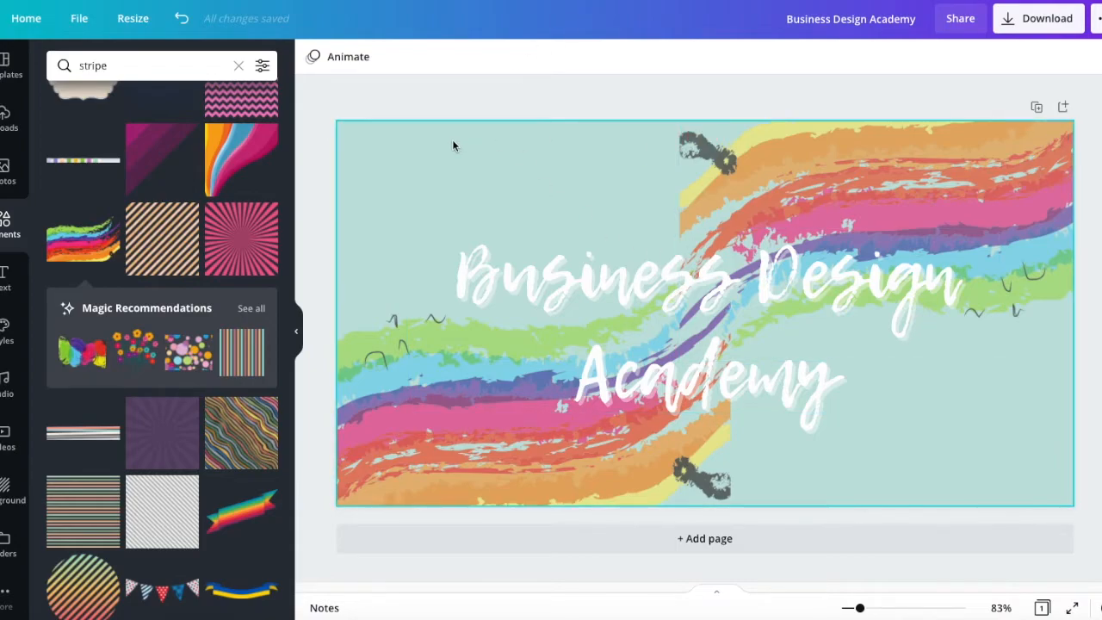
- Apply the Pop page animation with a timing of 5.0 seconds
left_click(337, 59)
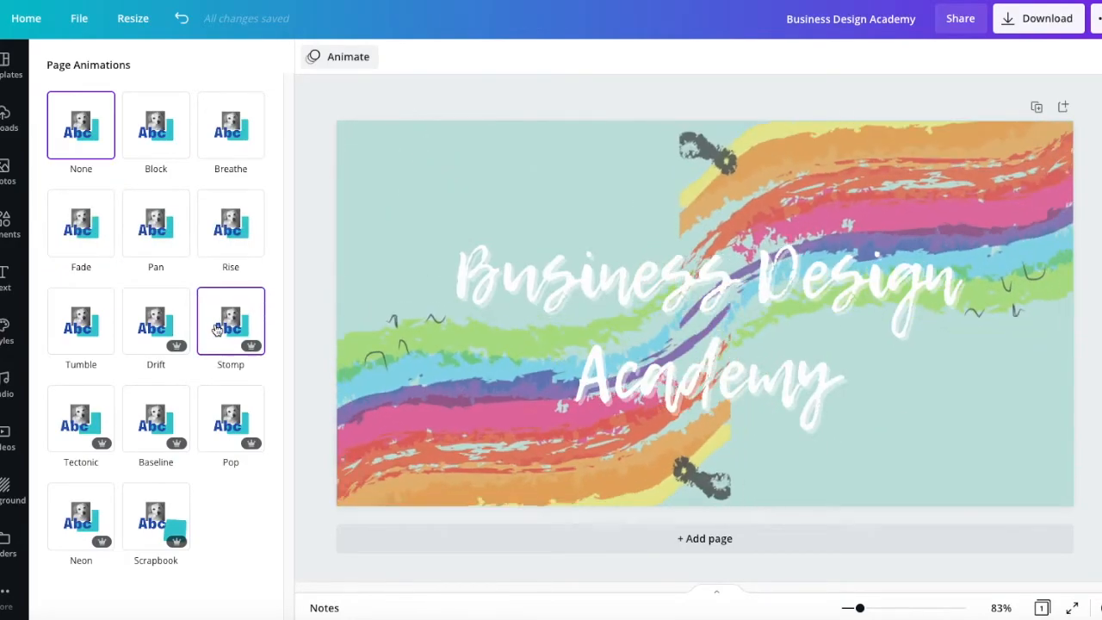
left_click(231, 421)
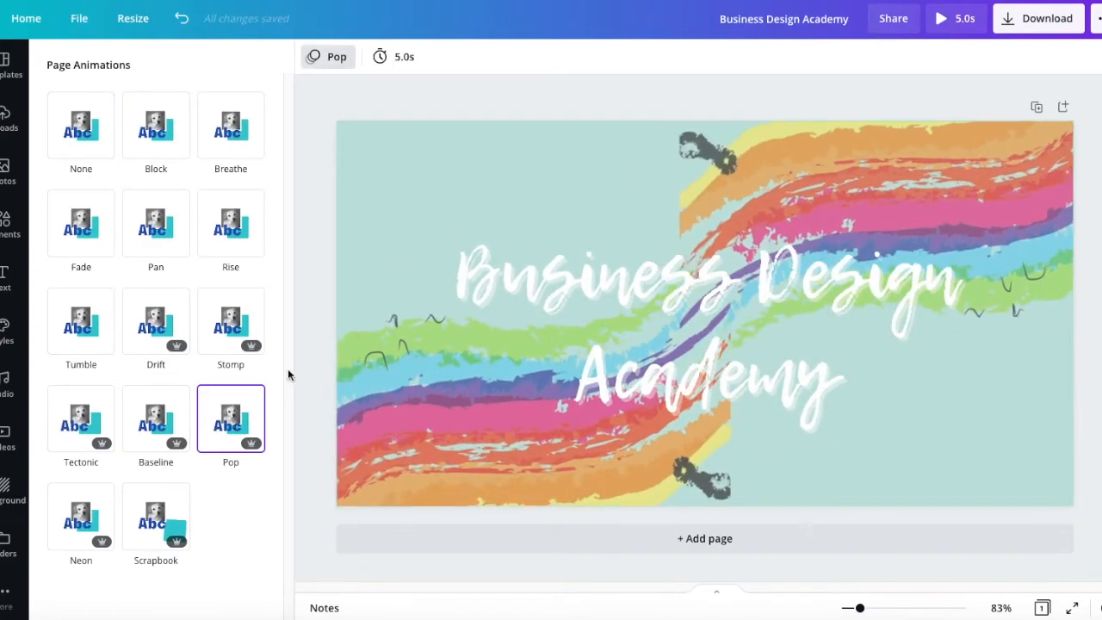
left_click(396, 59)
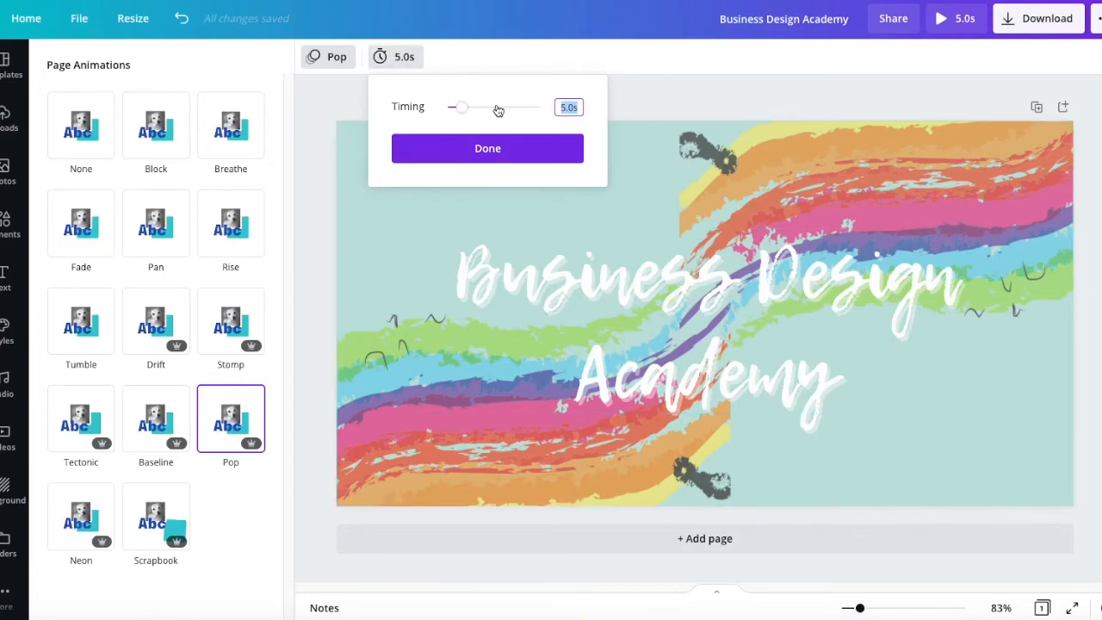
left_click(488, 147)
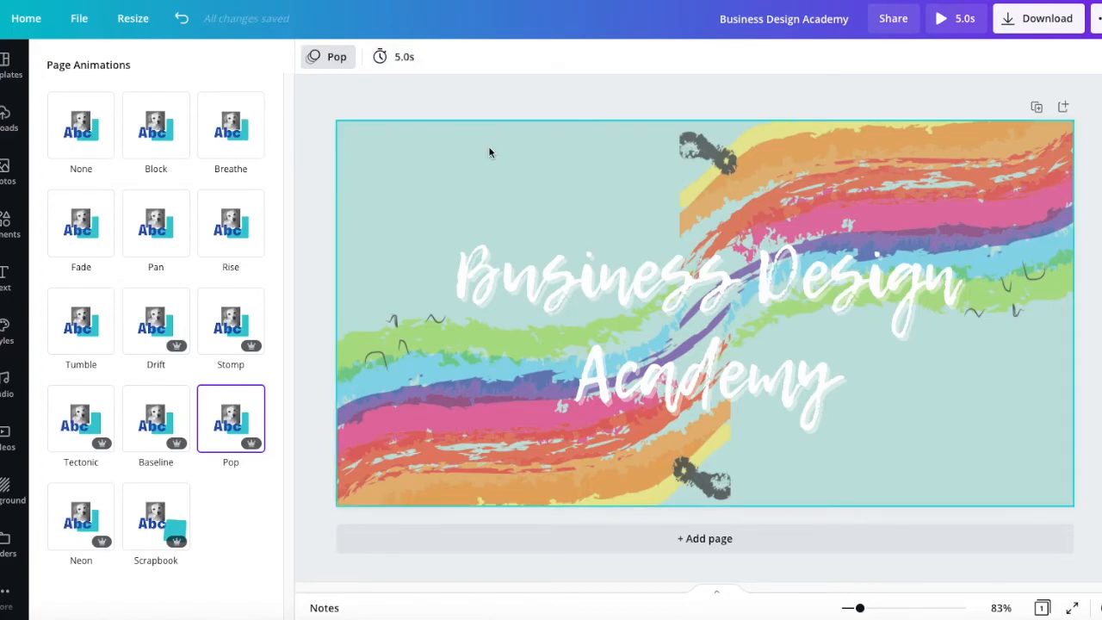
- Preview the animated page, replay it, and check the suggested file type in the download options
left_click(951, 18)
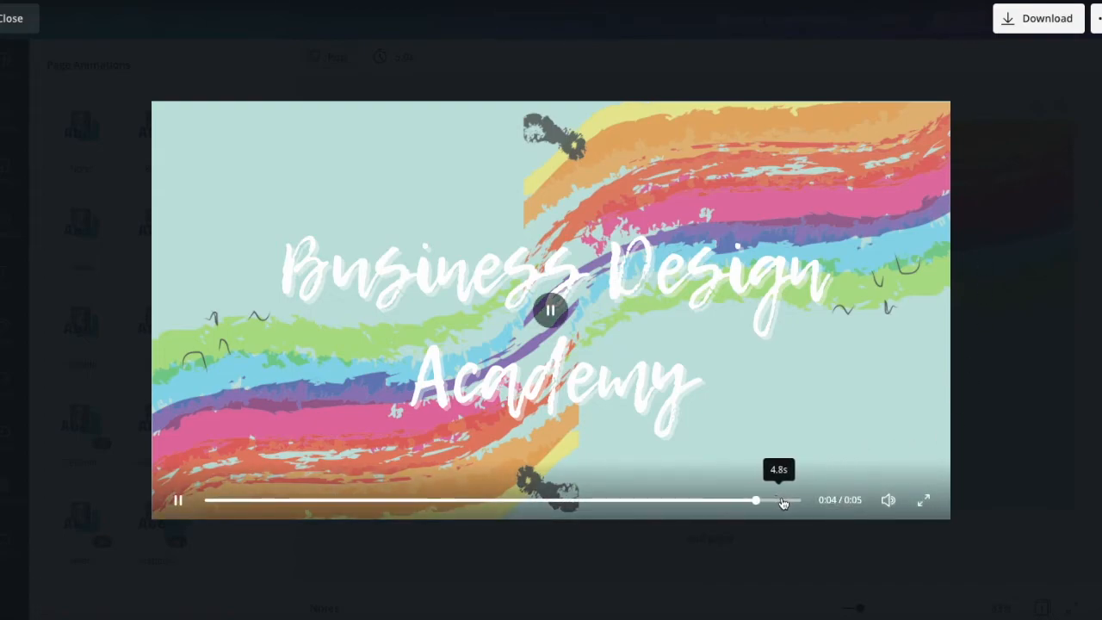
left_click(551, 312)
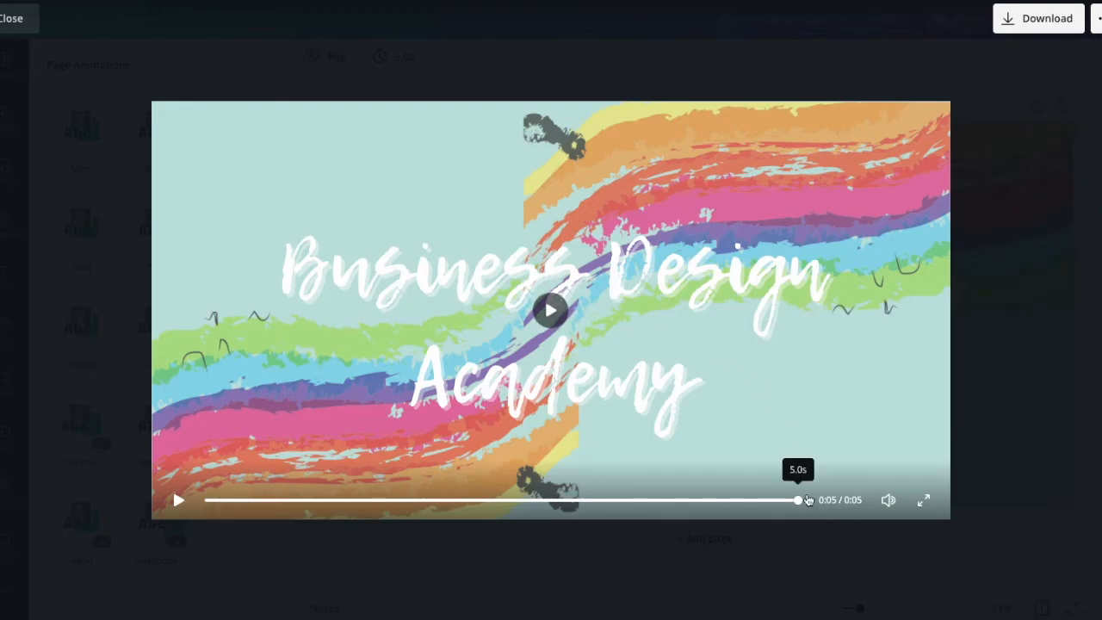
left_click(551, 312)
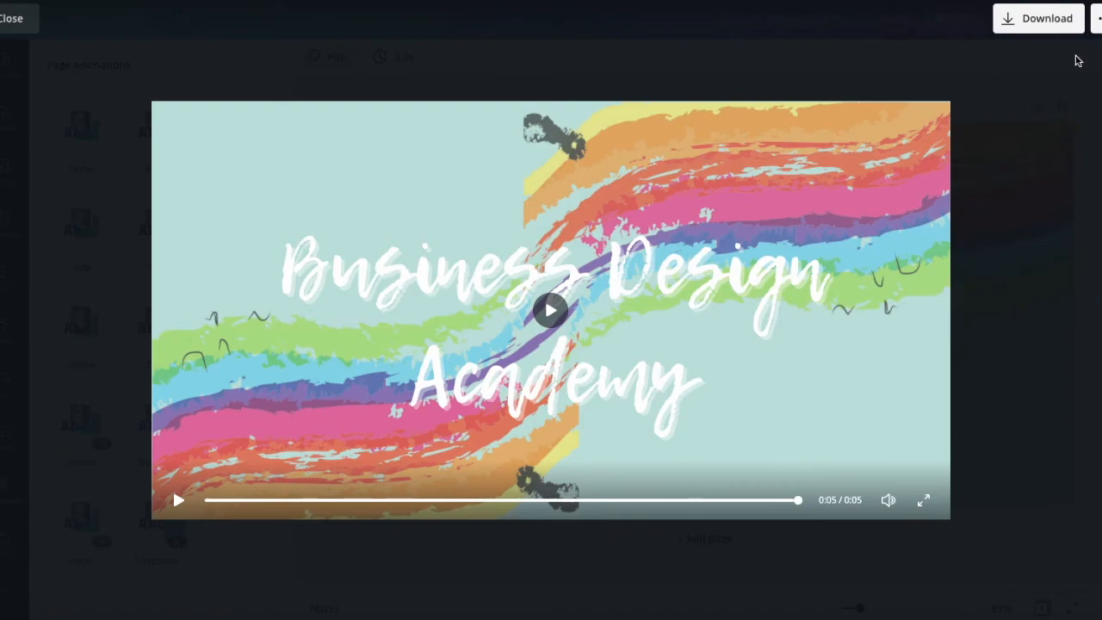
left_click(13, 17)
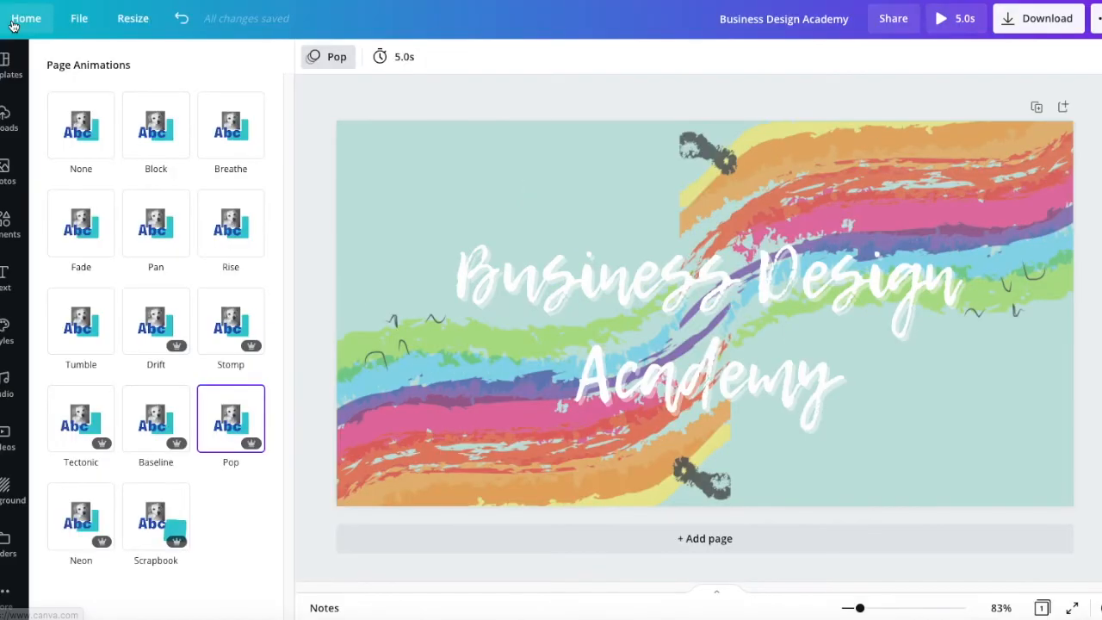
left_click(1044, 23)
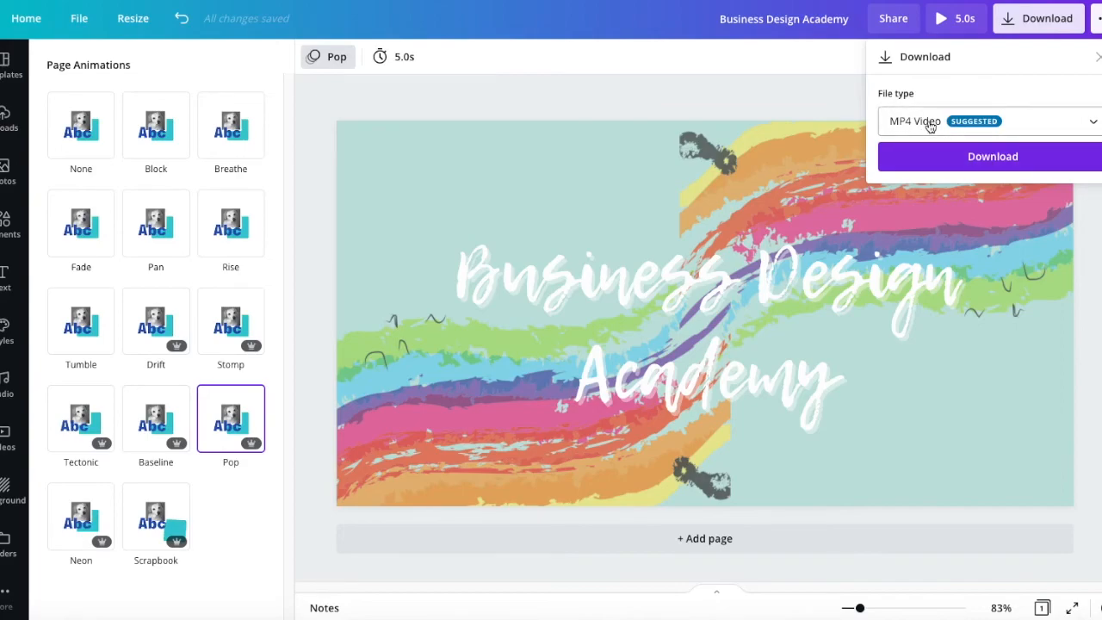
left_click(761, 76)
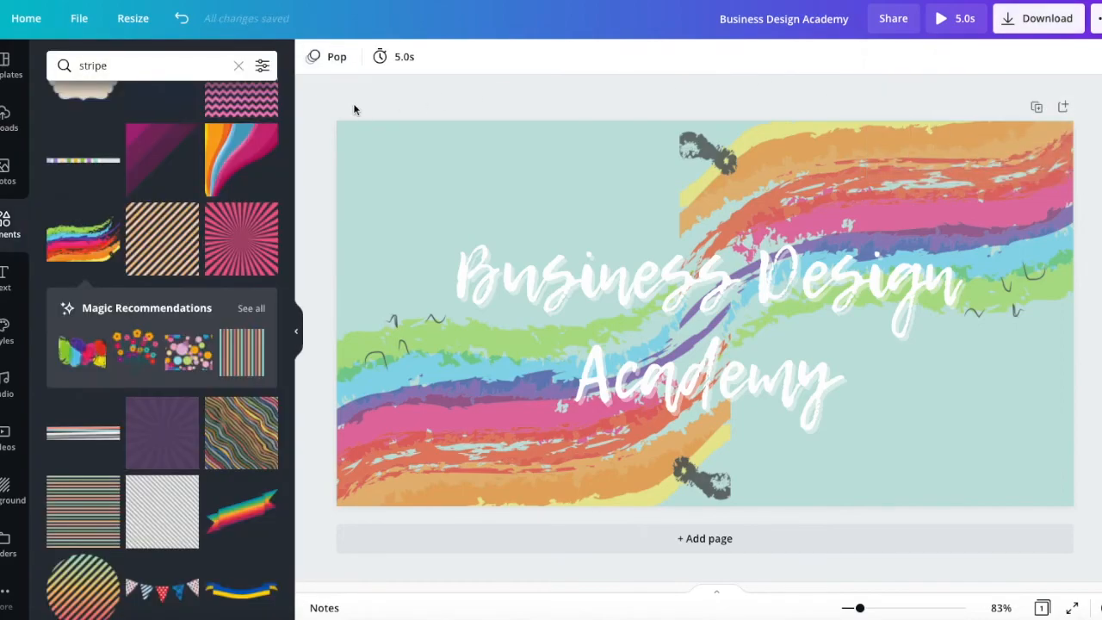
- Remove the Pop animation from the page
left_click(326, 60)
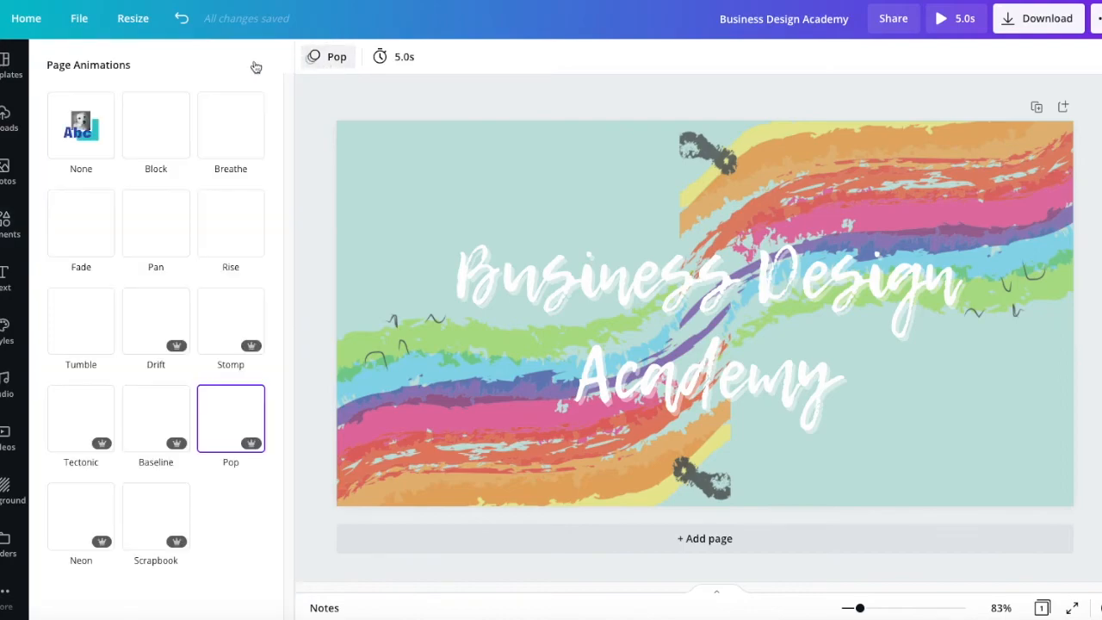
left_click(92, 129)
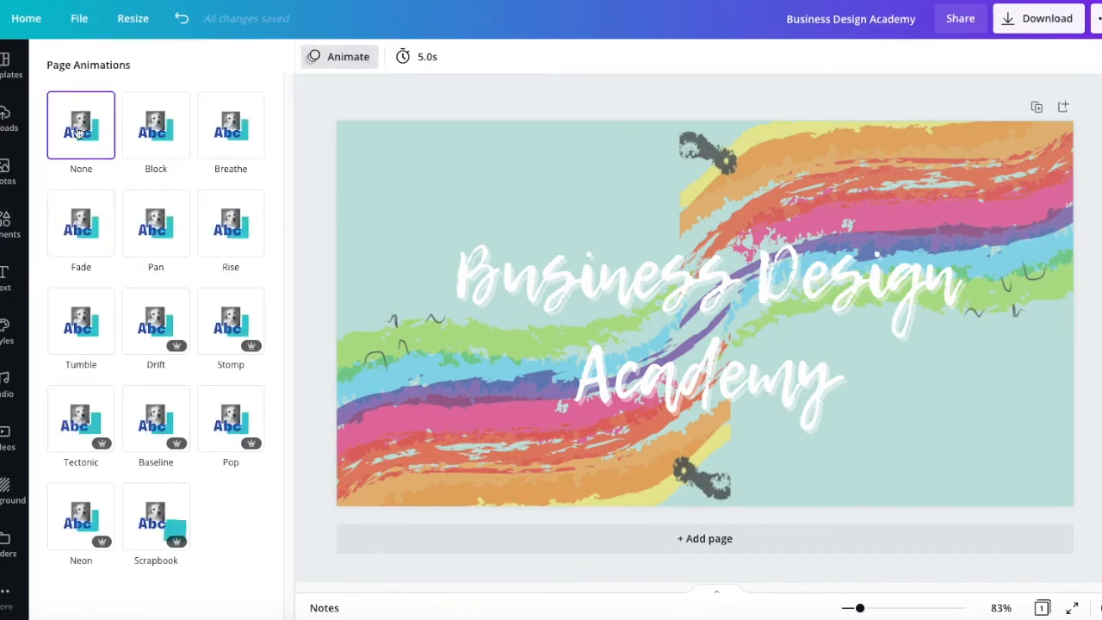
left_click(311, 110)
- Examine the element animations available for the upper-right rainbow graphic without applying one, and deselect the graphic
left_click(406, 439)
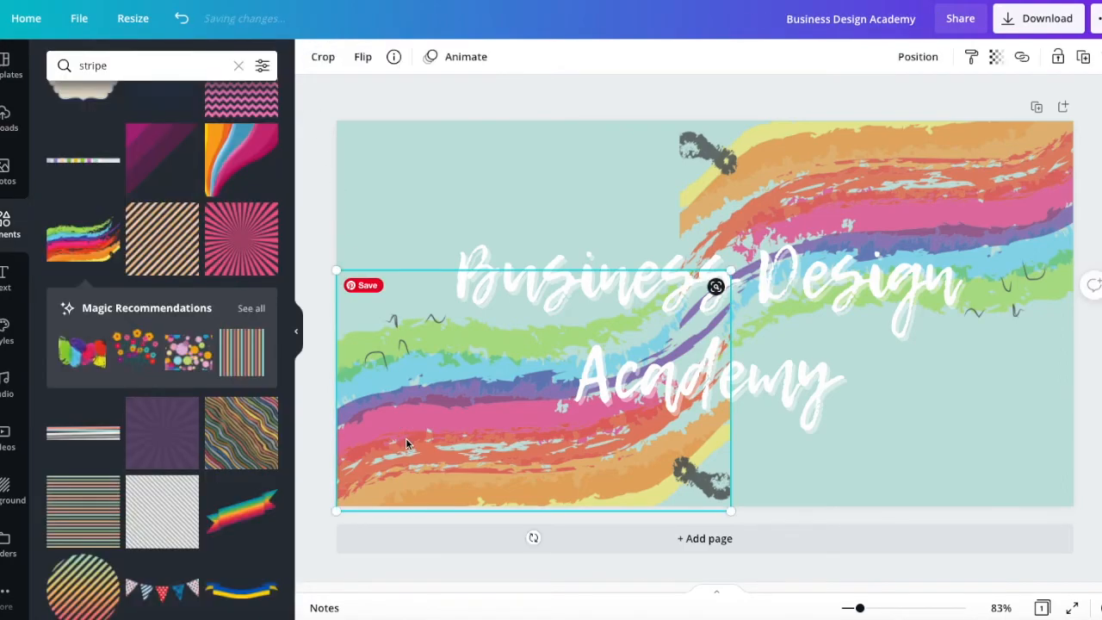
left_click(800, 153)
left_click(460, 56)
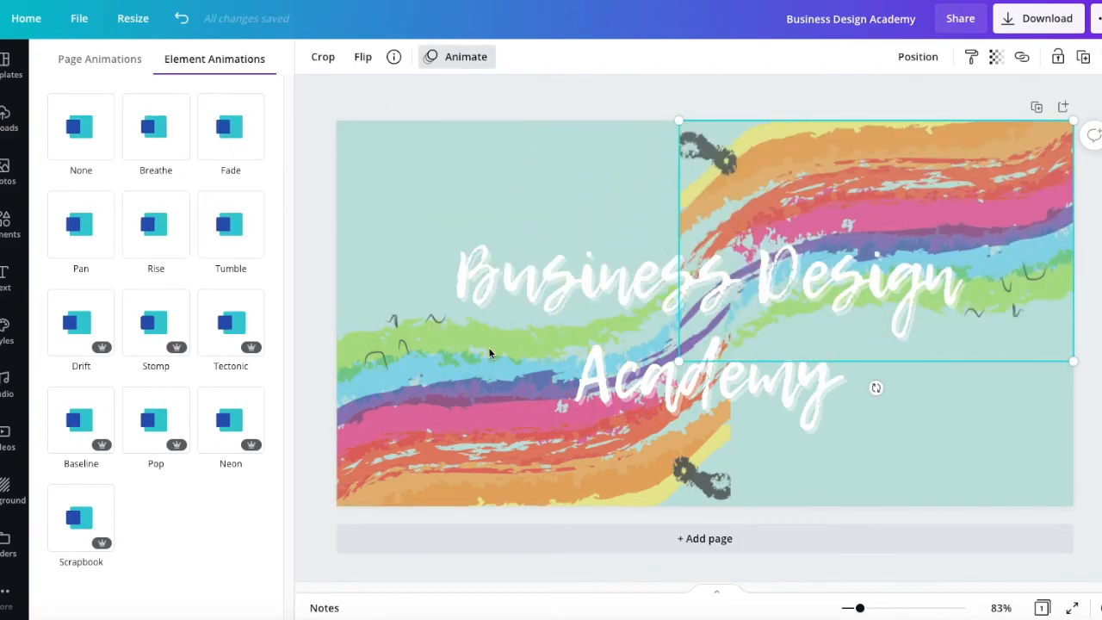
left_click(315, 357)
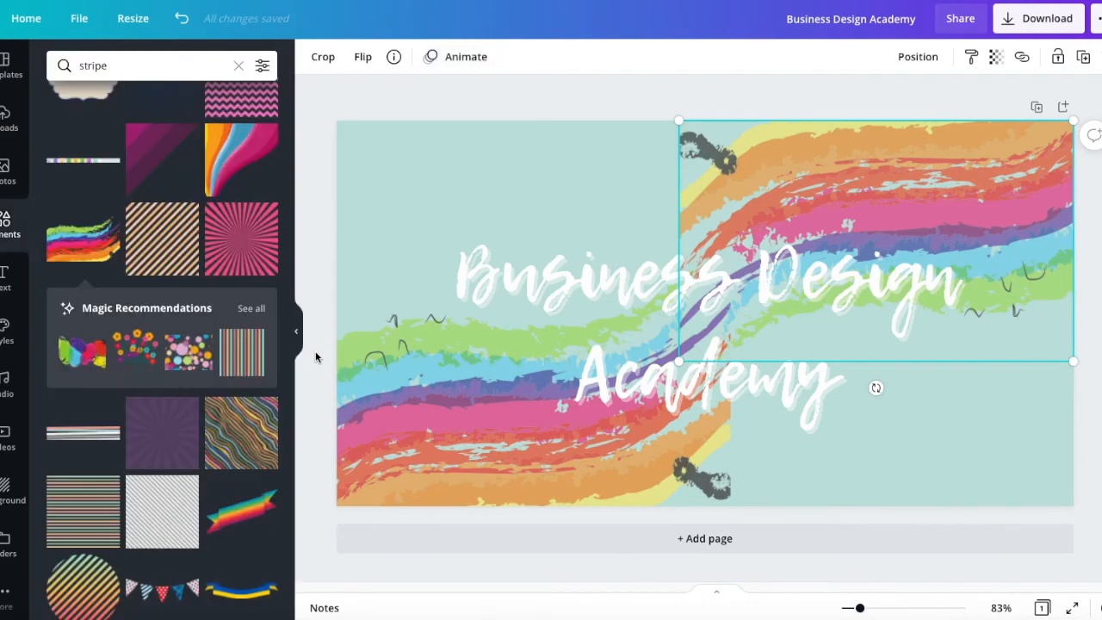
left_click(316, 357)
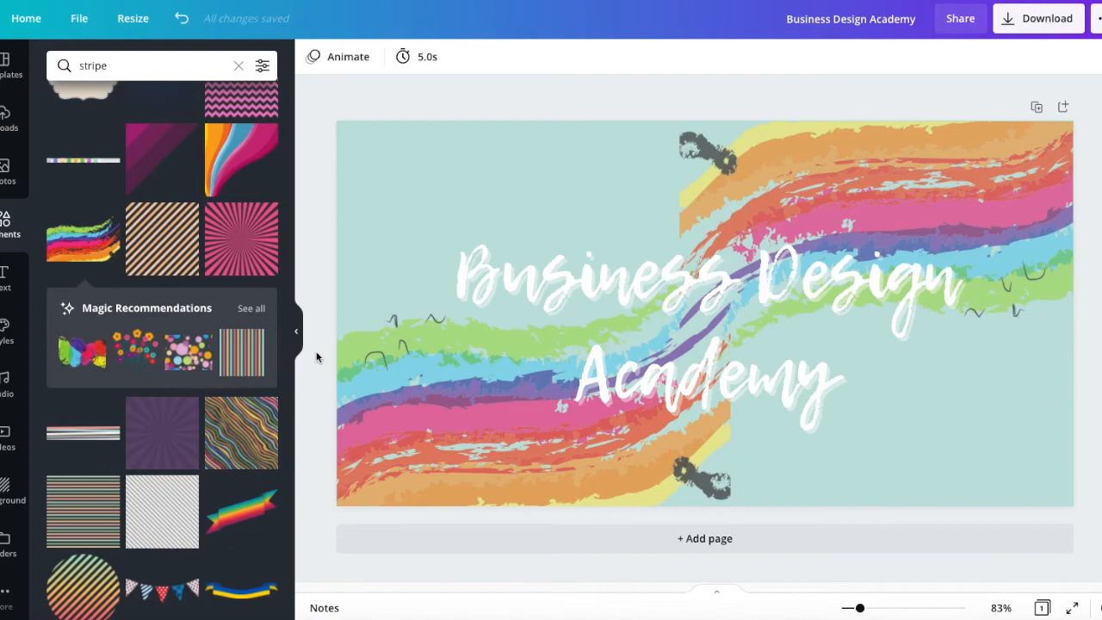